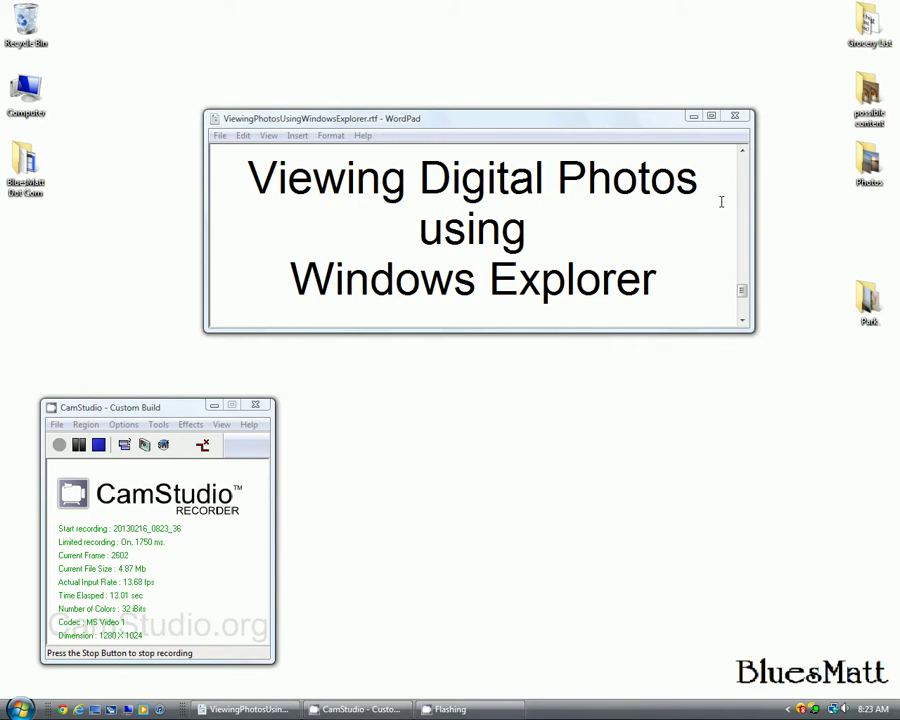
# Clear the desktop by minimizing the WordPad document and moving the CamStudio window out of the way.
pyautogui.click(693, 116)
pyautogui.moveTo(173, 409); pyautogui.dragTo(145, 647)
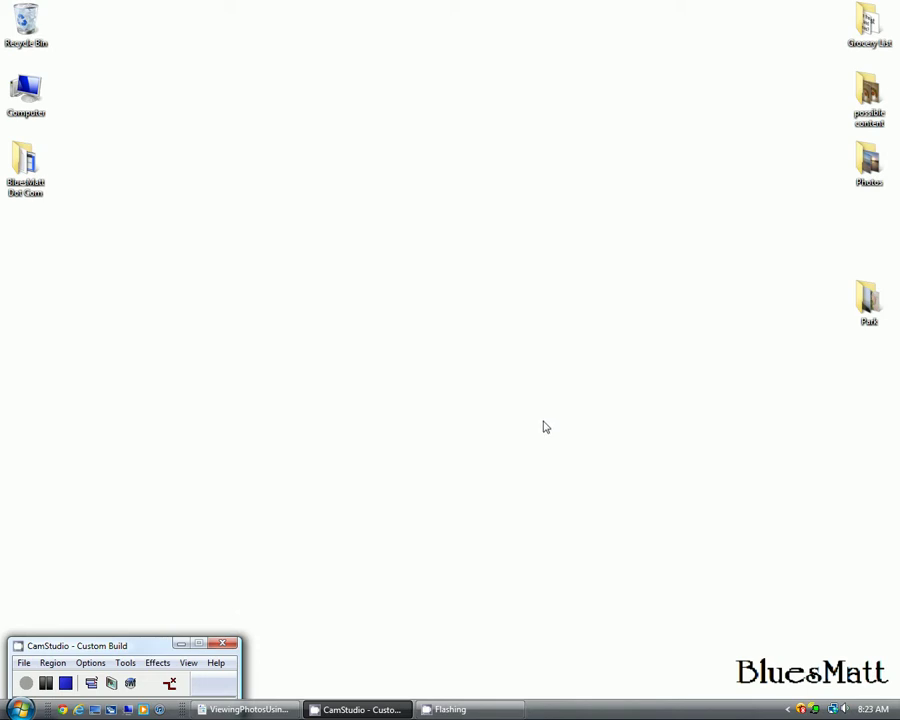
# Check the size and file count of the user's Pictures folder in its properties, and close the Computer window.
pyautogui.doubleClick(27, 95)
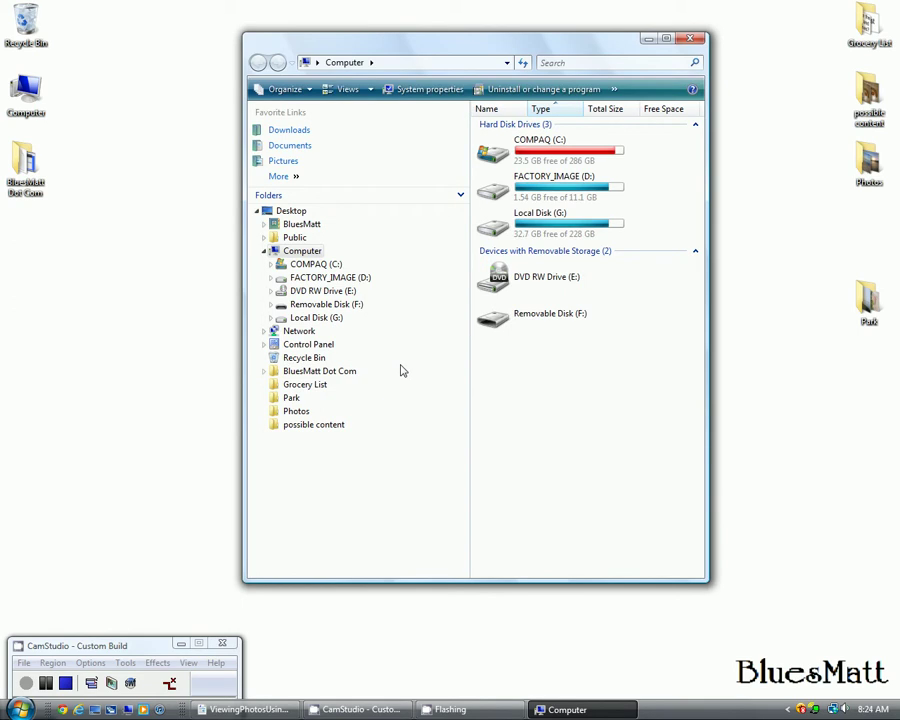
pyautogui.click(264, 224)
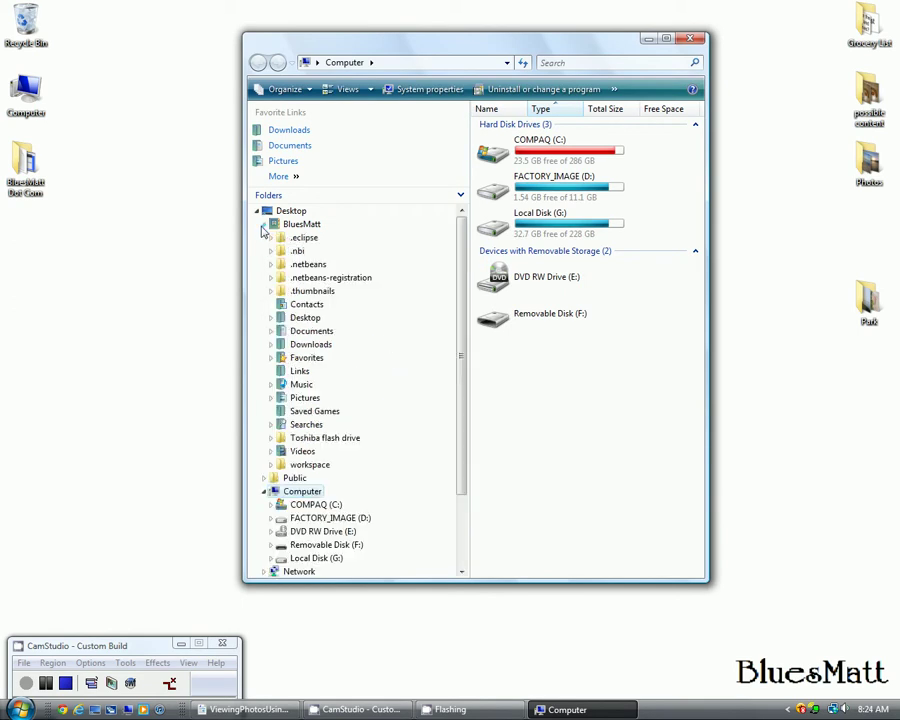
pyautogui.rightClick(304, 402)
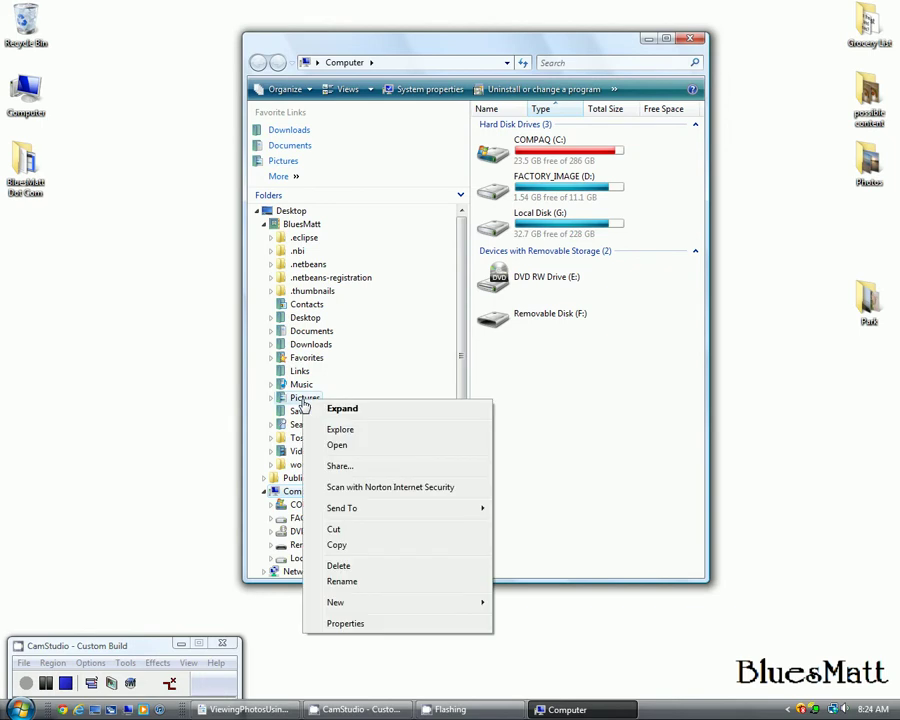
pyautogui.click(345, 624)
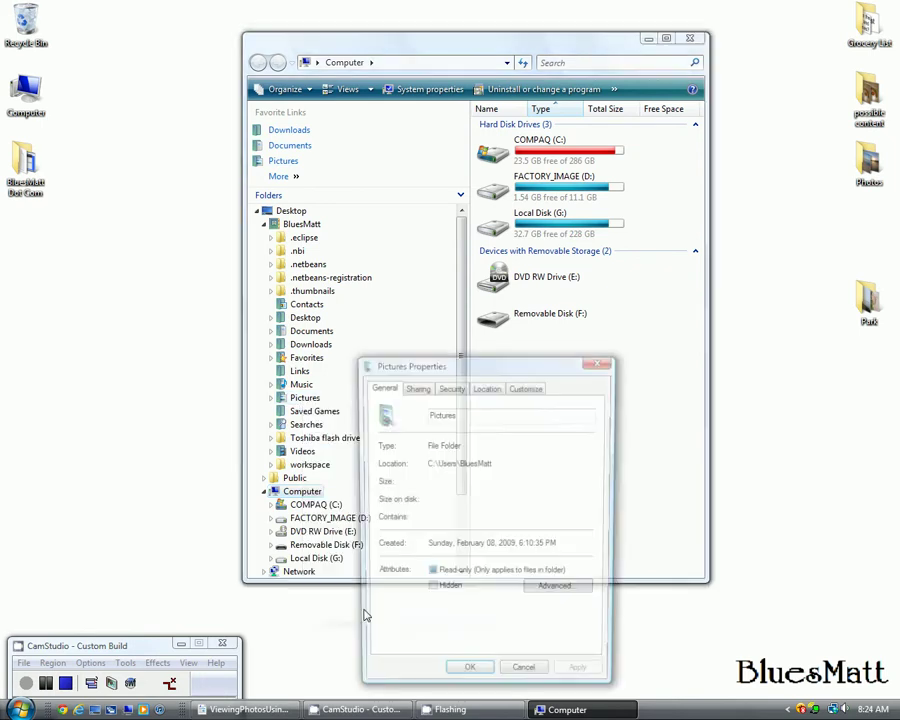
pyautogui.moveTo(464, 363); pyautogui.dragTo(446, 98)
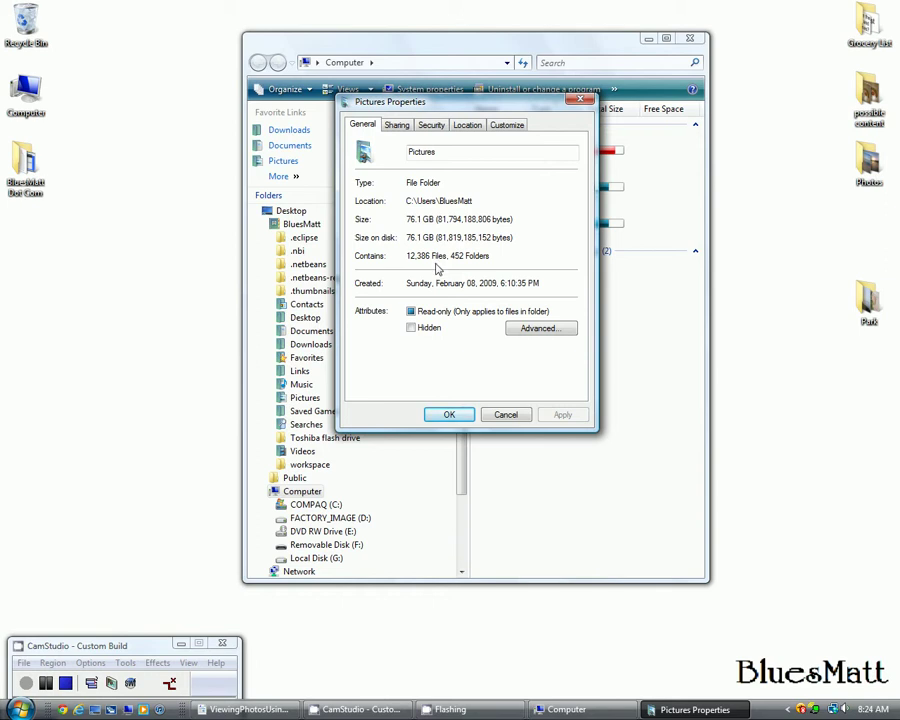
pyautogui.click(503, 413)
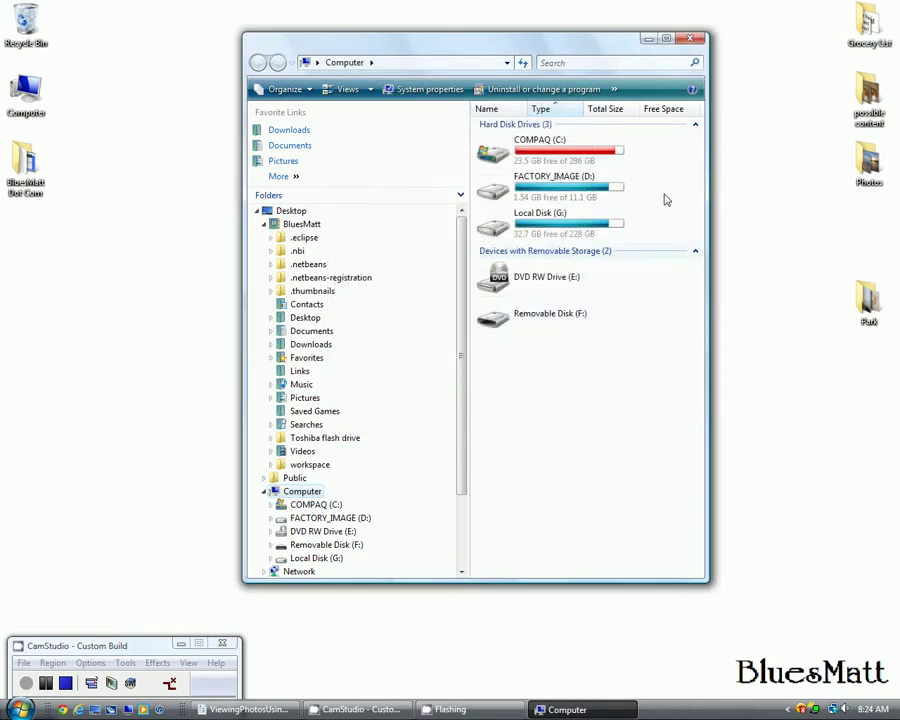
pyautogui.click(694, 41)
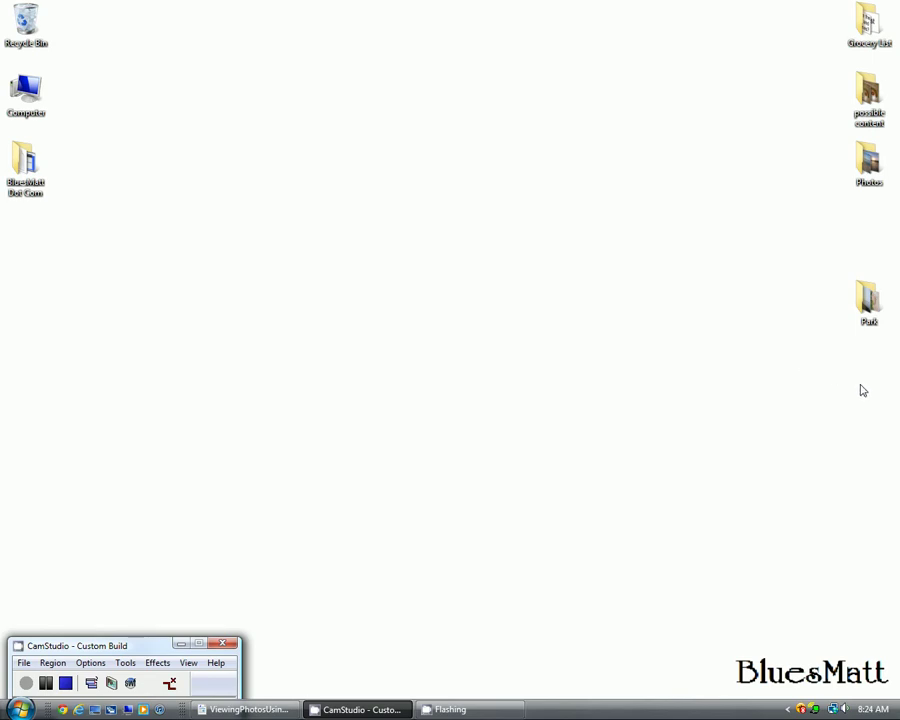
# Open the Park folder from the desktop, and enlarge and reposition its window to show more photo thumbnails.
pyautogui.doubleClick(866, 300)
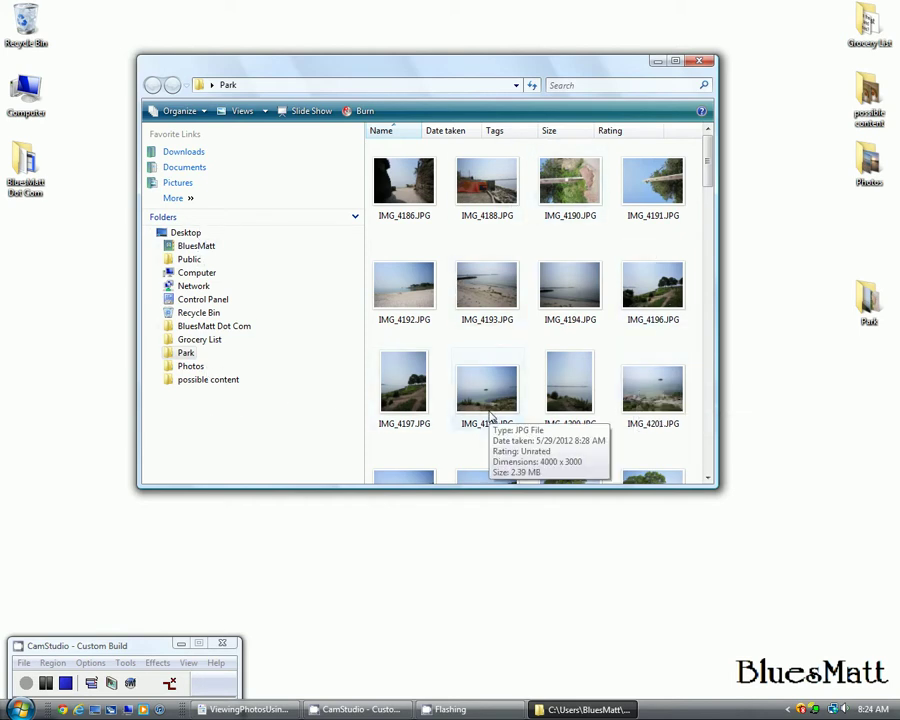
pyautogui.moveTo(709, 182)
pyautogui.mouseDown()
pyautogui.moveTo(714, 344)
pyautogui.moveTo(712, 180)
pyautogui.mouseUp()
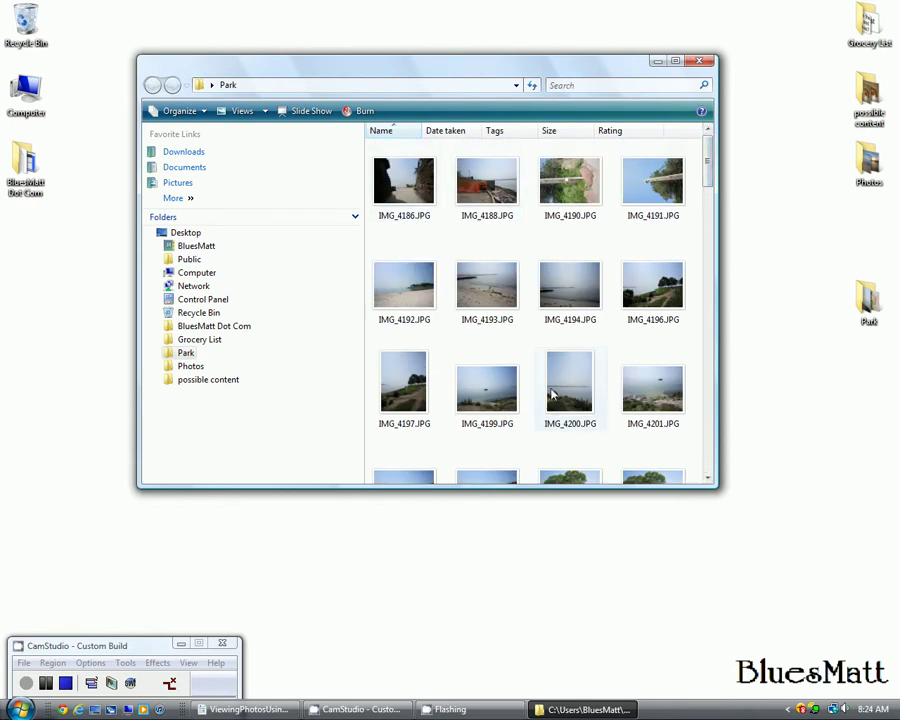
pyautogui.moveTo(720, 490); pyautogui.dragTo(828, 636)
pyautogui.moveTo(511, 58); pyautogui.dragTo(377, 22)
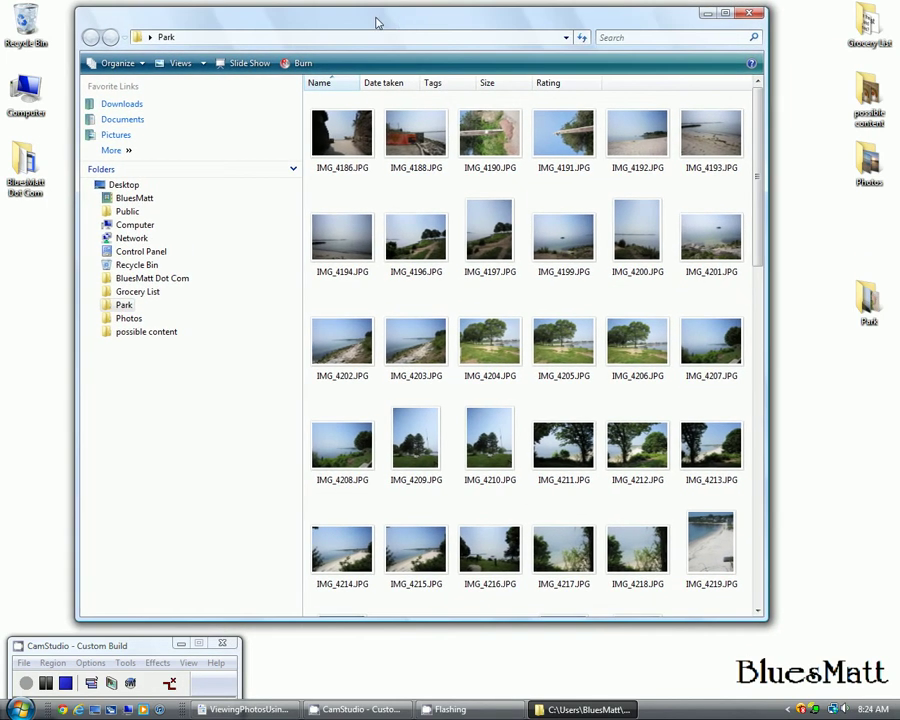
# Show the Park photos as Extra Large Icons for comparison, and return the view to Large Icons.
pyautogui.click(203, 64)
pyautogui.click(246, 38)
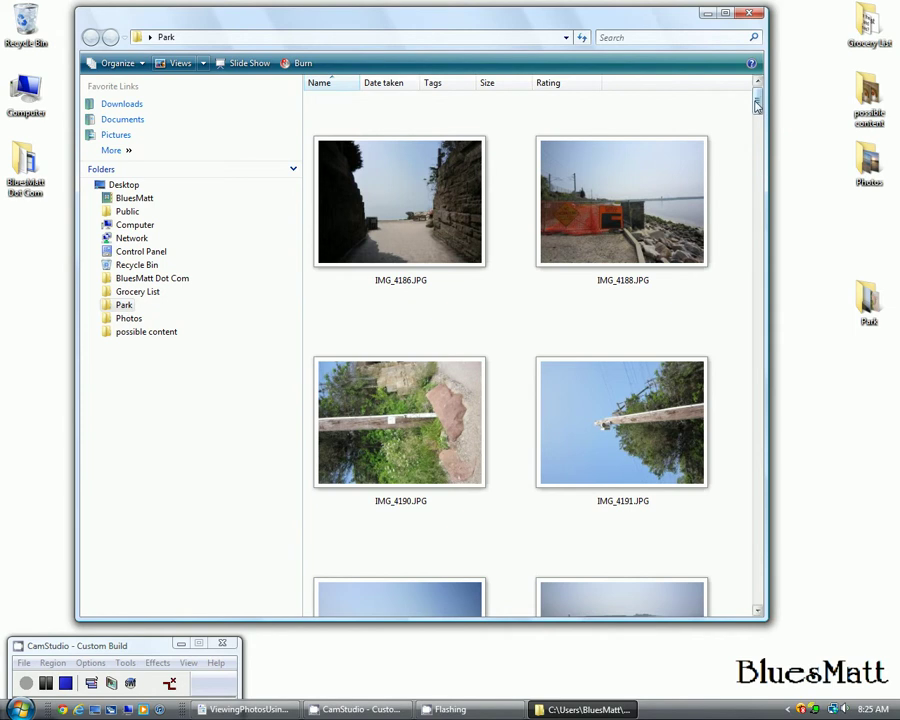
pyautogui.moveTo(757, 105)
pyautogui.mouseDown()
pyautogui.moveTo(760, 228)
pyautogui.moveTo(759, 100)
pyautogui.mouseUp()
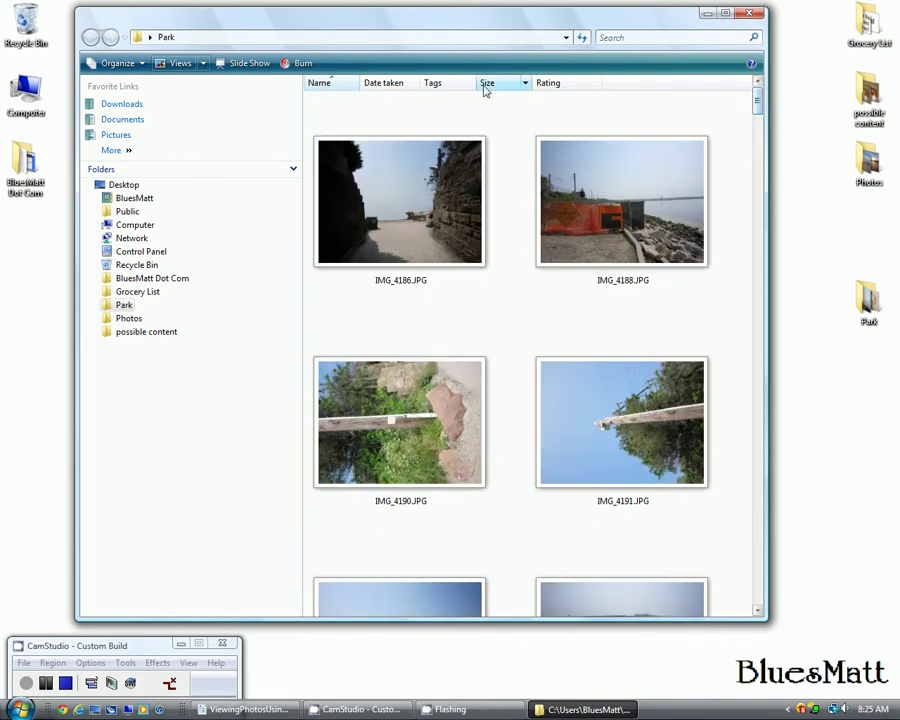
pyautogui.click(203, 64)
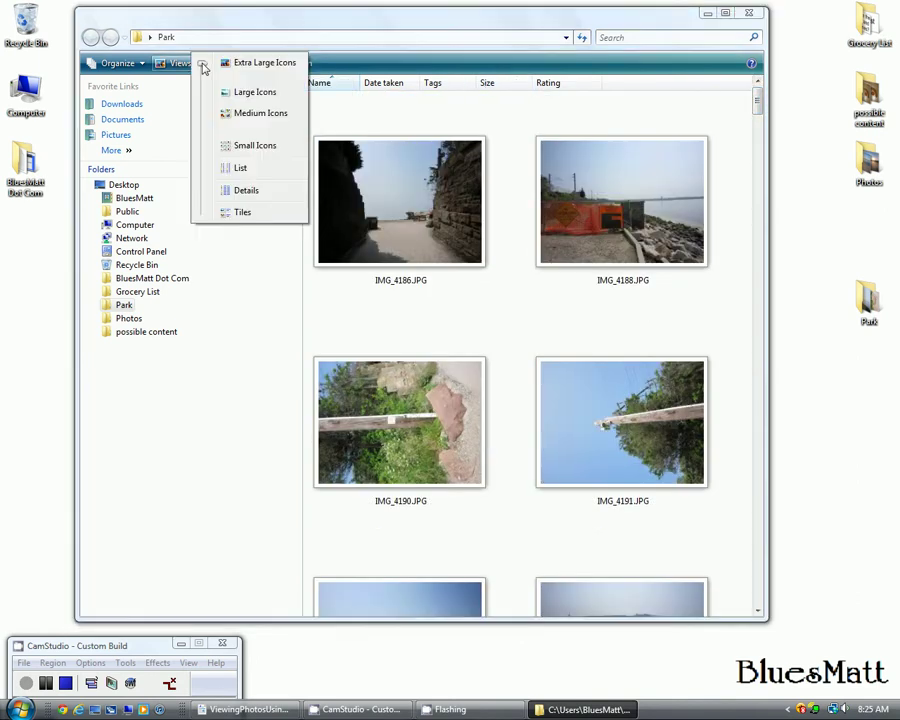
pyautogui.click(239, 97)
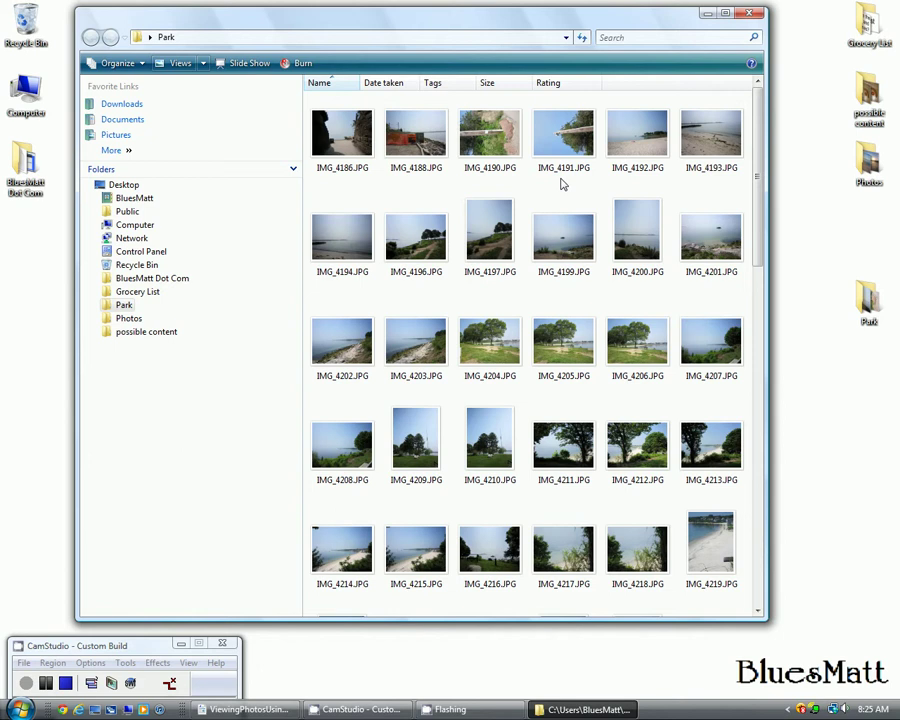
# Rotate the sideways photos IMG_4190.JPG and IMG_4191.JPG clockwise.
pyautogui.moveTo(507, 152)
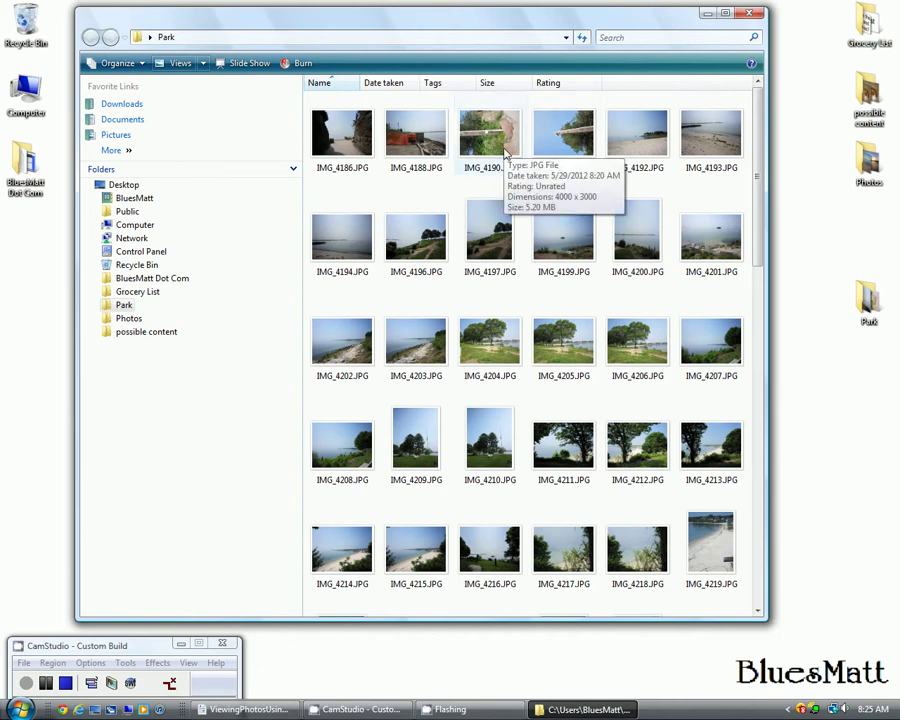
pyautogui.rightClick(501, 143)
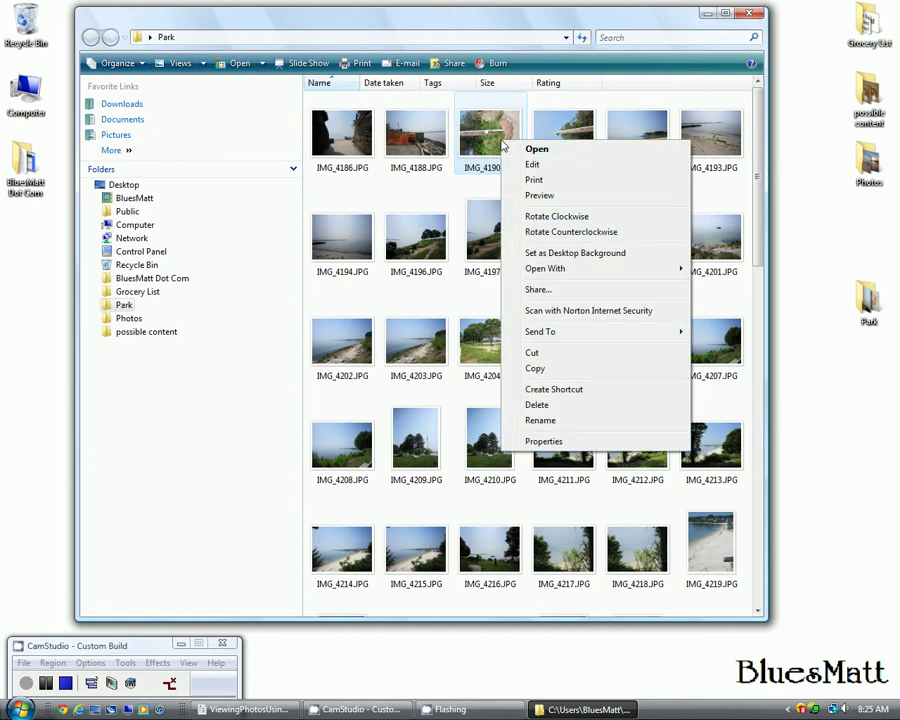
pyautogui.click(572, 217)
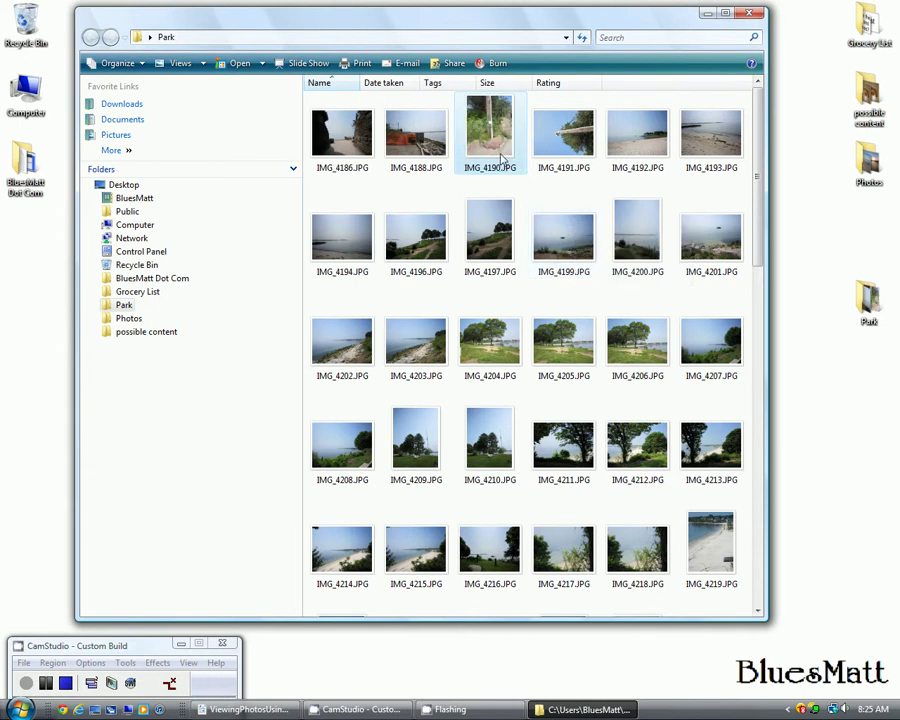
pyautogui.rightClick(556, 148)
pyautogui.click(587, 223)
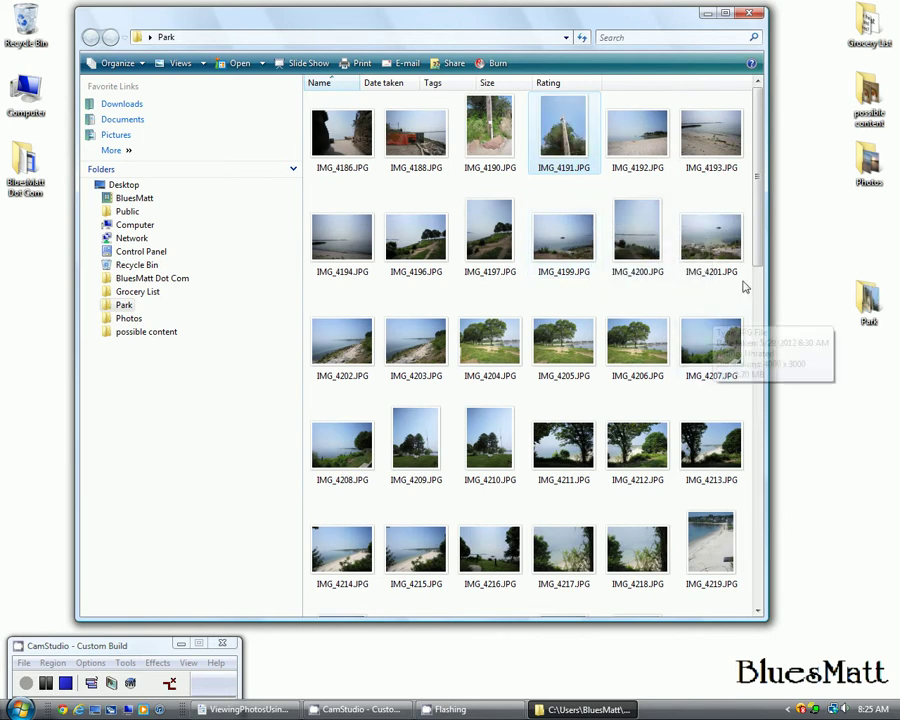
# Set the Park folder's view to Extra Large Icons and clear the photo selection.
pyautogui.click(204, 64)
pyautogui.click(219, 35)
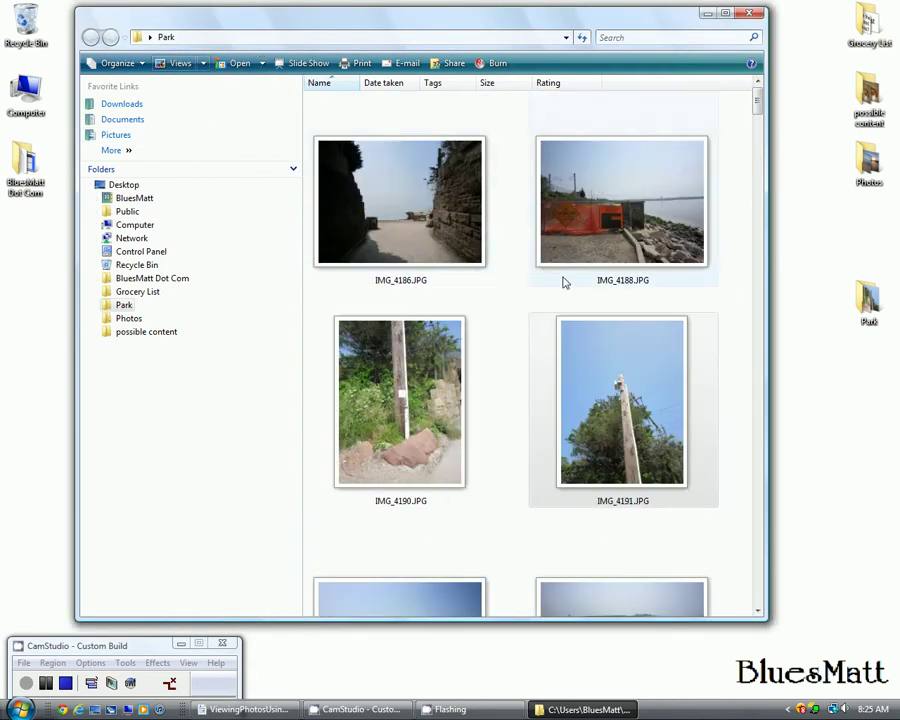
pyautogui.click(721, 220)
# Select the sideways tree photos IMG_4227.JPG and IMG_4228.JPG together and rotate both clockwise.
pyautogui.scroll(-3, 721, 220)
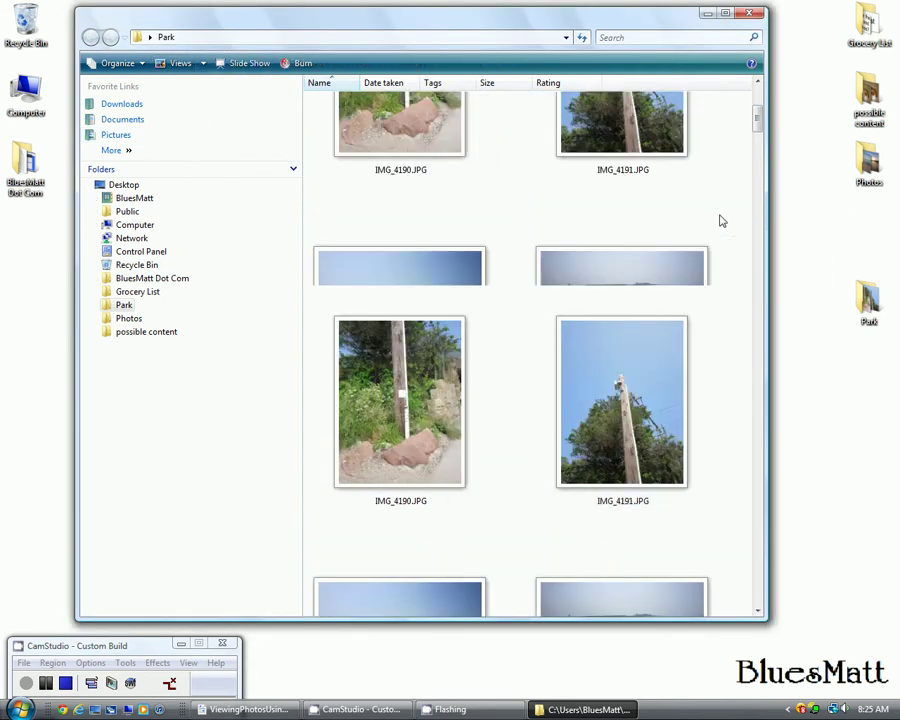
pyautogui.scroll(-3, 721, 220)
pyautogui.scroll(-3, 721, 220)
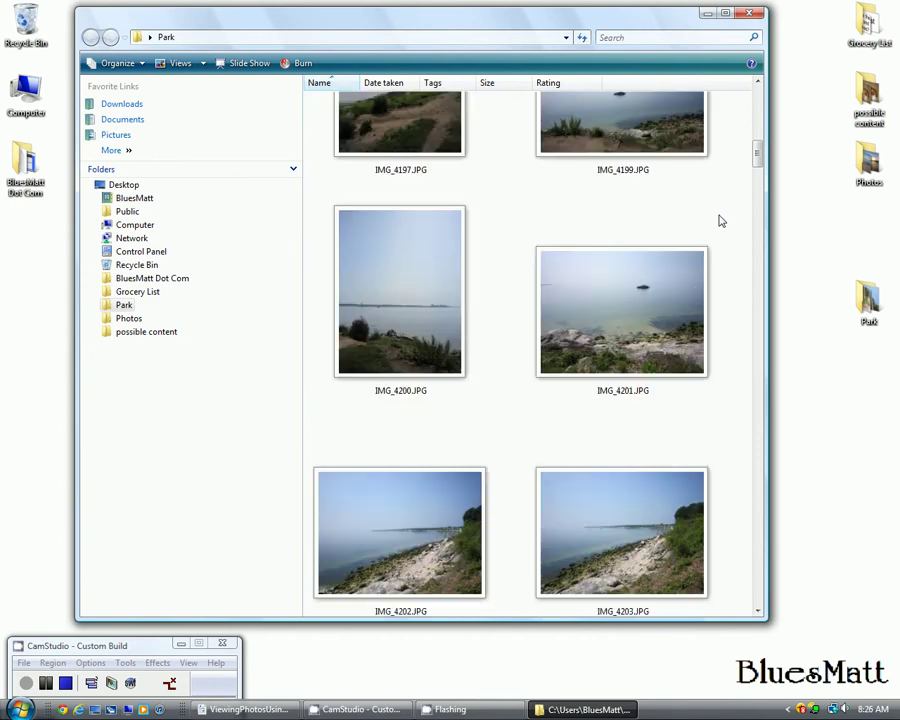
pyautogui.scroll(-9, 721, 220)
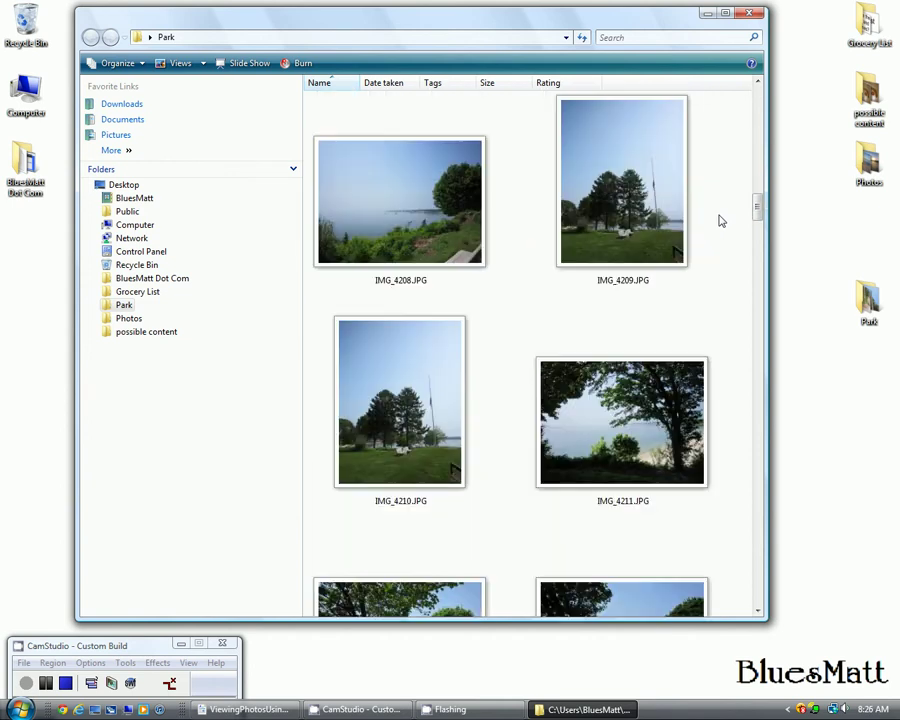
pyautogui.scroll(-3, 720, 220)
pyautogui.scroll(-3, 720, 220)
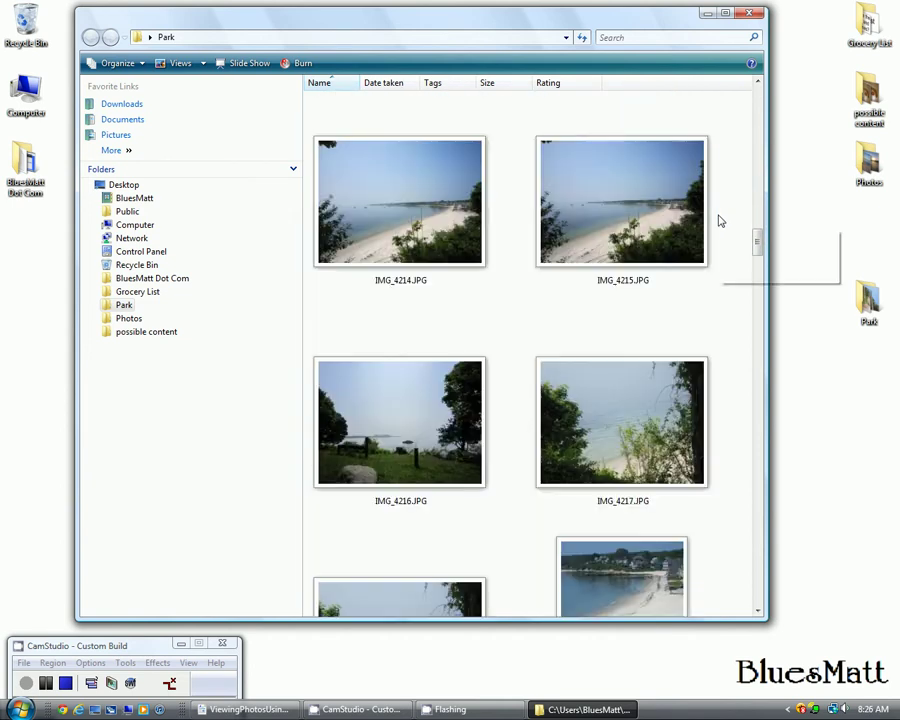
pyautogui.scroll(-3, 720, 220)
pyautogui.scroll(-3, 720, 220)
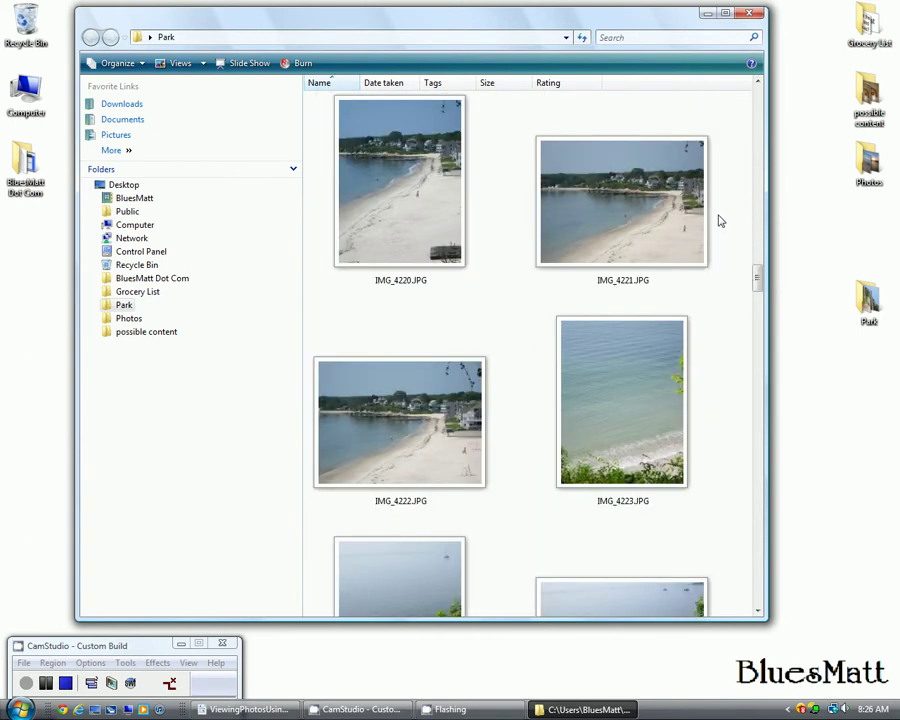
pyautogui.scroll(-3, 720, 220)
pyautogui.scroll(-3, 720, 220)
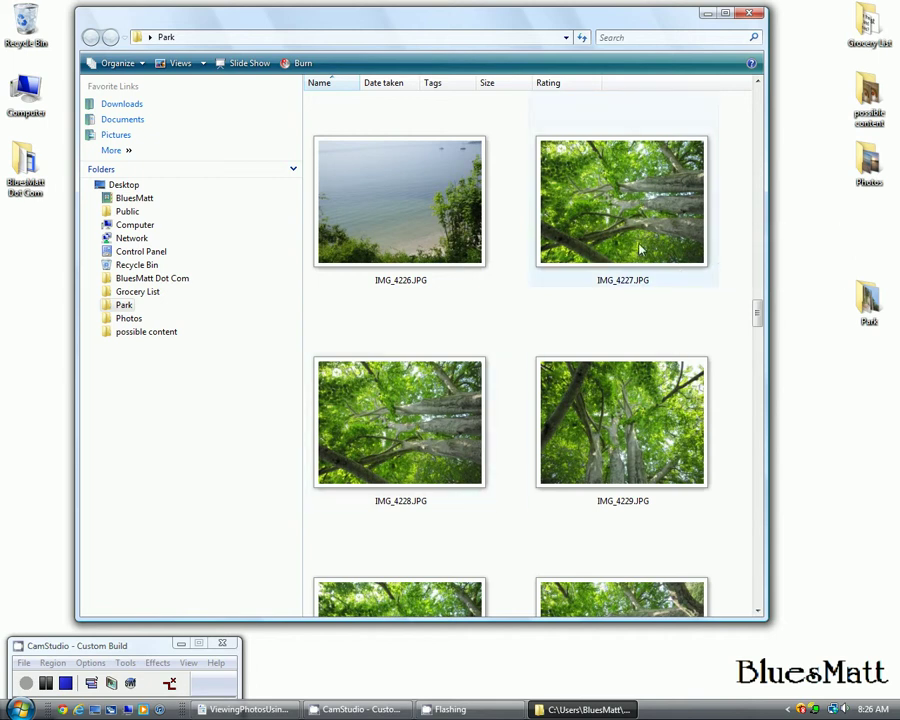
pyautogui.moveTo(644, 249)
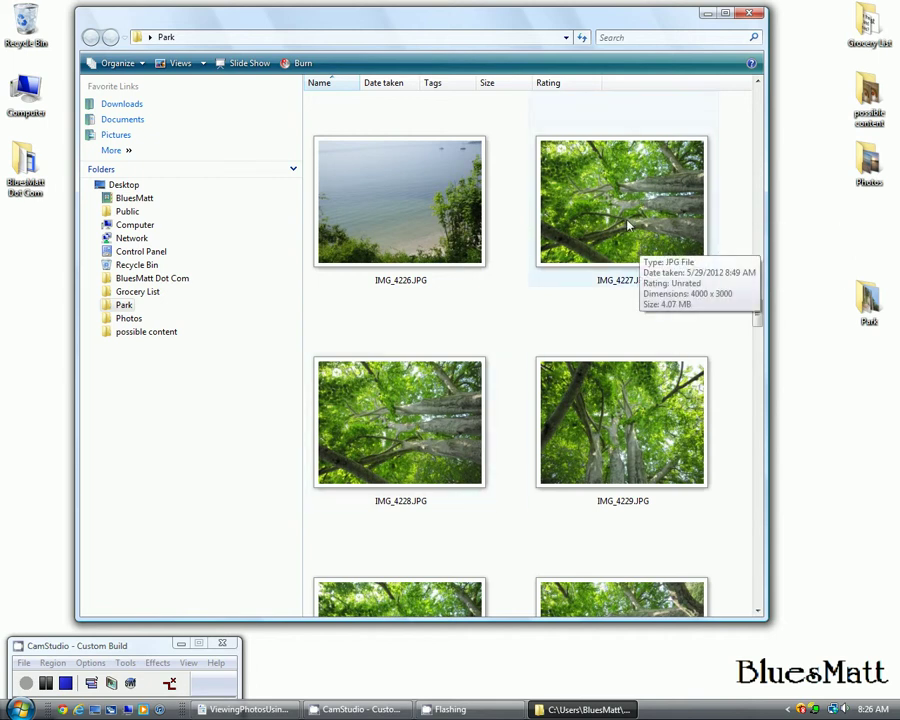
pyautogui.click(628, 226)
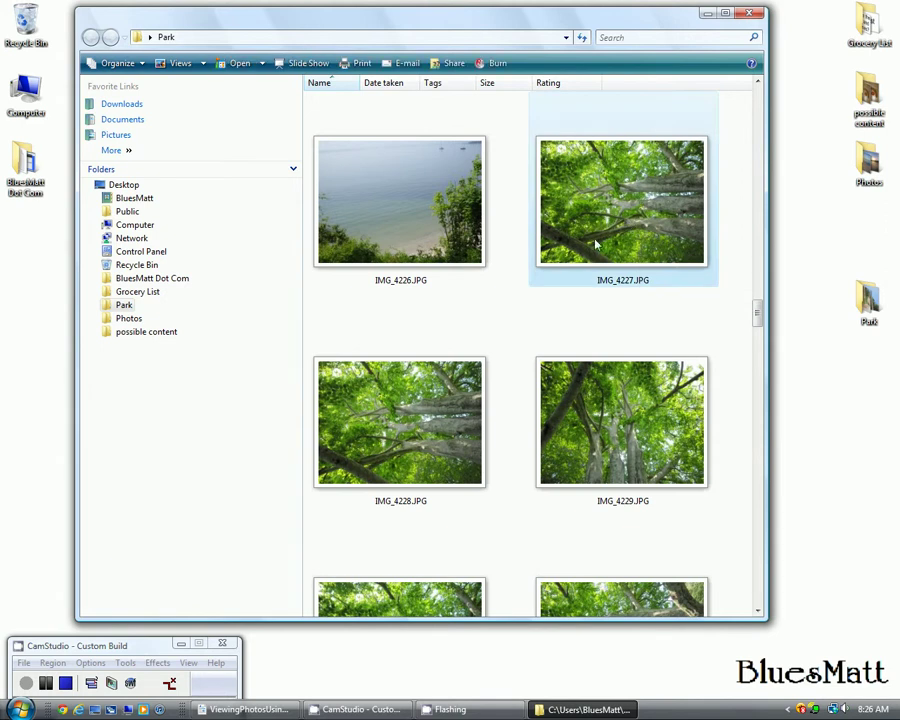
pyautogui.moveTo(570, 117)
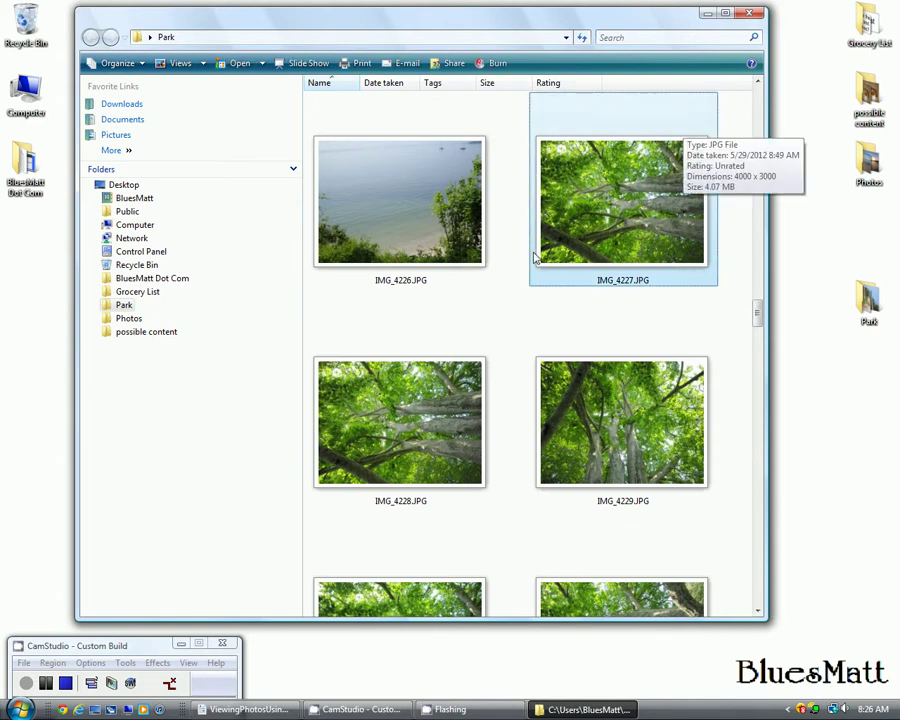
pyautogui.moveTo(427, 411)
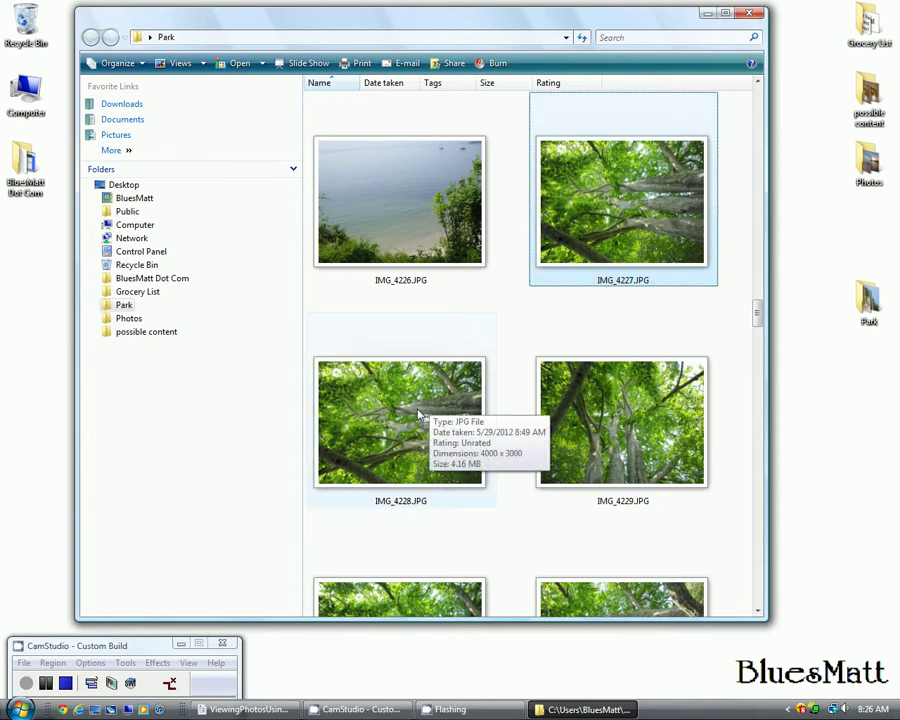
pyautogui.keyDown('ctrl'); pyautogui.click(420, 414); pyautogui.keyUp('ctrl')
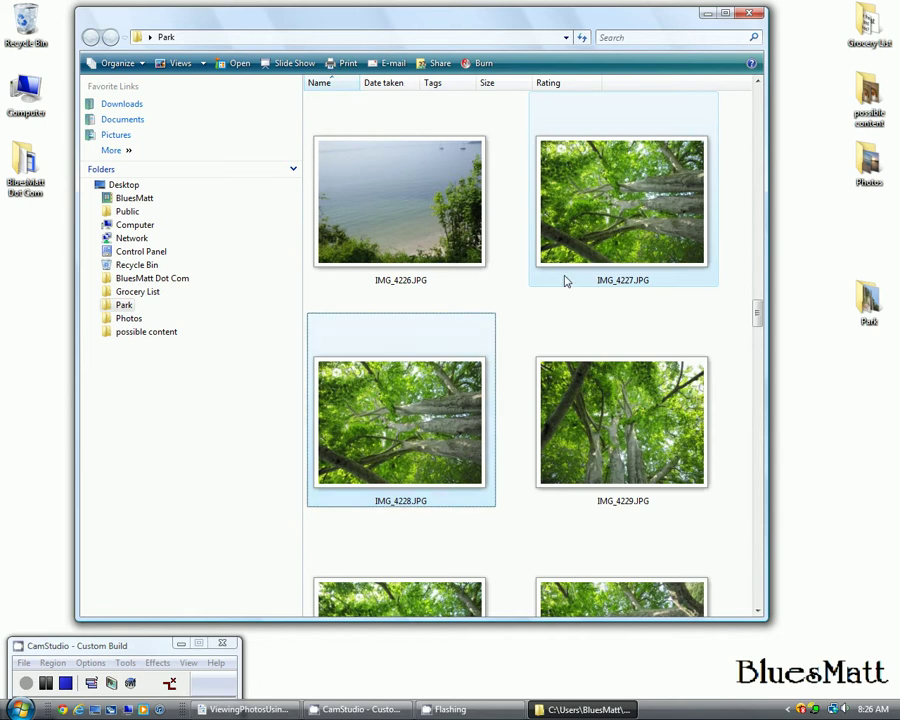
pyautogui.moveTo(440, 380)
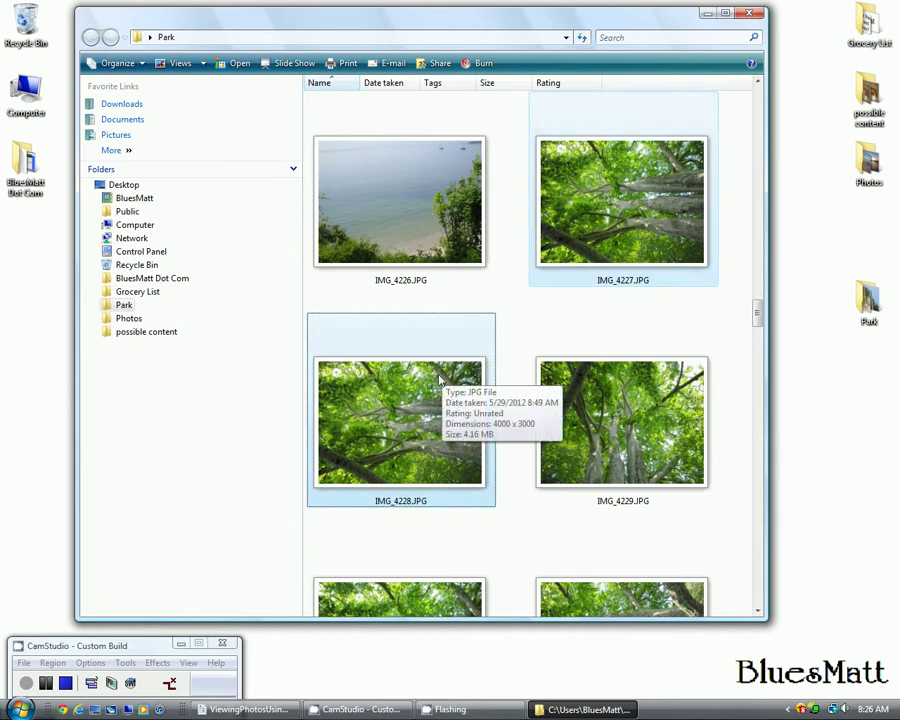
pyautogui.rightClick(440, 380)
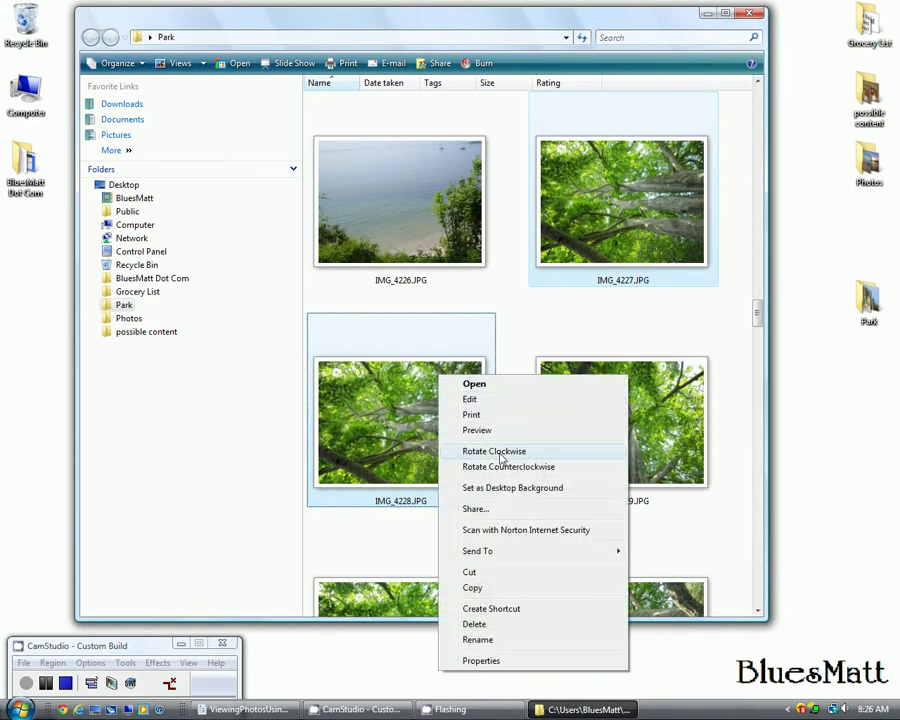
pyautogui.click(494, 451)
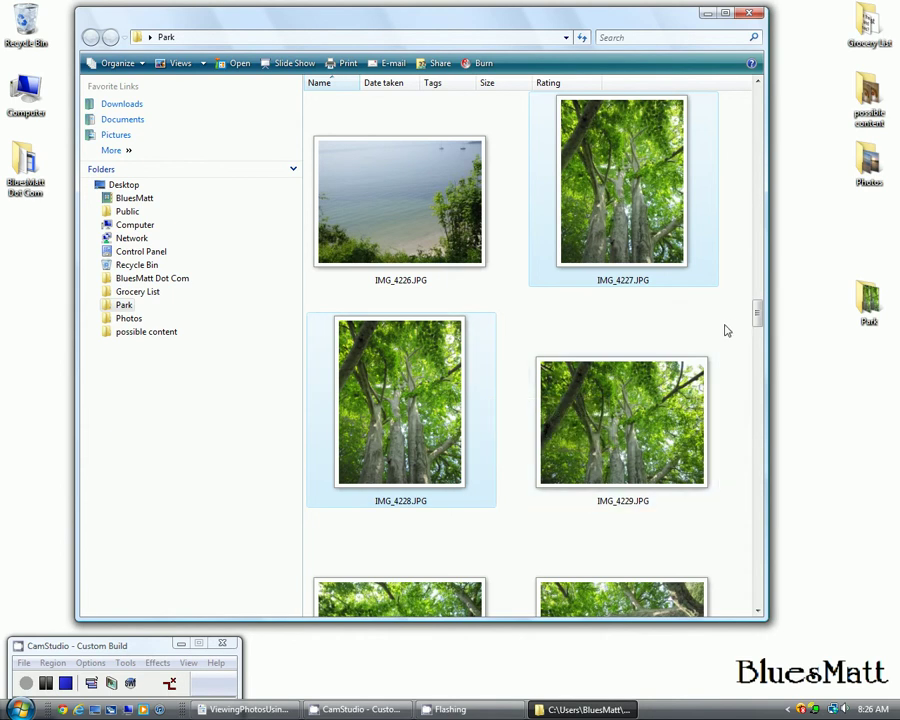
# Select the sideways tree photos IMG_4230.JPG and IMG_4231.JPG together, rotate both clockwise, and clear the selection.
pyautogui.click(737, 305)
pyautogui.scroll(-3, 737, 305)
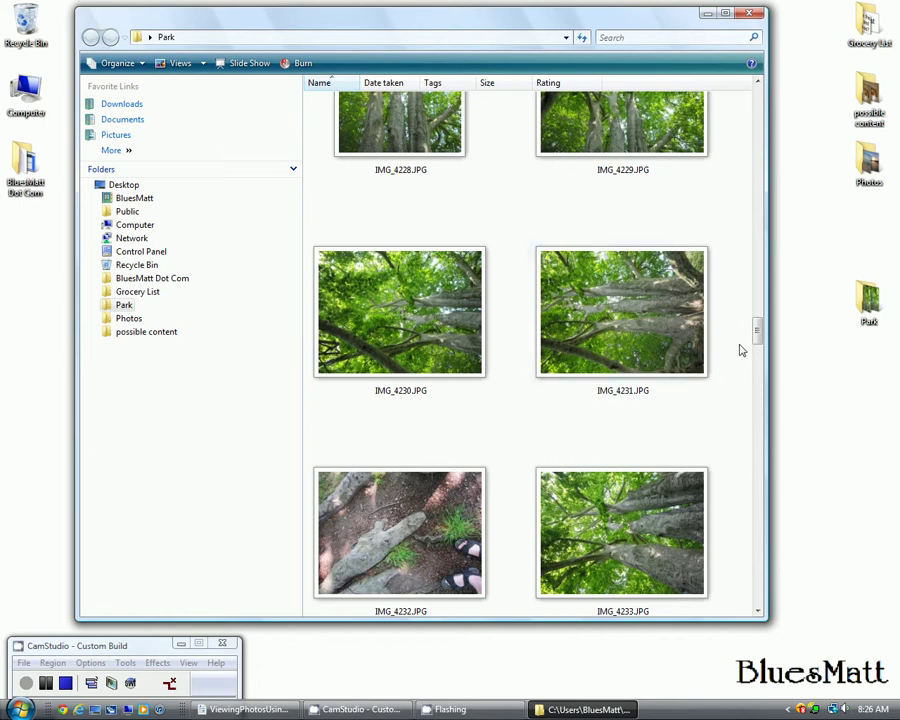
pyautogui.moveTo(758, 335)
pyautogui.mouseDown()
pyautogui.moveTo(758, 316)
pyautogui.moveTo(758, 333)
pyautogui.mouseUp()
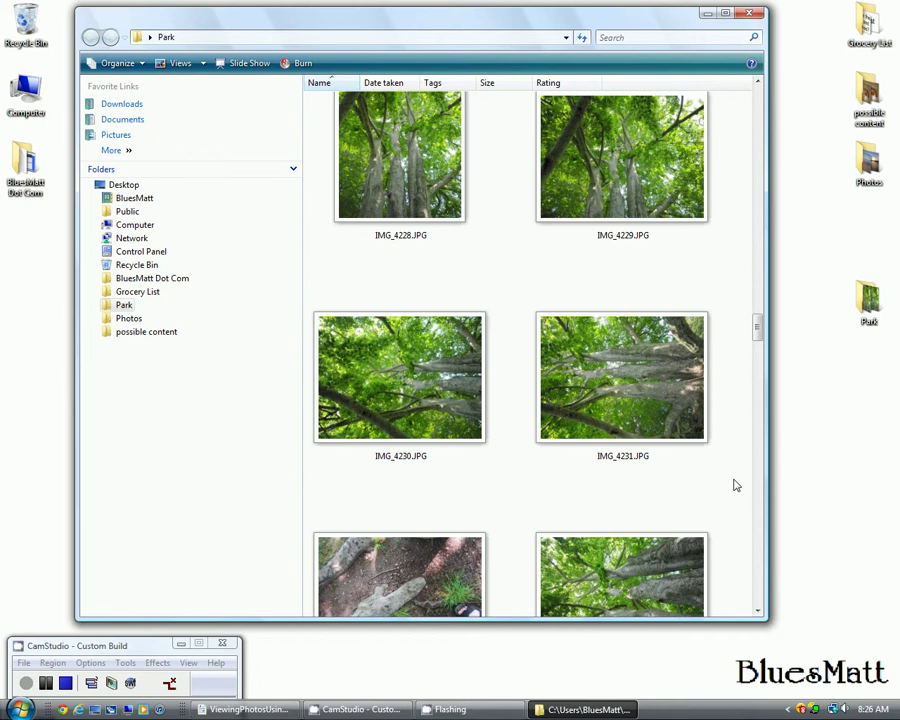
pyautogui.moveTo(733, 479); pyautogui.dragTo(418, 370)
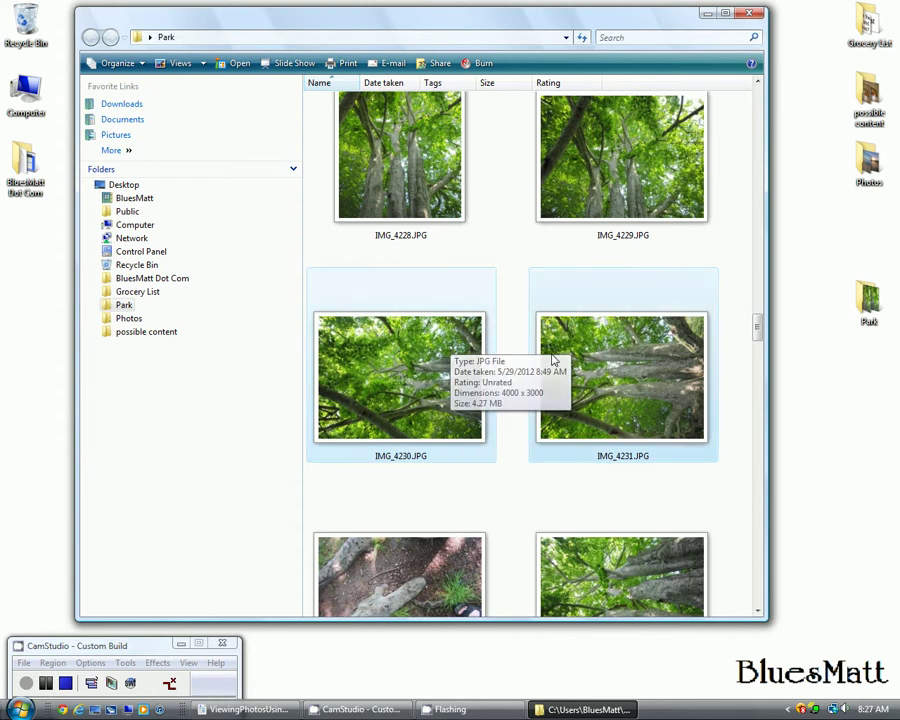
pyautogui.rightClick(590, 354)
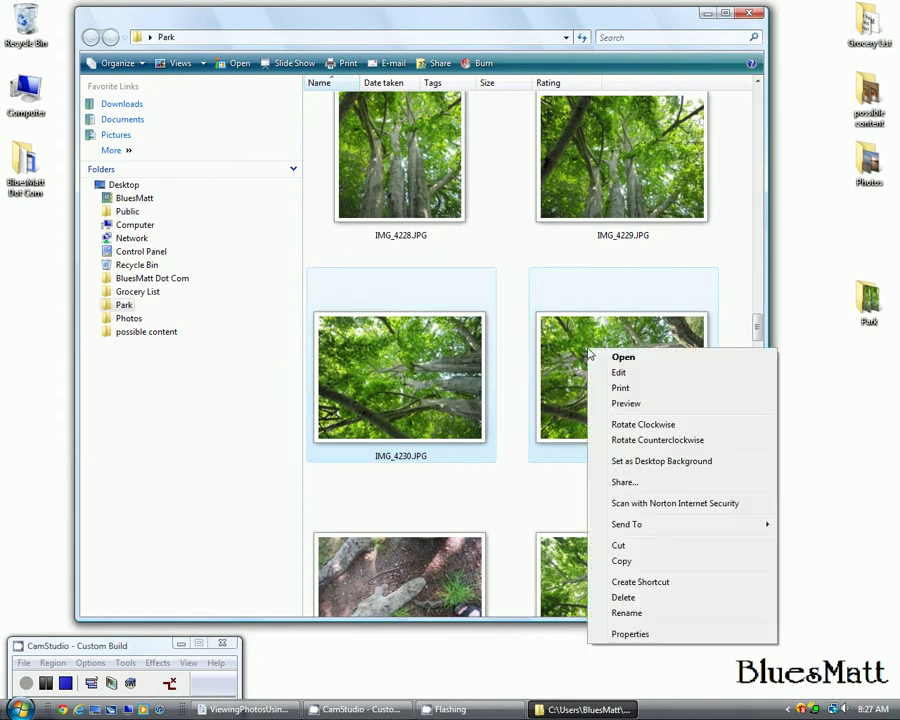
pyautogui.click(652, 426)
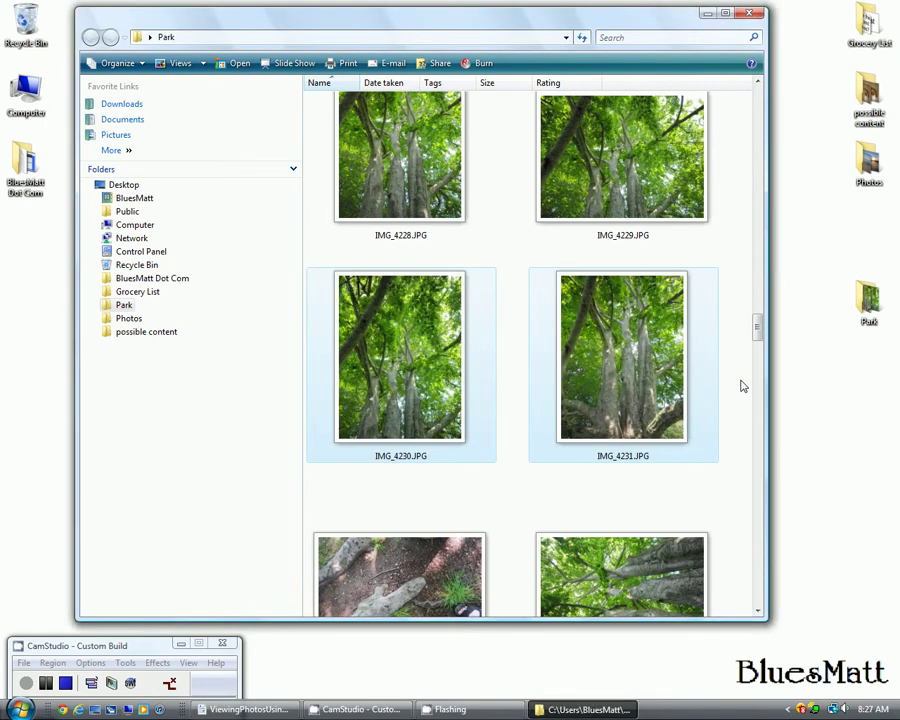
pyautogui.click(735, 398)
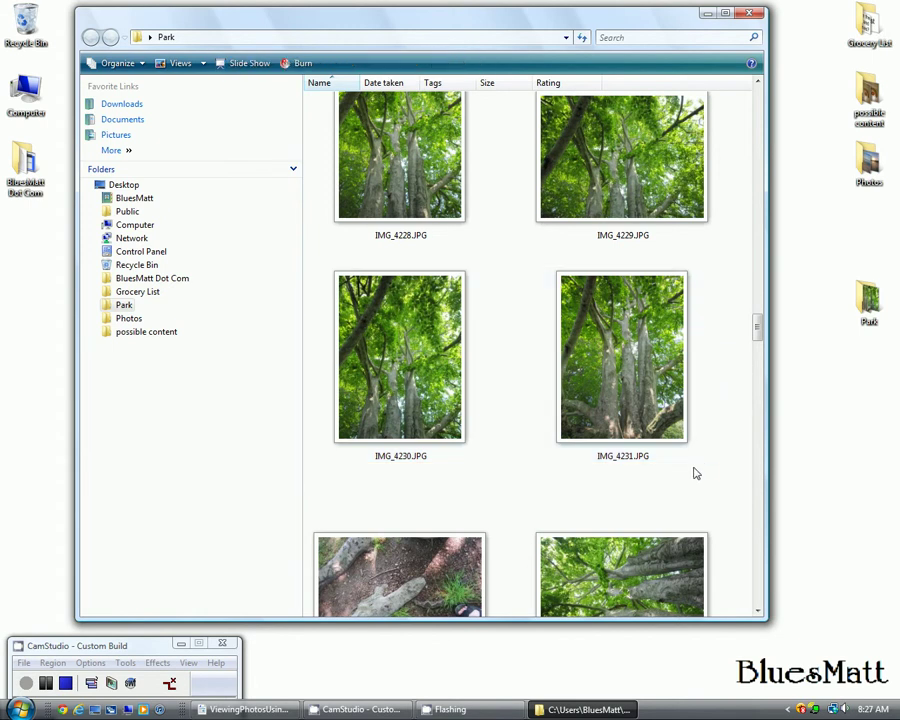
# Select the sideways tree photos IMG_4233.JPG through IMG_4236.JPG, IMG_4238.JPG and IMG_4239.JPG together.
pyautogui.scroll(-3, 726, 498)
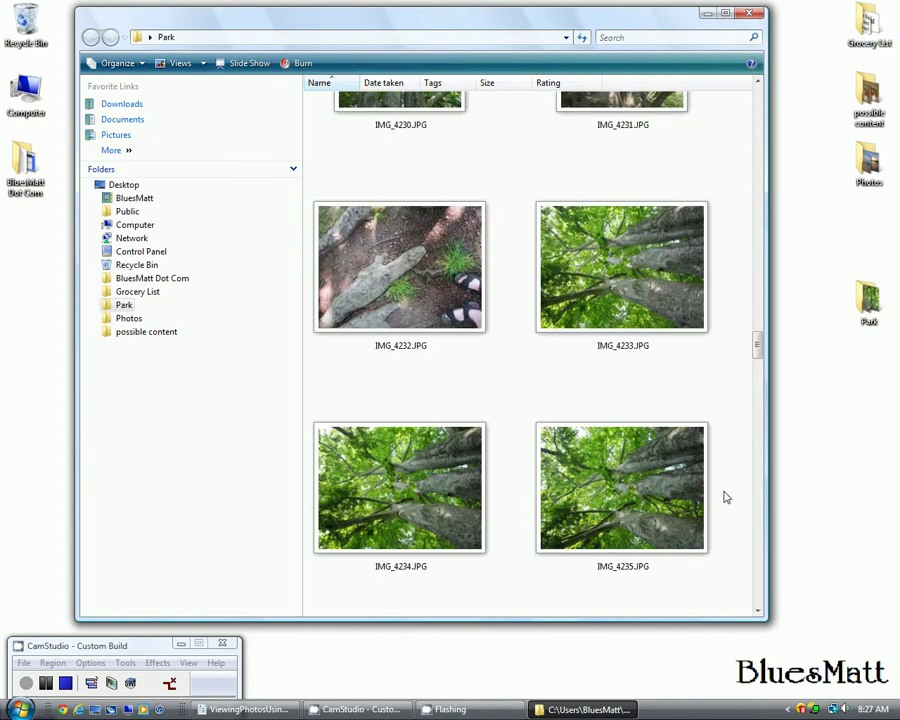
pyautogui.scroll(-3, 726, 498)
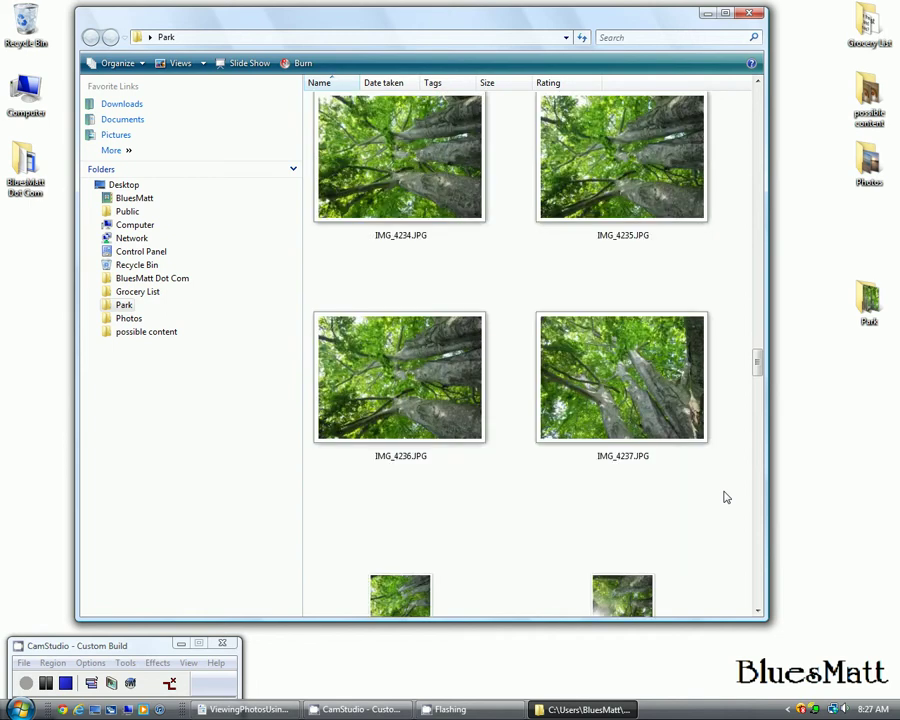
pyautogui.scroll(3, 726, 498)
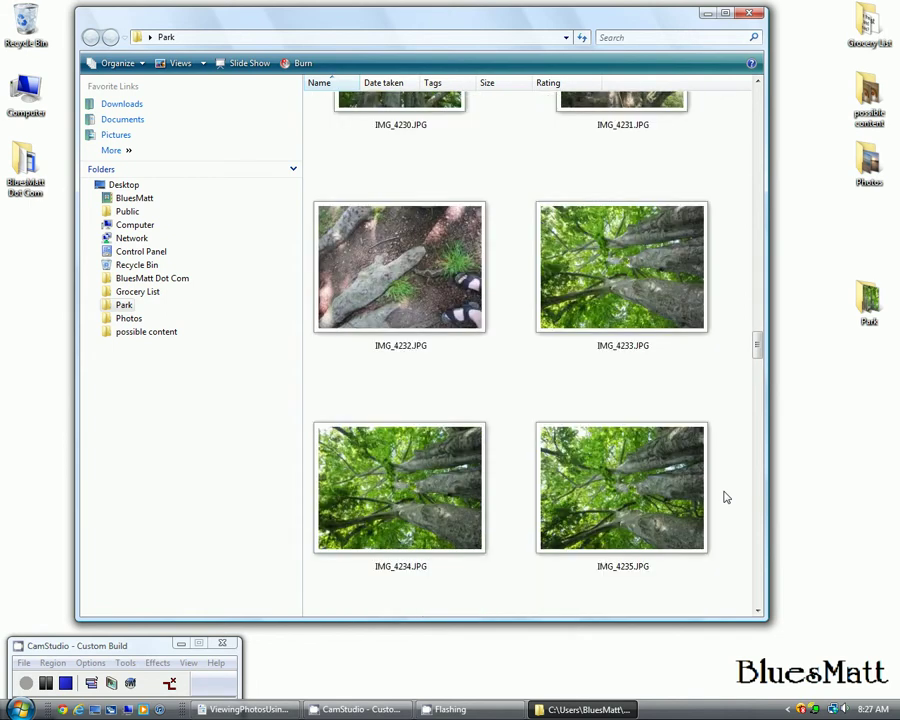
pyautogui.click(640, 296)
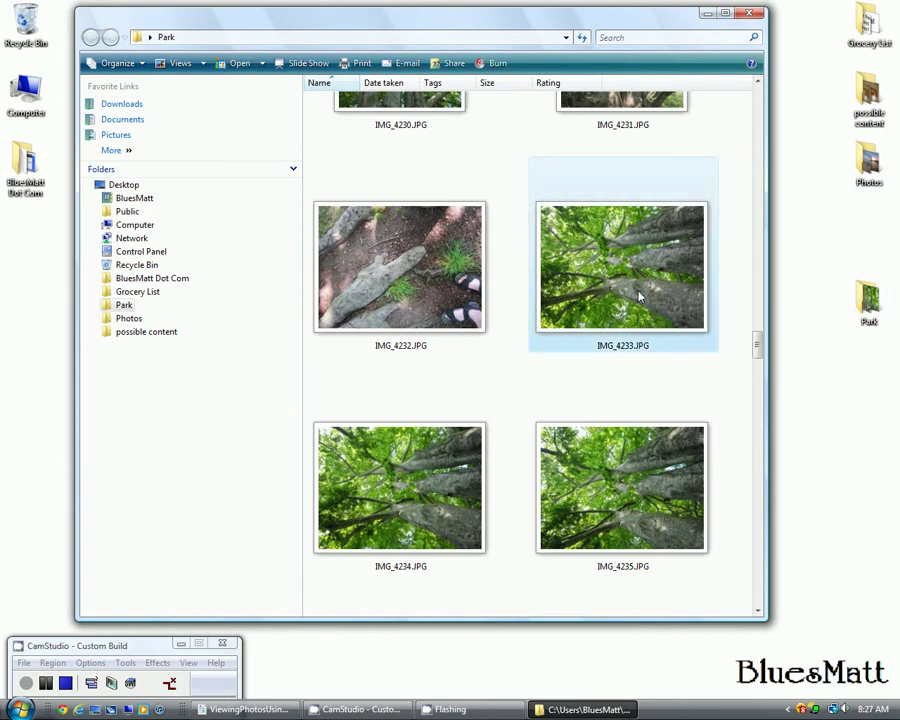
pyautogui.click(398, 510)
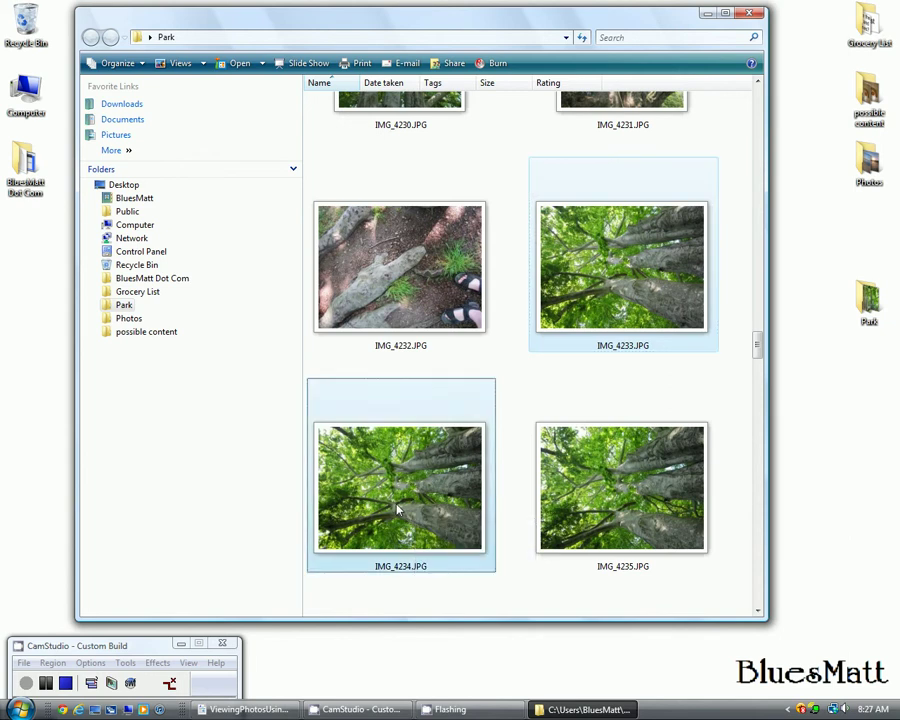
pyautogui.click(630, 520)
pyautogui.scroll(-3, 744, 463)
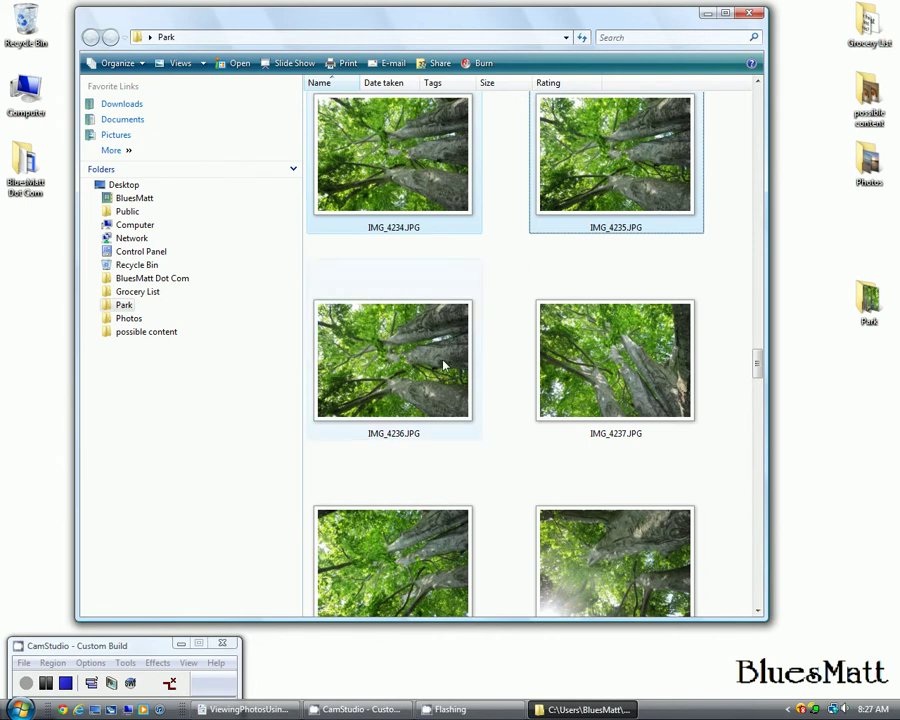
pyautogui.keyDown('ctrl'); pyautogui.click(312, 262); pyautogui.keyUp('ctrl')
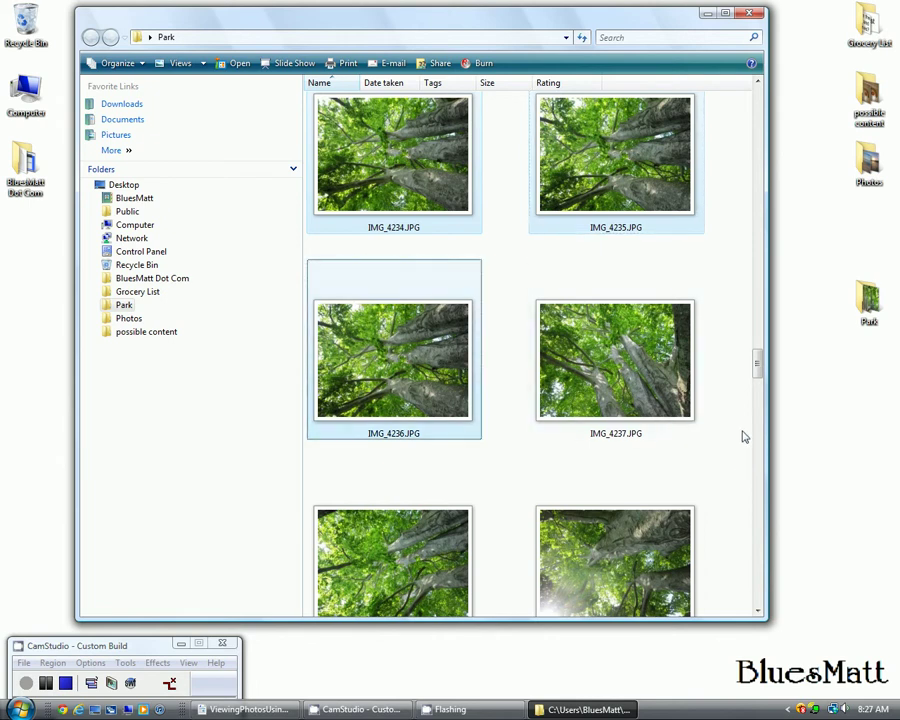
pyautogui.scroll(-3, 744, 437)
pyautogui.keyDown('ctrl'); pyautogui.click(615, 262); pyautogui.keyUp('ctrl')
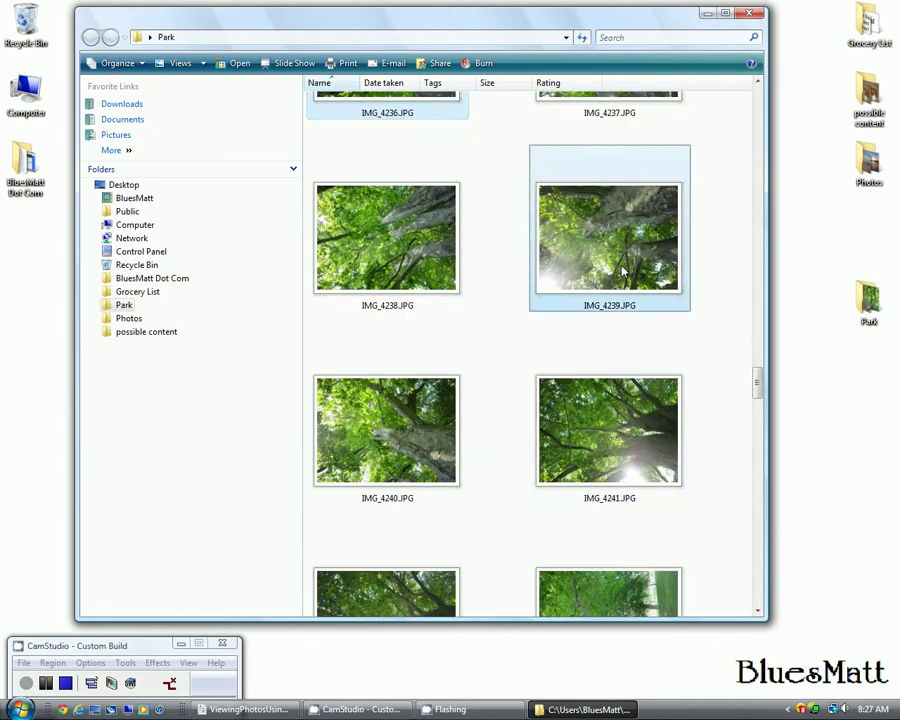
pyautogui.keyDown('ctrl'); pyautogui.click(401, 253); pyautogui.keyUp('ctrl')
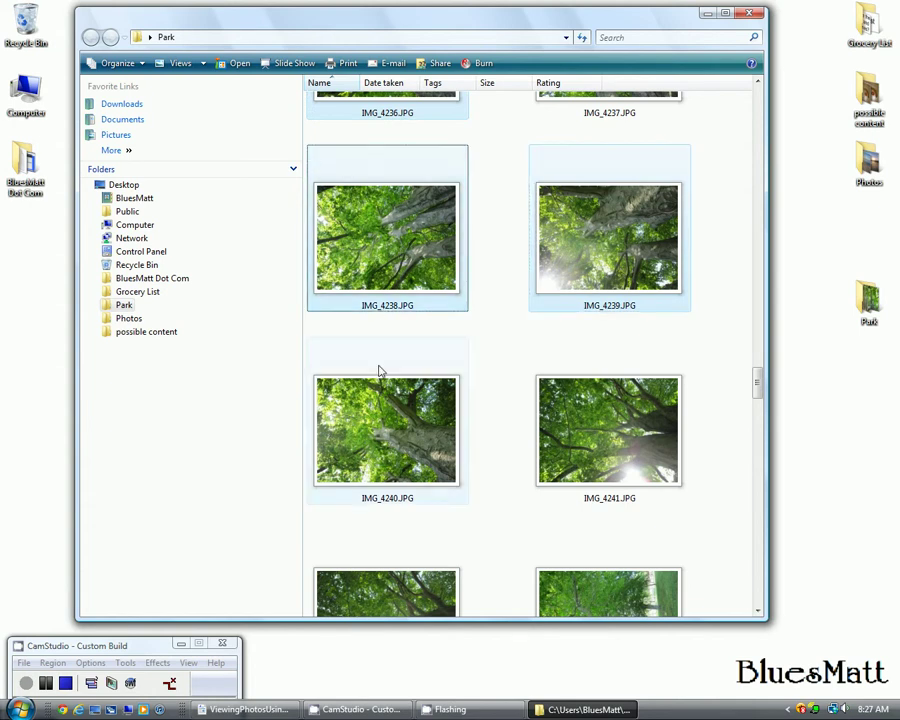
pyautogui.moveTo(391, 437)
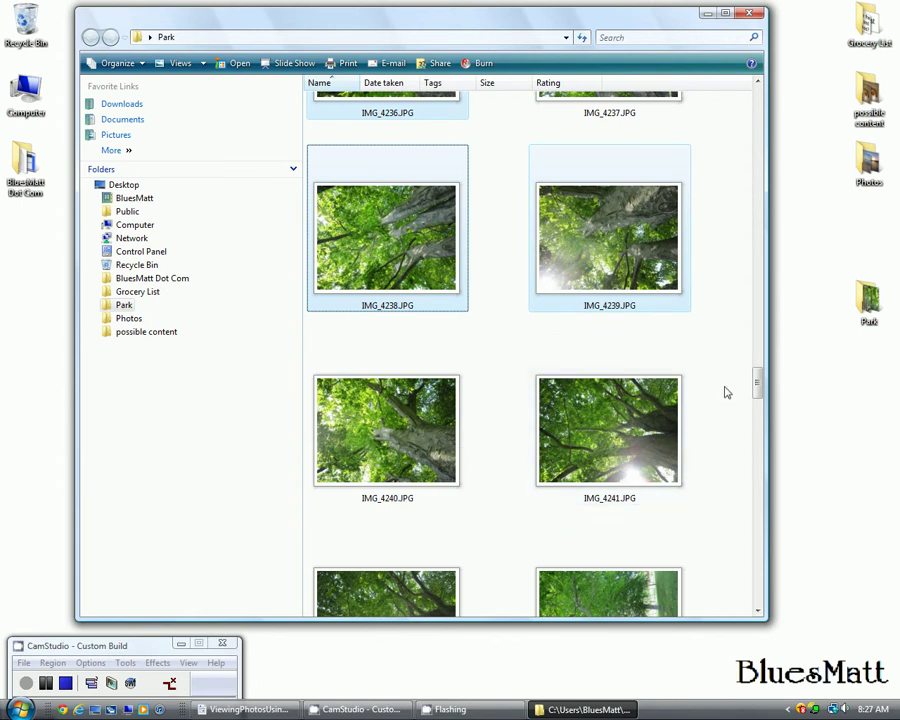
pyautogui.scroll(-3, 717, 398)
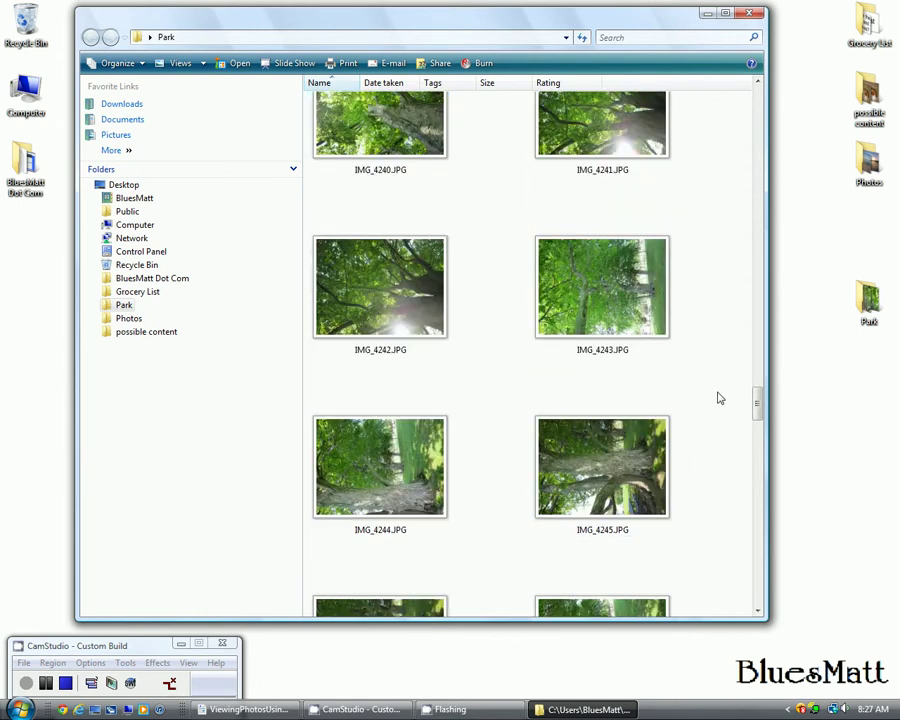
# Add the sideways photos IMG_4243.JPG through IMG_4248.JPG to the selection and rotate all selected photos clockwise.
pyautogui.click(613, 297)
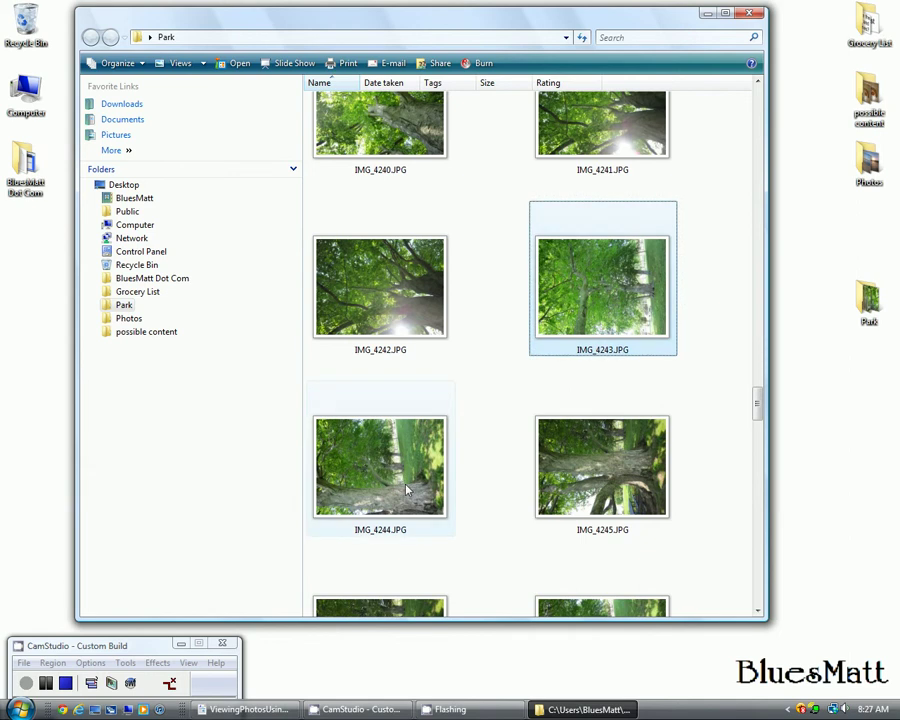
pyautogui.keyDown('ctrl'); pyautogui.click(380, 465); pyautogui.keyUp('ctrl')
pyautogui.keyDown('ctrl'); pyautogui.click(602, 465); pyautogui.keyUp('ctrl')
pyautogui.keyDown('ctrl'); pyautogui.scroll(-1, 717, 457); pyautogui.keyUp('ctrl')
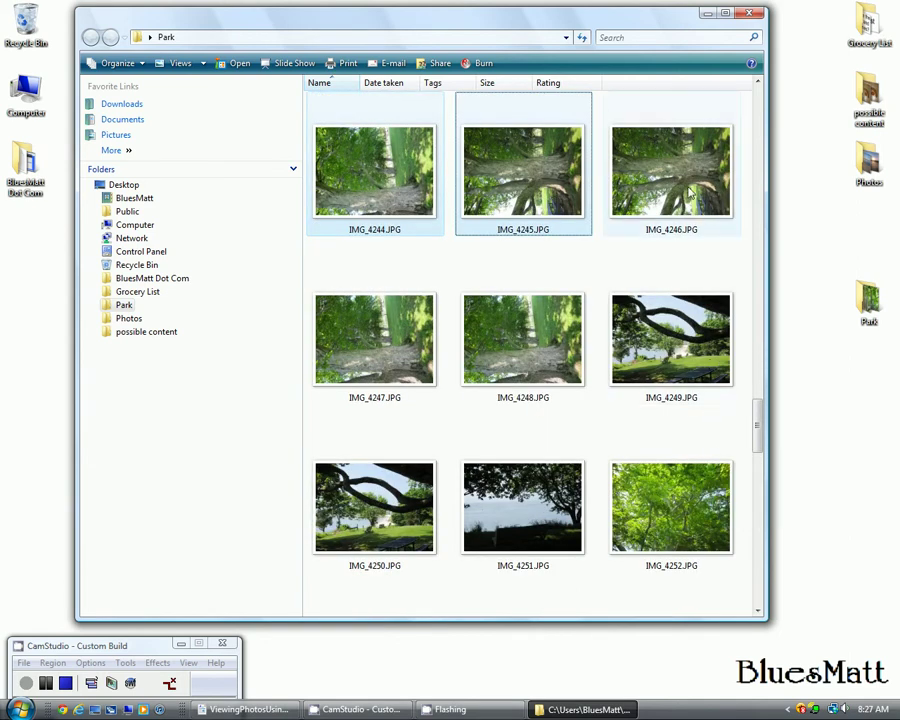
pyautogui.keyDown('ctrl'); pyautogui.click(671, 170); pyautogui.keyUp('ctrl')
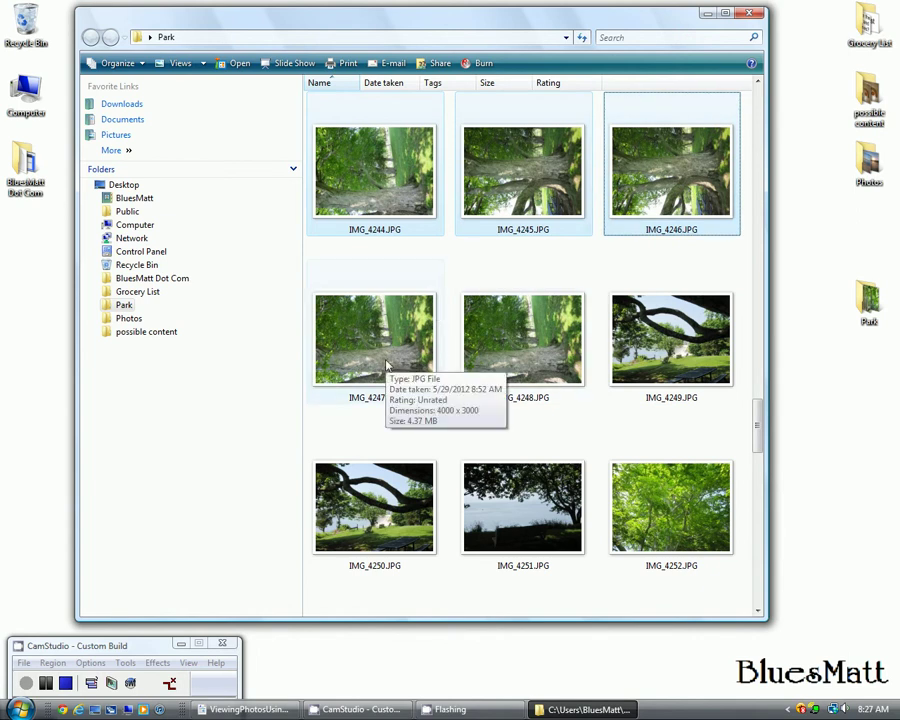
pyautogui.keyDown('ctrl'); pyautogui.click(340, 300); pyautogui.keyUp('ctrl')
pyautogui.keyDown('ctrl'); pyautogui.click(490, 367); pyautogui.keyUp('ctrl')
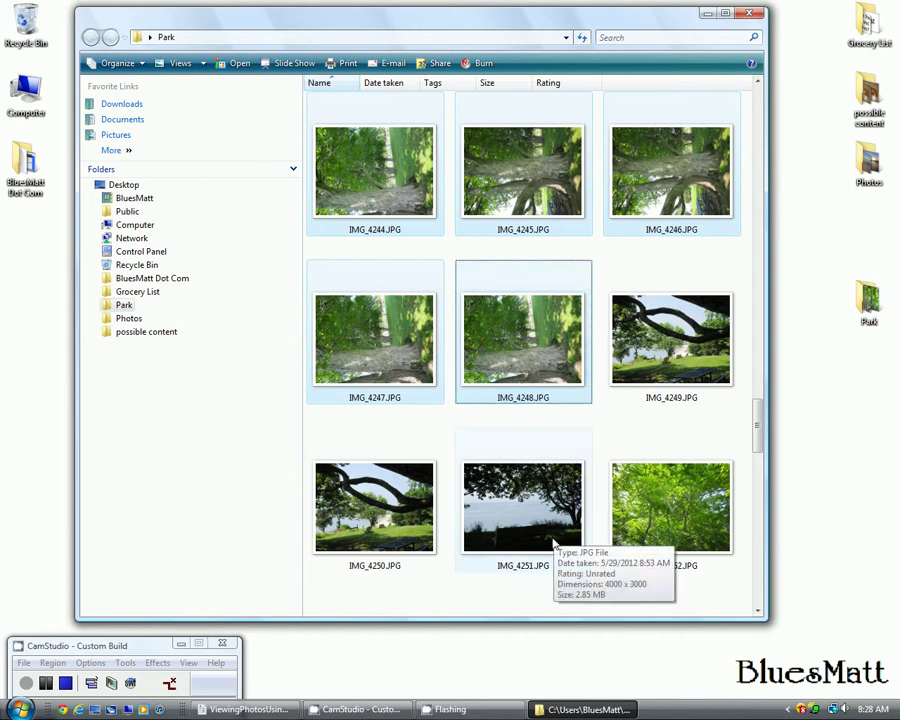
pyautogui.rightClick(522, 345)
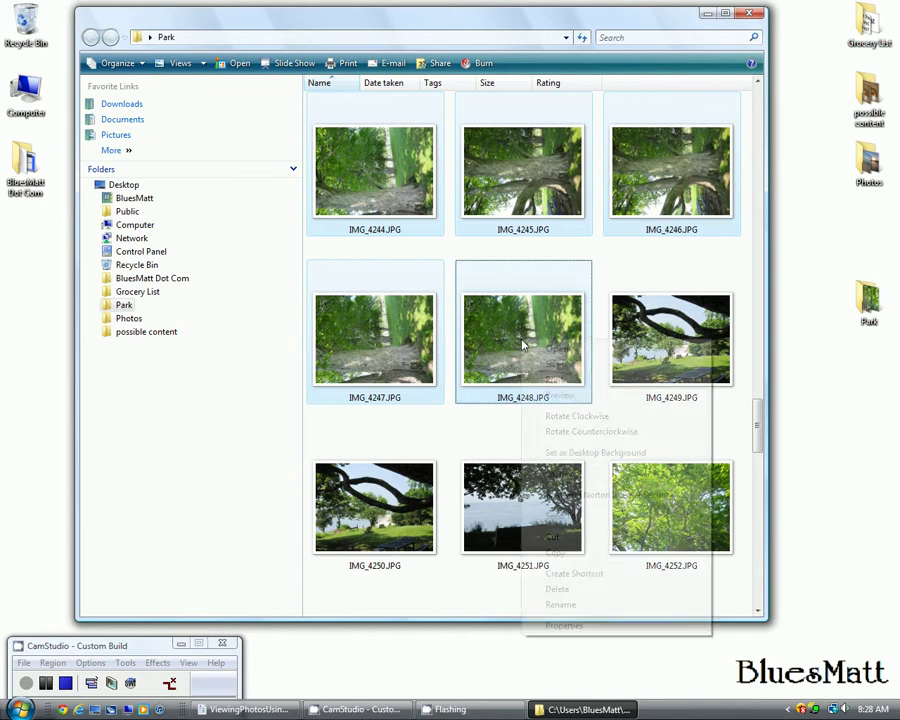
pyautogui.click(569, 416)
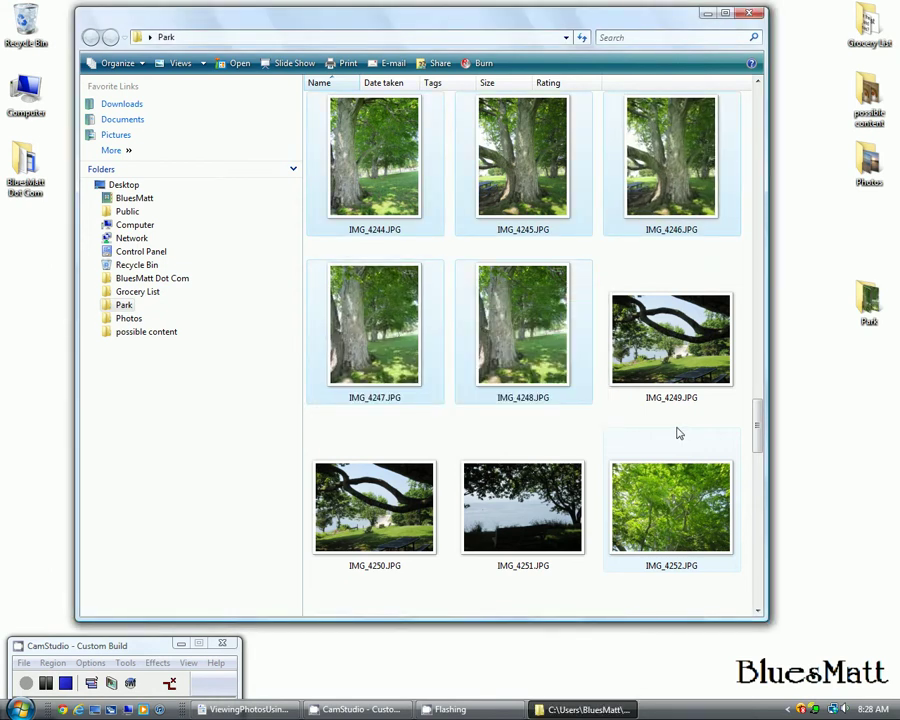
# Rotate the sideways tree photo IMG_4254.JPG clockwise.
pyautogui.moveTo(758, 428); pyautogui.dragTo(757, 456)
pyautogui.rightClick(523, 436)
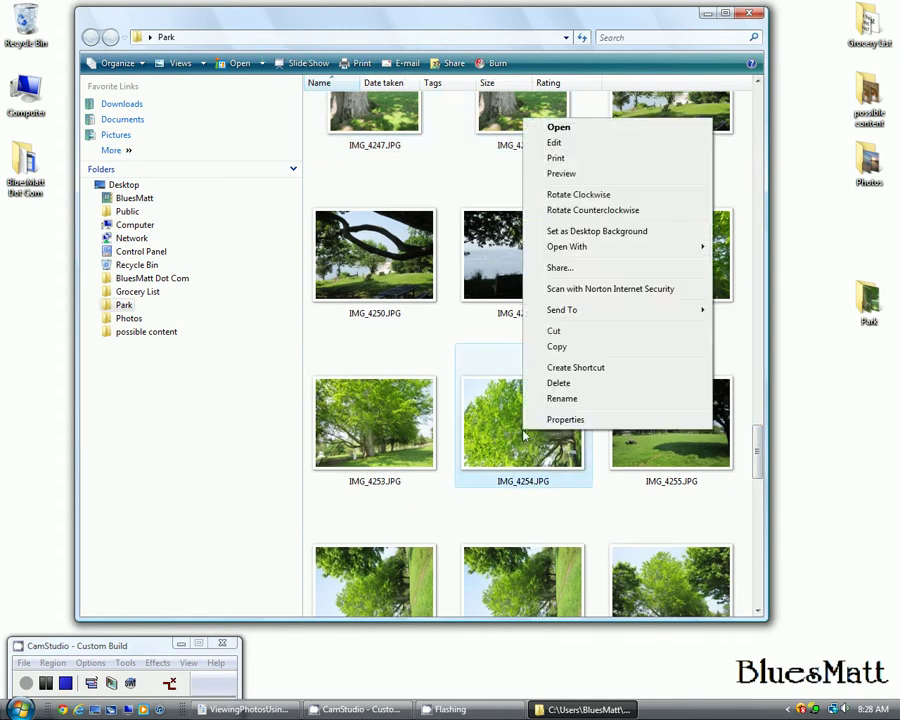
pyautogui.click(592, 194)
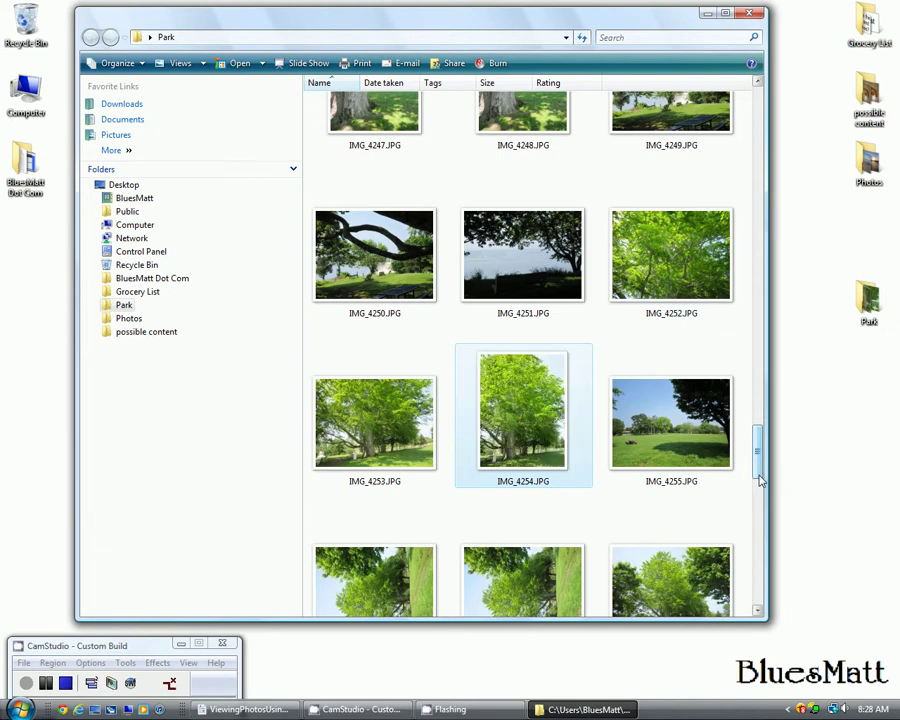
# Select the sideways photos IMG_4256.JPG and IMG_4257.JPG together and rotate both clockwise.
pyautogui.scroll(-1, 757, 462)
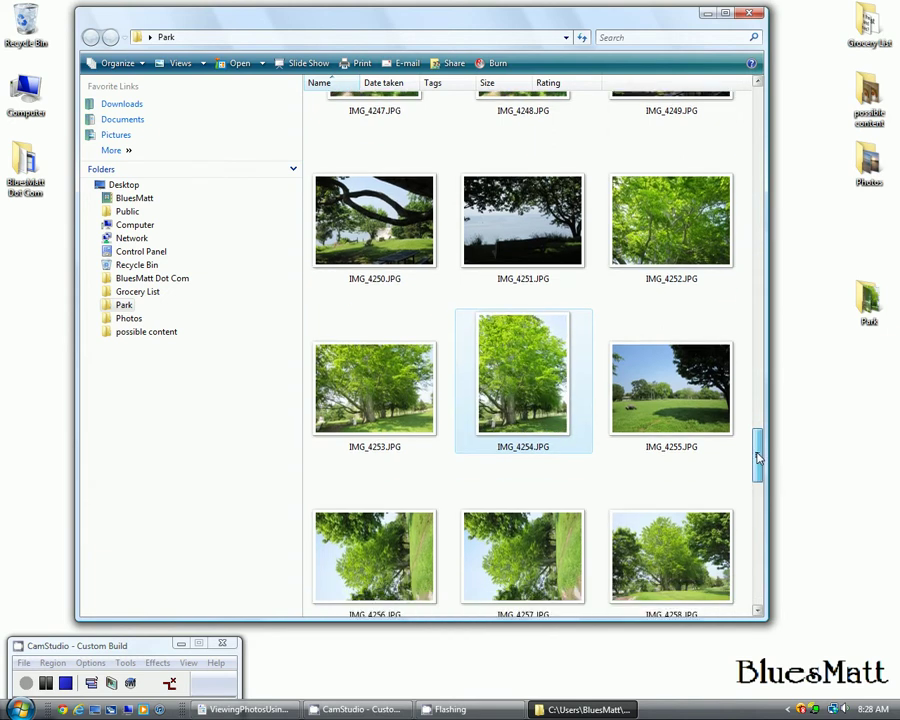
pyautogui.moveTo(757, 458); pyautogui.dragTo(757, 477)
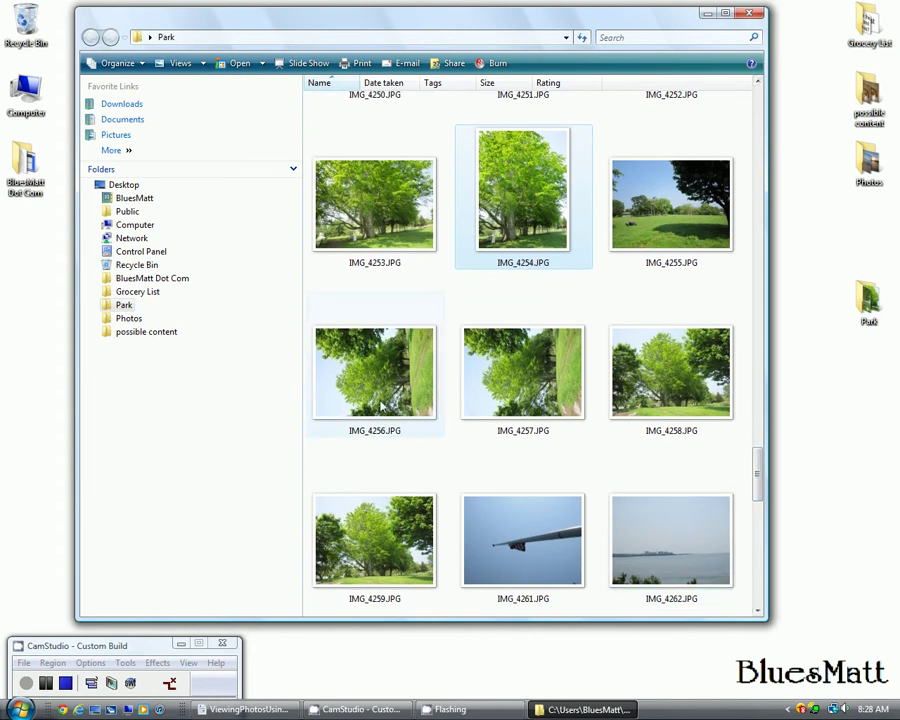
pyautogui.click(390, 388)
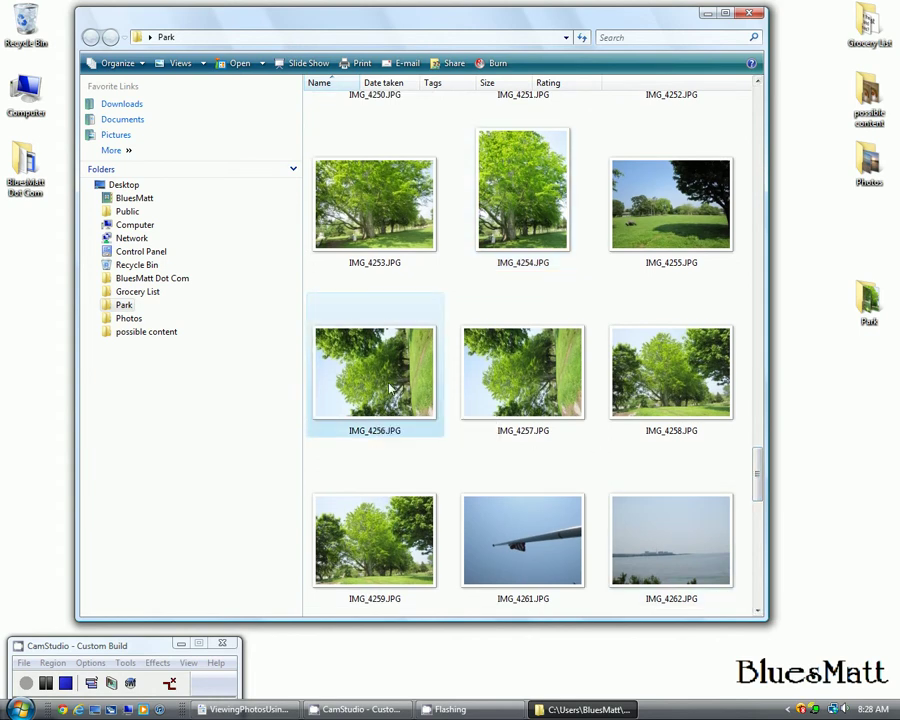
pyautogui.click(516, 393)
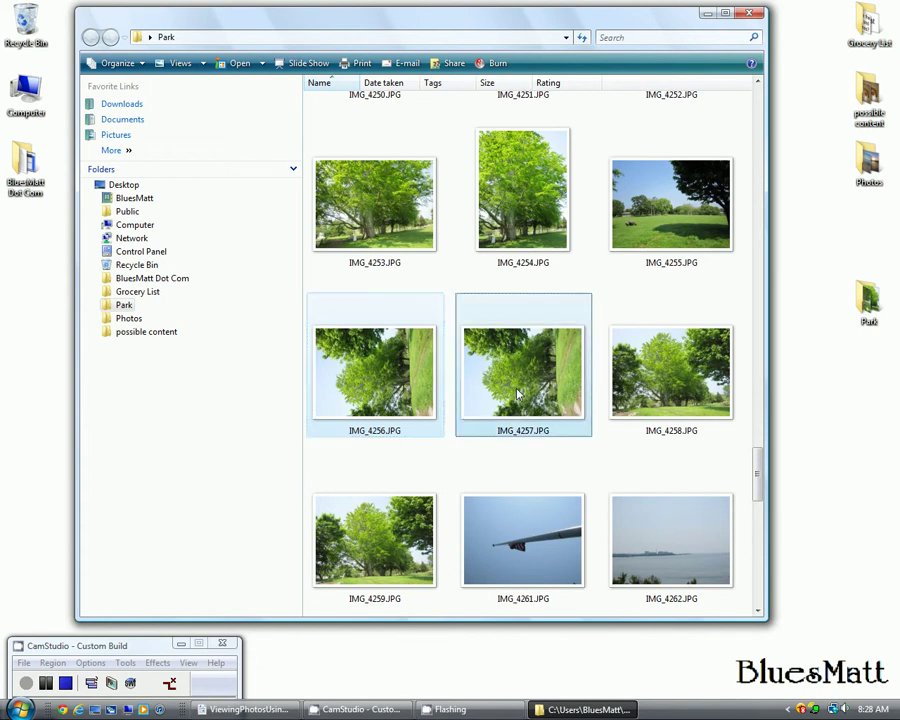
pyautogui.rightClick(516, 393)
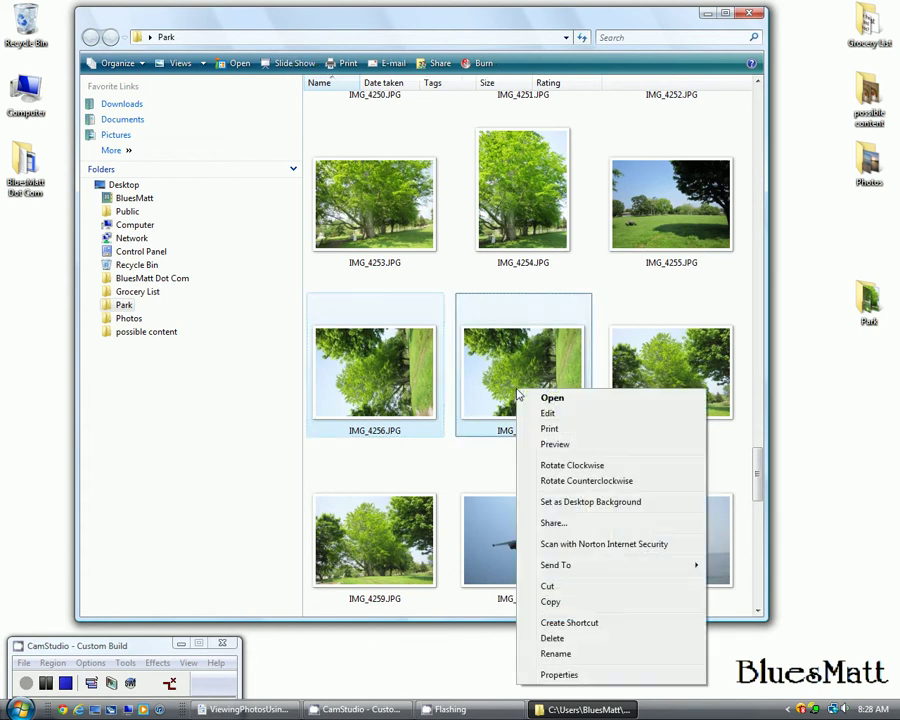
pyautogui.click(559, 466)
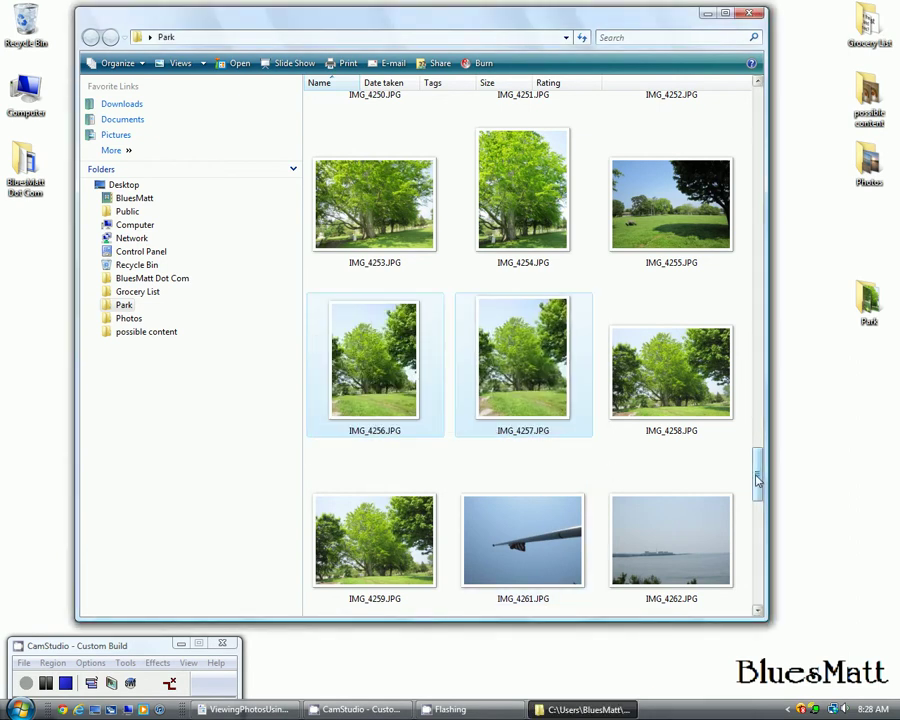
# Rotate the sideways flagpole photo IMG_4261.JPG clockwise.
pyautogui.moveTo(758, 478); pyautogui.dragTo(758, 513)
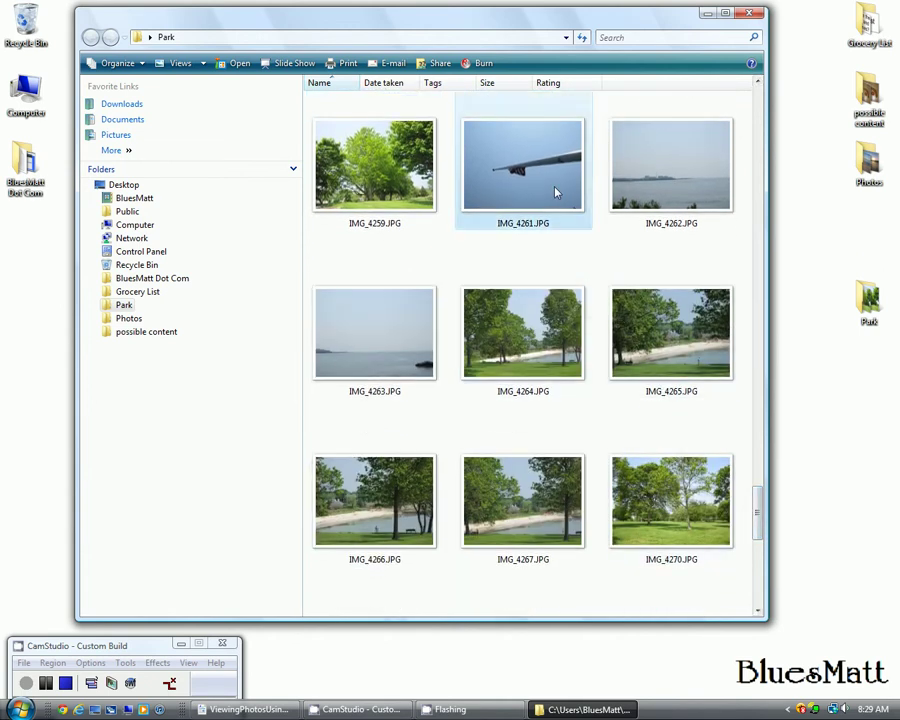
pyautogui.rightClick(556, 192)
pyautogui.click(608, 264)
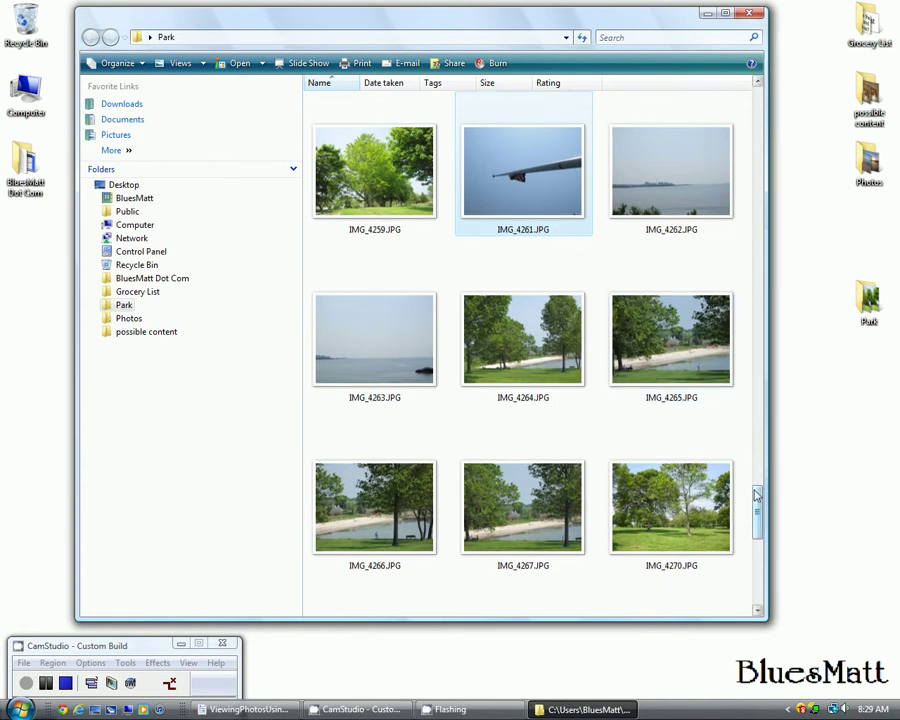
# Rotate the sideways shoreline photo IMG_4275.JPG clockwise.
pyautogui.moveTo(757, 505); pyautogui.dragTo(758, 552)
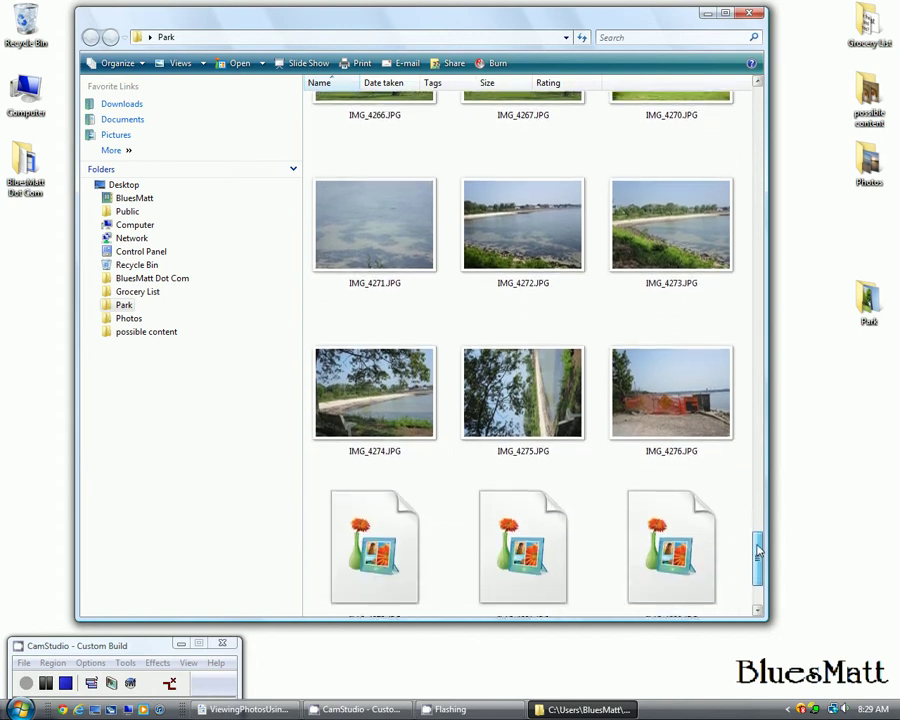
pyautogui.rightClick(530, 407)
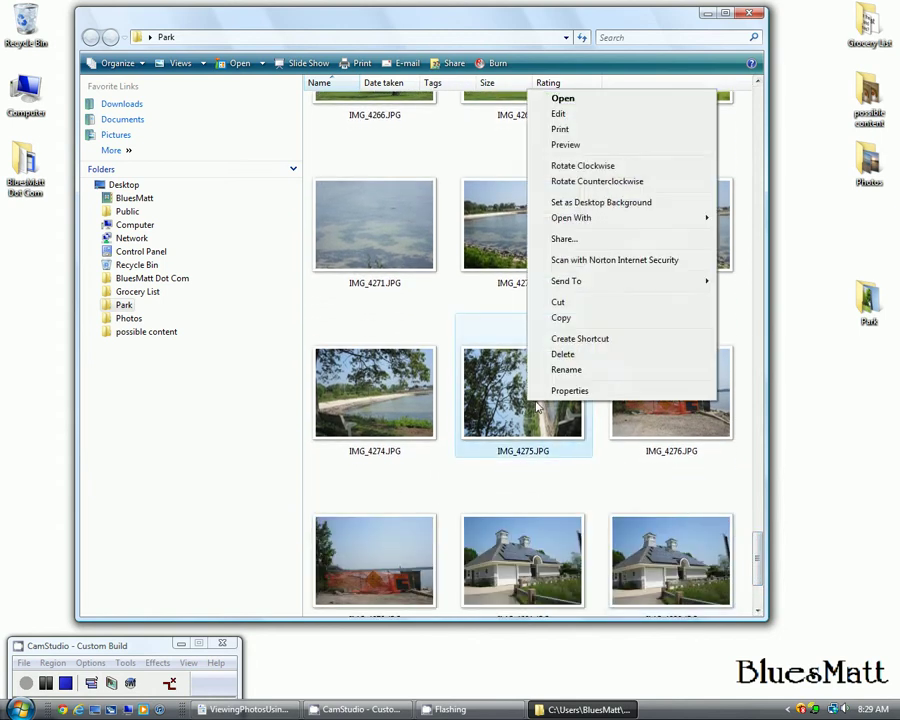
pyautogui.click(600, 168)
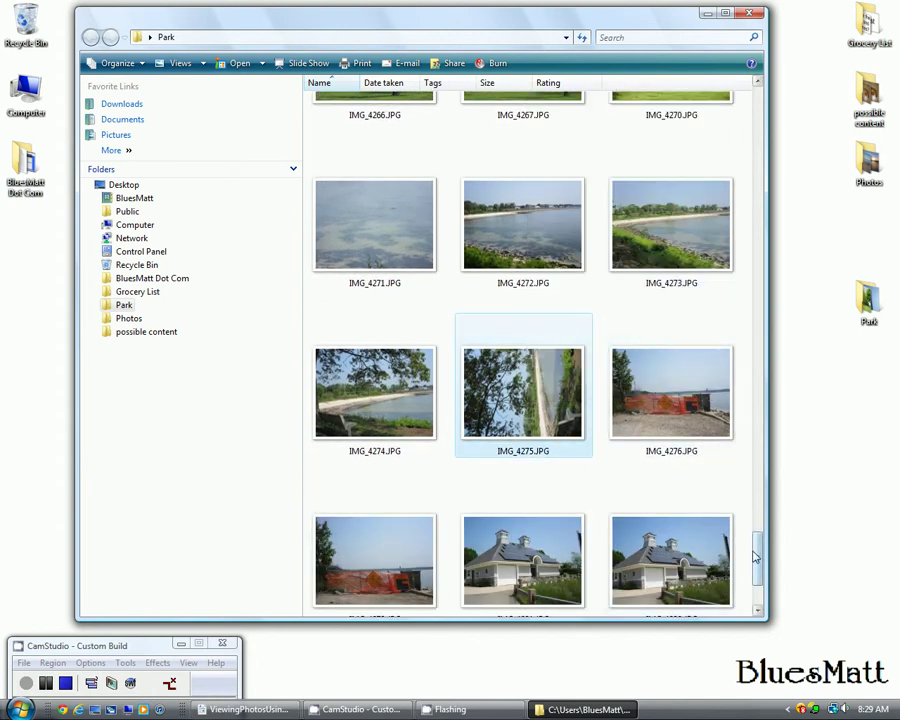
# Select the sideways tree photos IMG_4241.JPG and IMG_4242.JPG together and rotate both clockwise.
pyautogui.moveTo(757, 556); pyautogui.dragTo(759, 508)
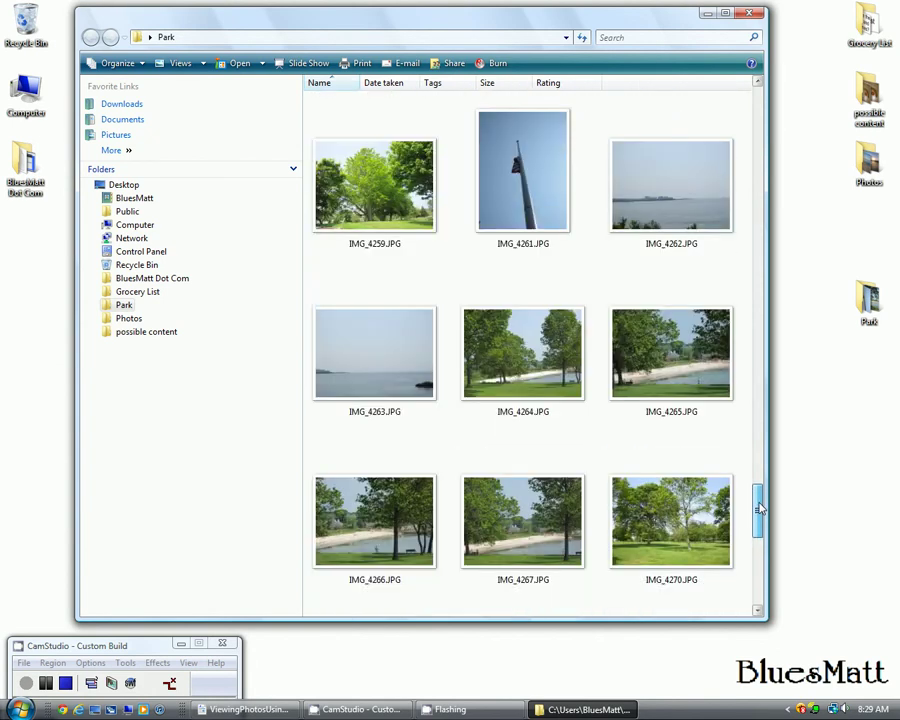
pyautogui.scroll(3, 729, 510)
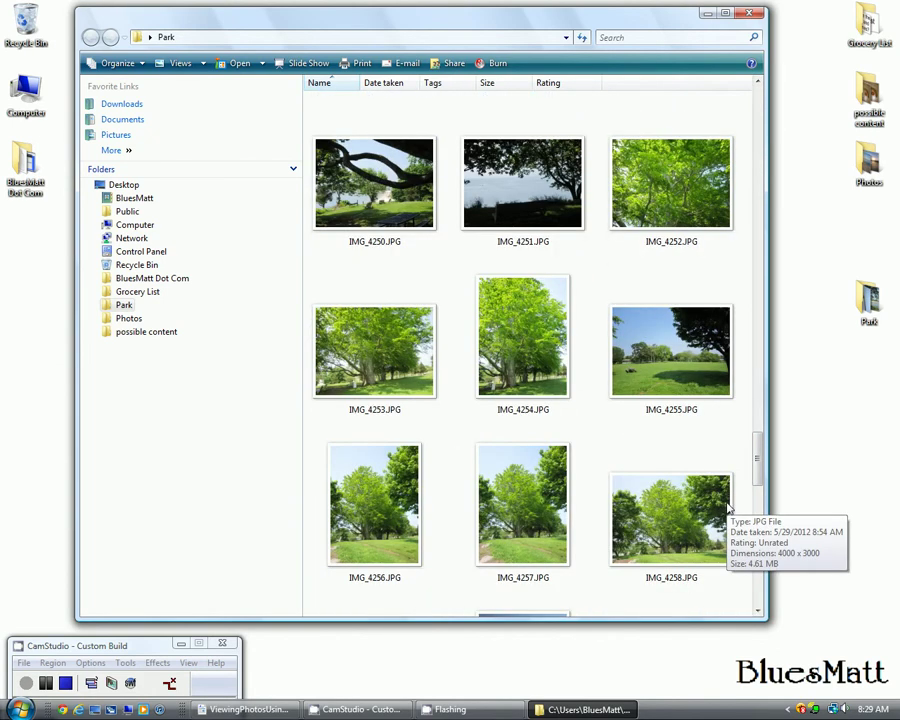
pyautogui.scroll(2, 729, 510)
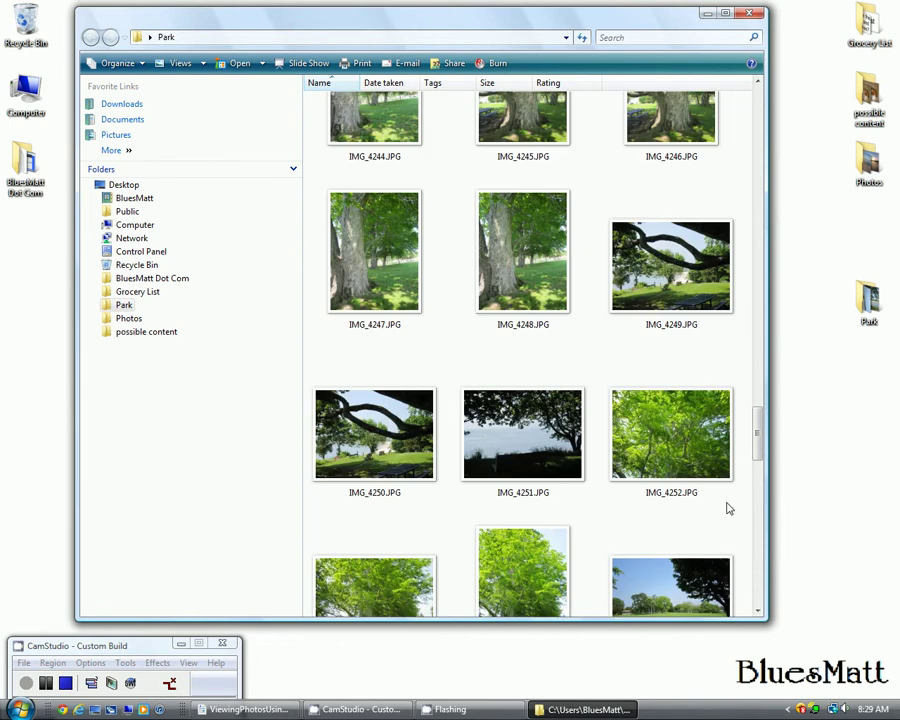
pyautogui.scroll(2, 729, 510)
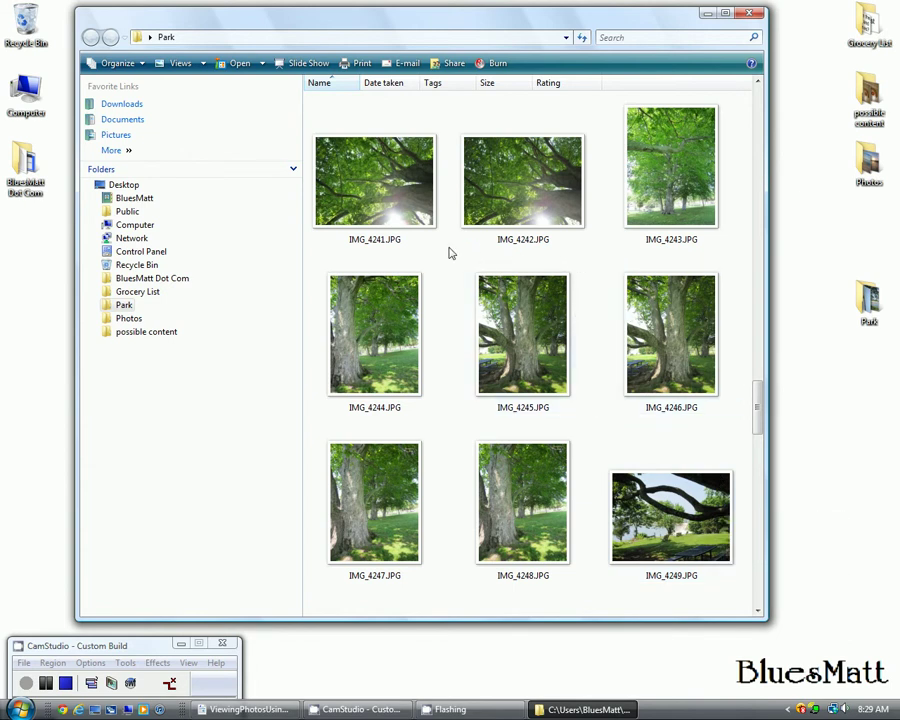
pyautogui.click(405, 200)
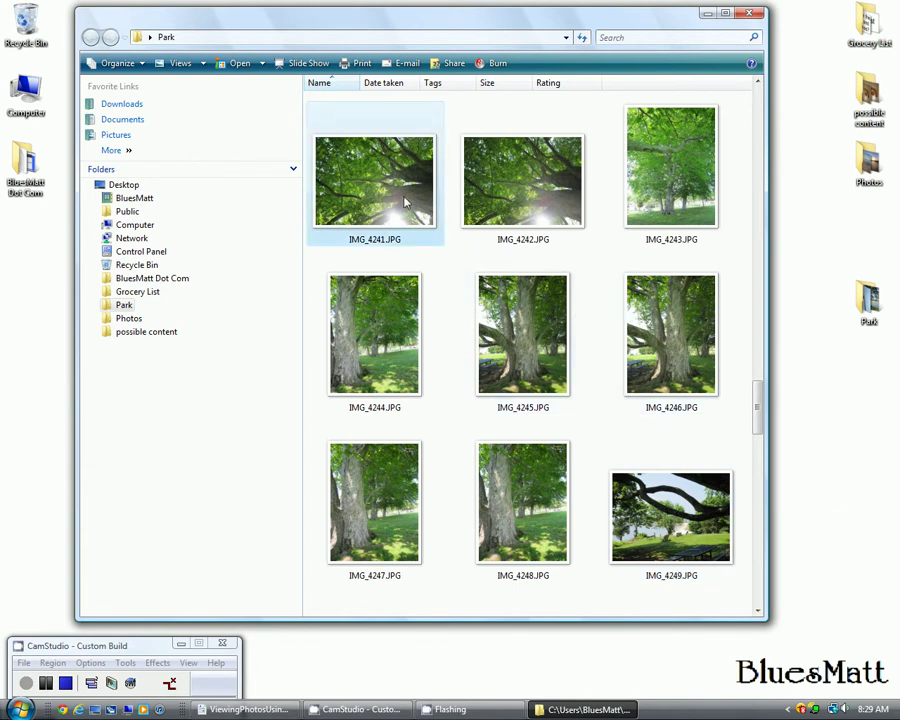
pyautogui.keyDown('ctrl'); pyautogui.click(541, 210); pyautogui.keyUp('ctrl')
pyautogui.rightClick(538, 204)
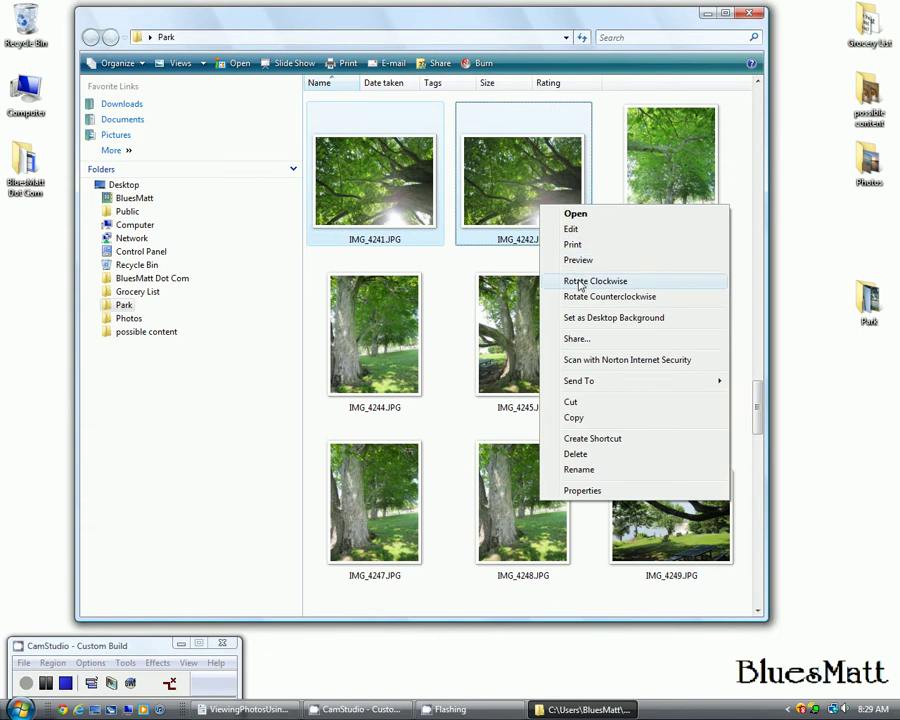
pyautogui.click(580, 283)
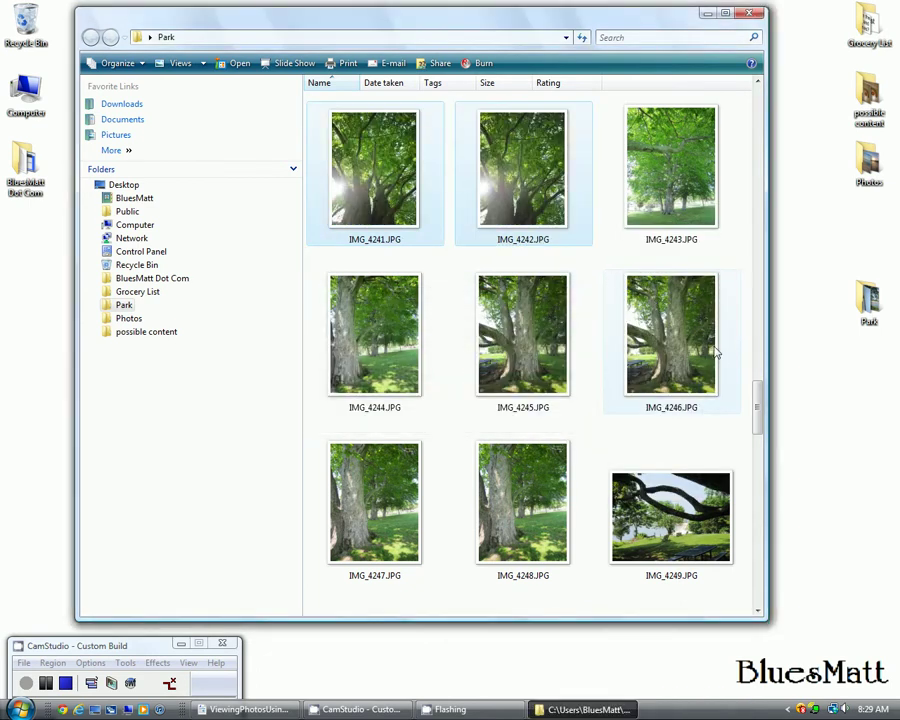
# Rotate the sideways tree photo IMG_4240.JPG clockwise.
pyautogui.moveTo(759, 401); pyautogui.dragTo(727, 365)
pyautogui.click(720, 350)
pyautogui.rightClick(705, 346)
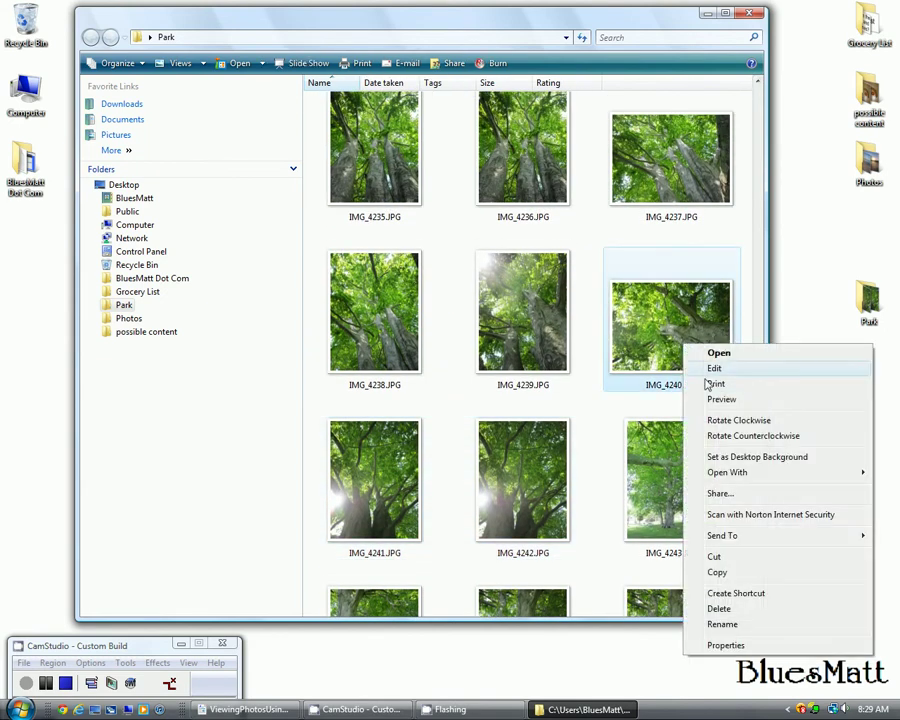
pyautogui.click(732, 418)
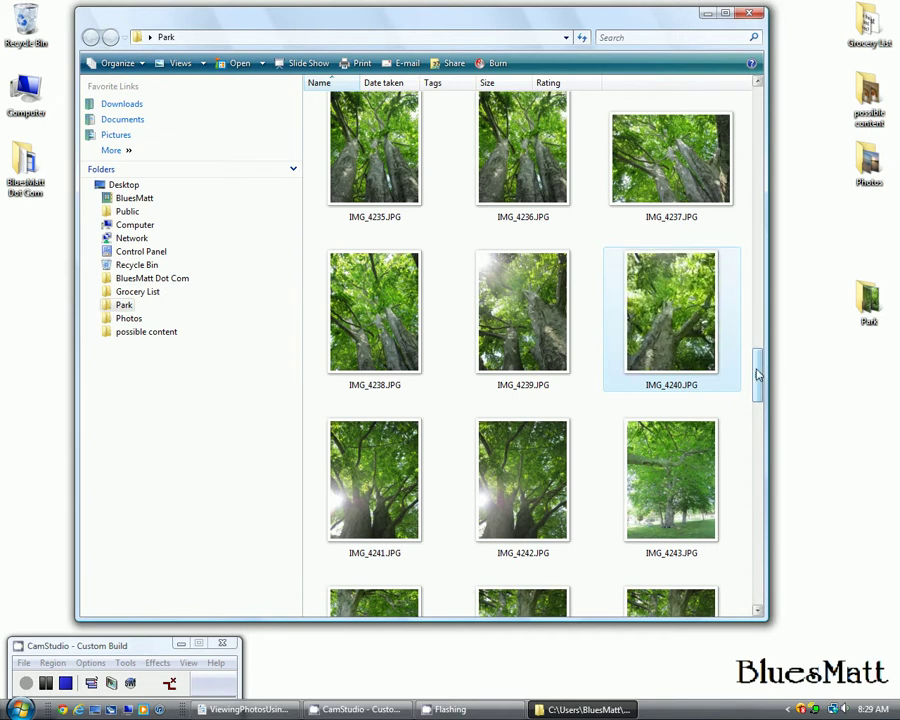
pyautogui.moveTo(759, 368); pyautogui.dragTo(758, 333)
pyautogui.click(629, 378)
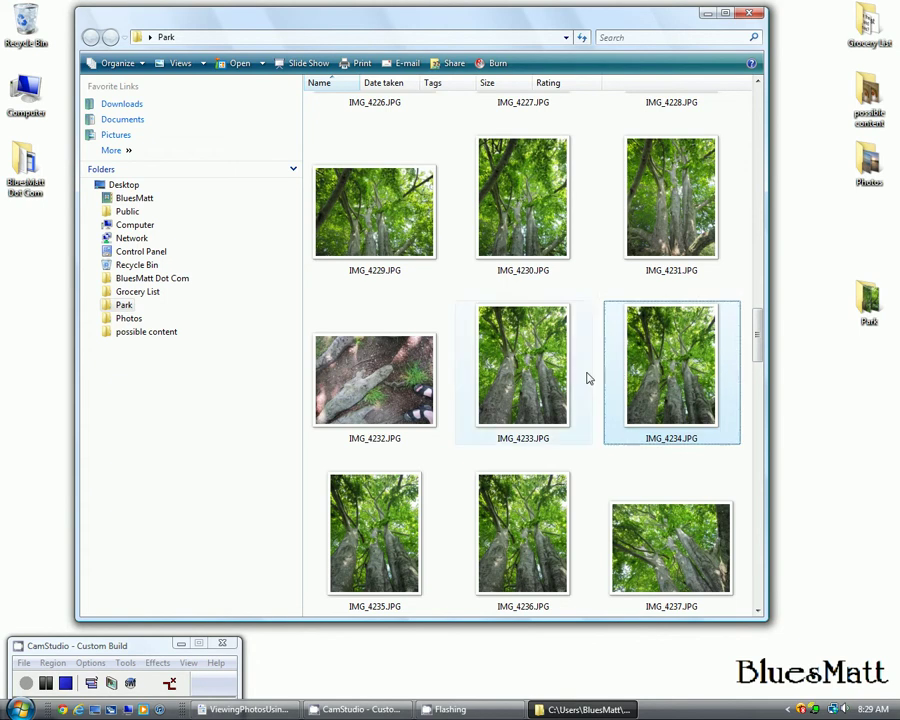
pyautogui.rightClick(546, 371)
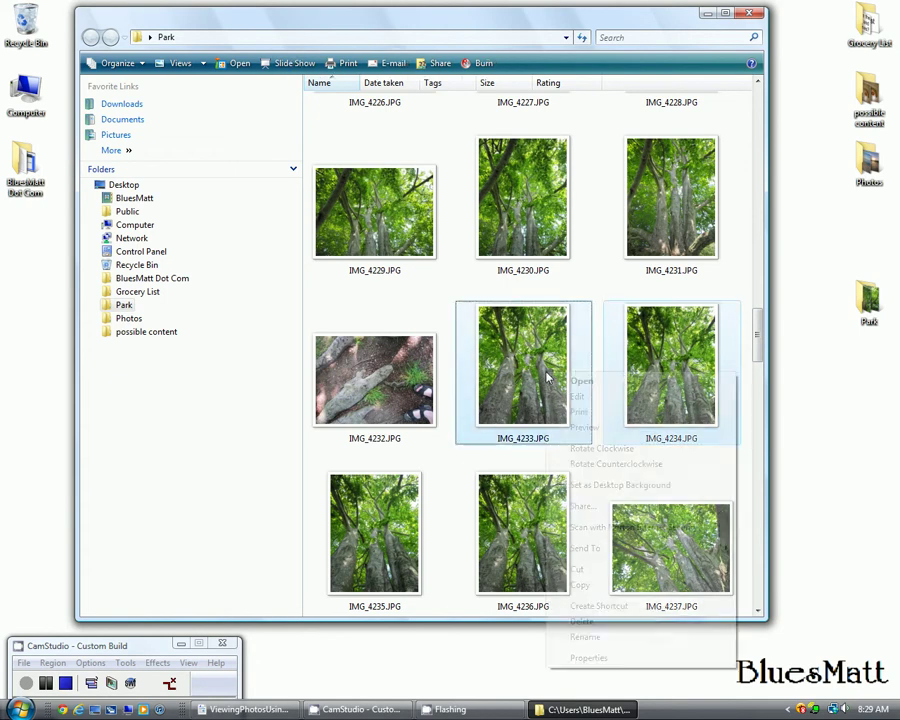
pyautogui.click(740, 291)
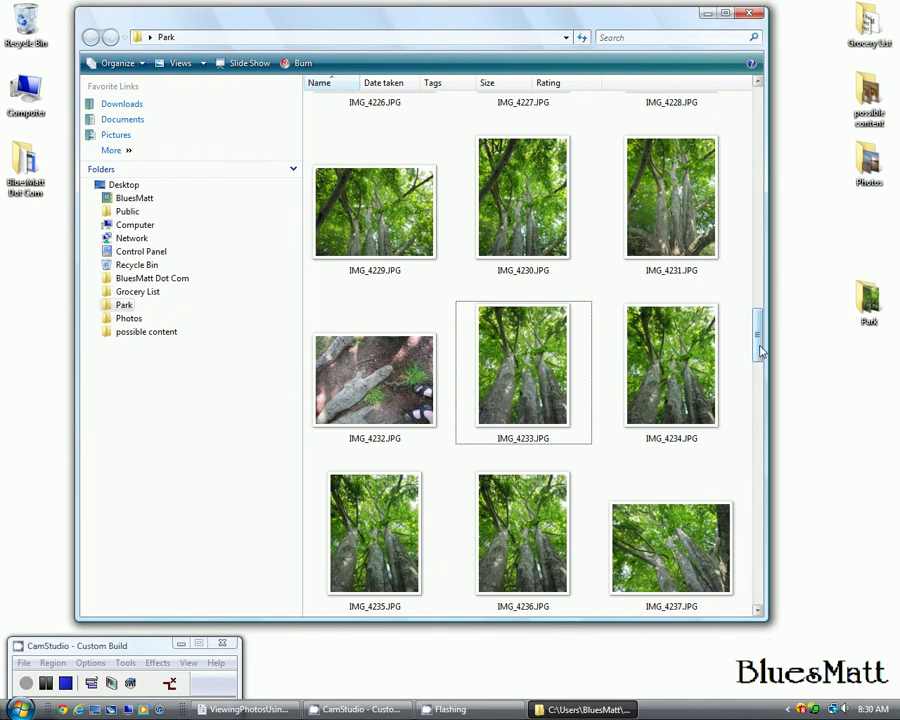
# Check the remaining photos back to the start of the Park folder and view the commands available for IMG_4192.JPG.
pyautogui.moveTo(760, 350); pyautogui.dragTo(775, 112)
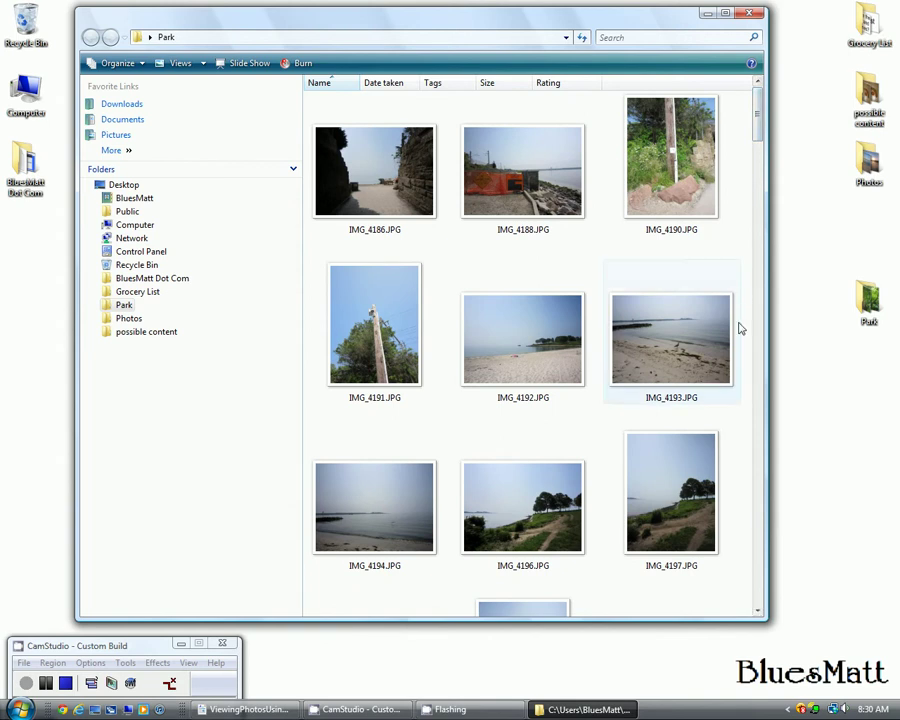
pyautogui.moveTo(738, 335)
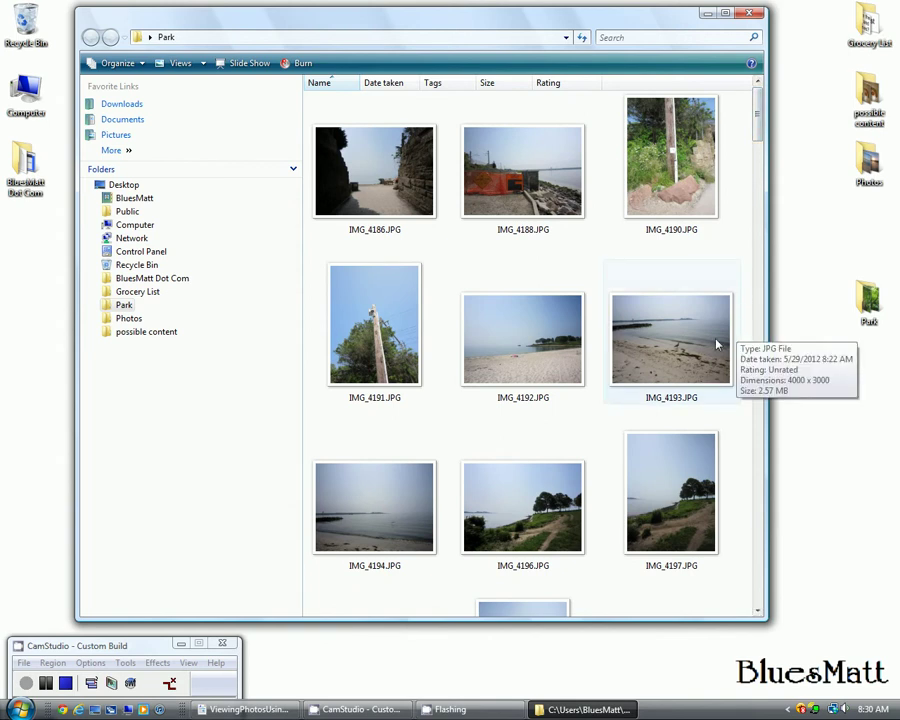
pyautogui.rightClick(528, 346)
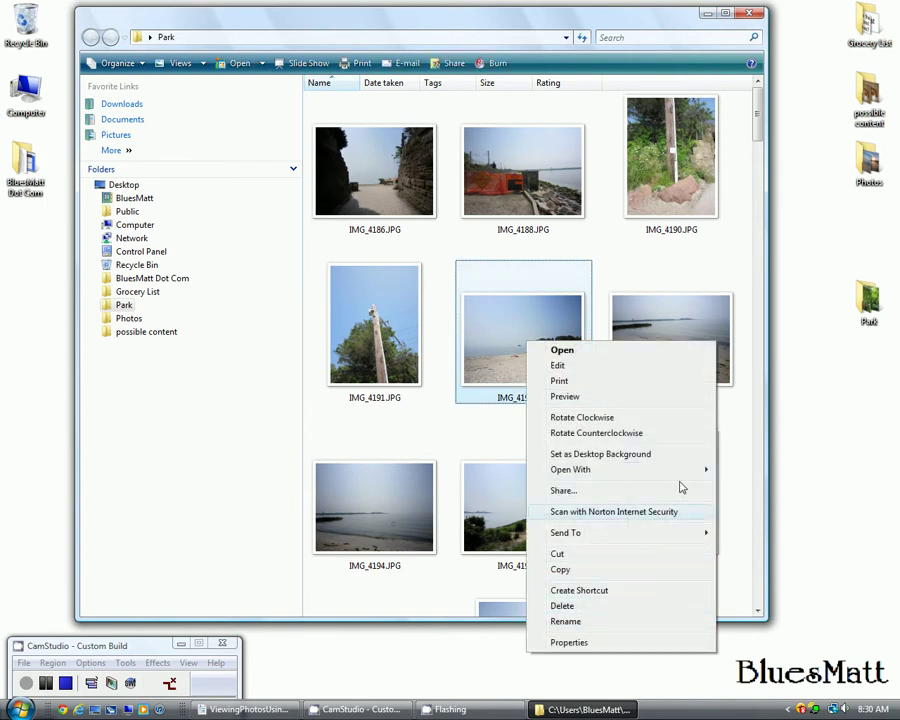
pyautogui.click(759, 131)
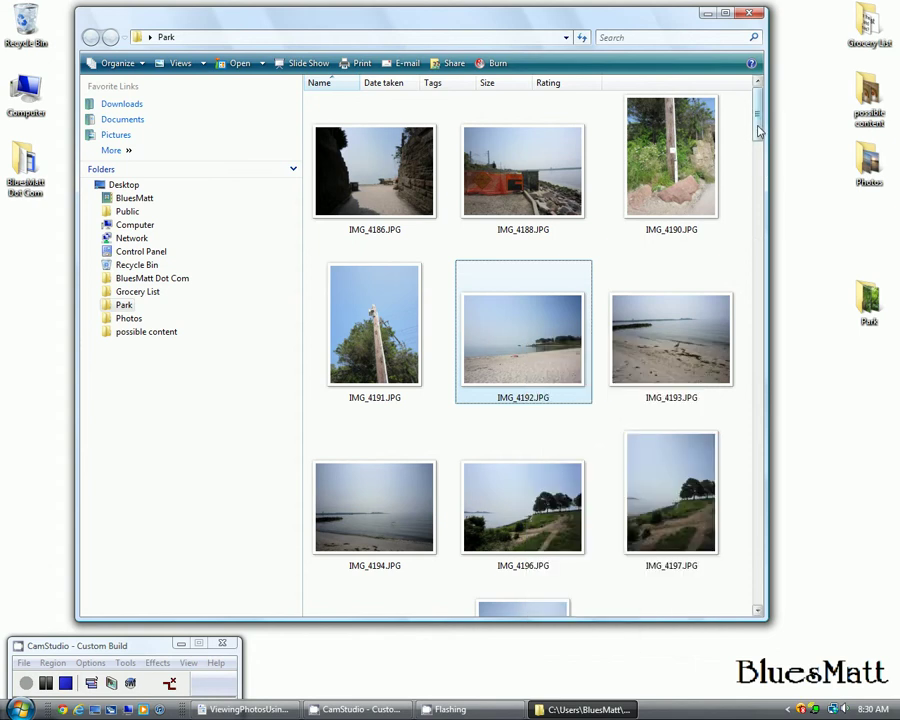
pyautogui.click(710, 258)
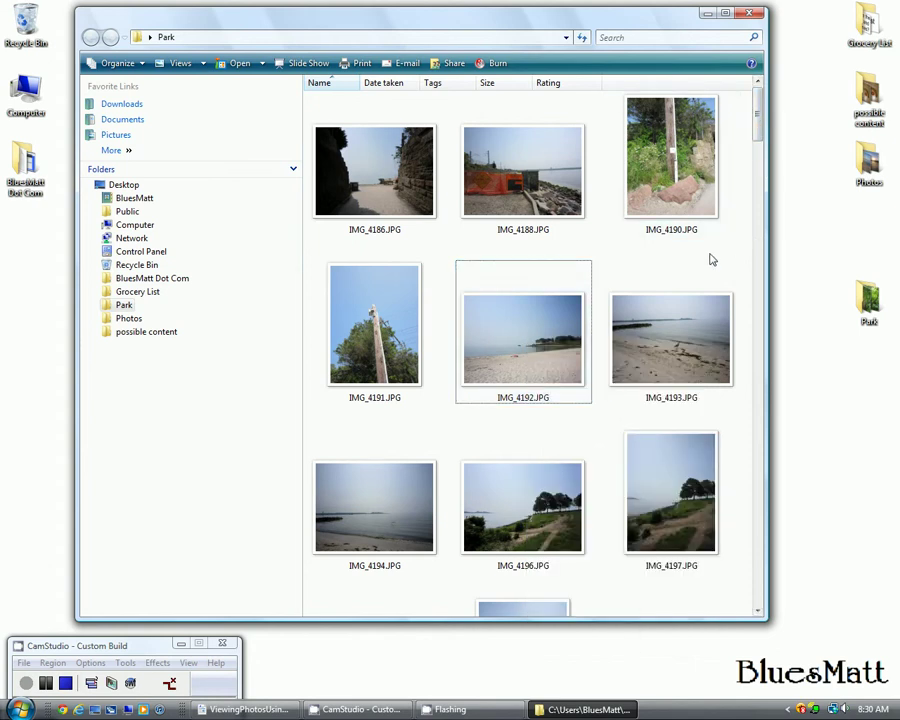
pyautogui.scroll(-4, 710, 259)
pyautogui.scroll(3, 711, 259)
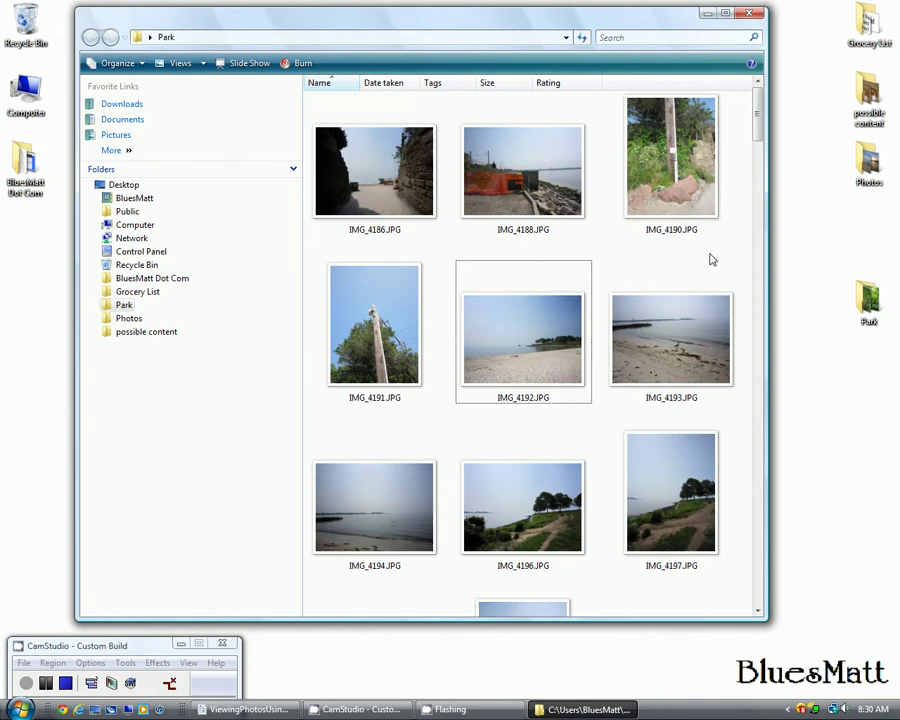
# Hide the navigation pane of the Park folder window.
pyautogui.click(112, 63)
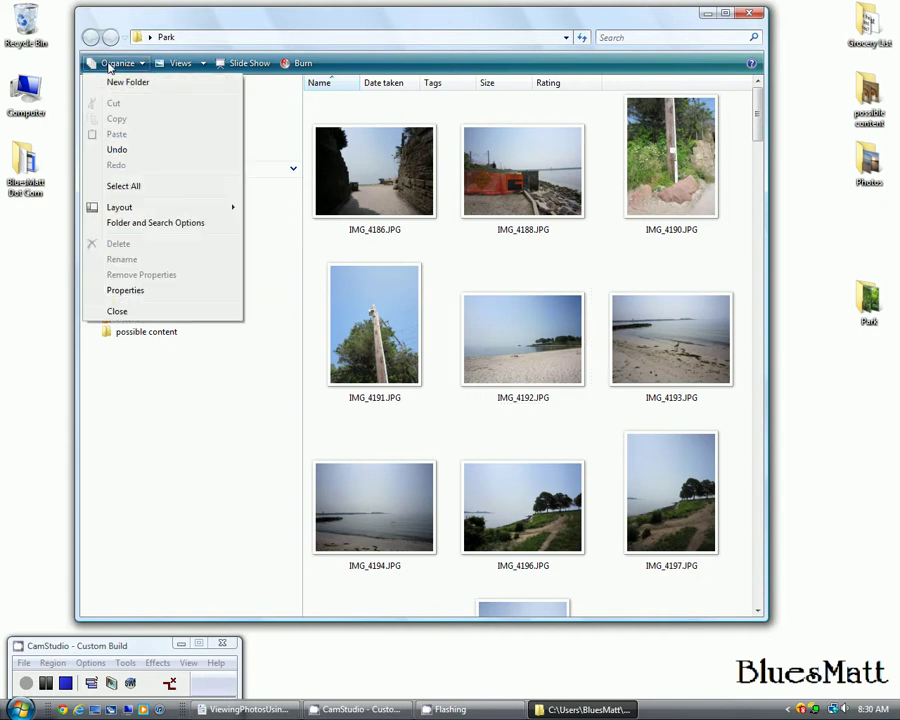
pyautogui.moveTo(161, 212)
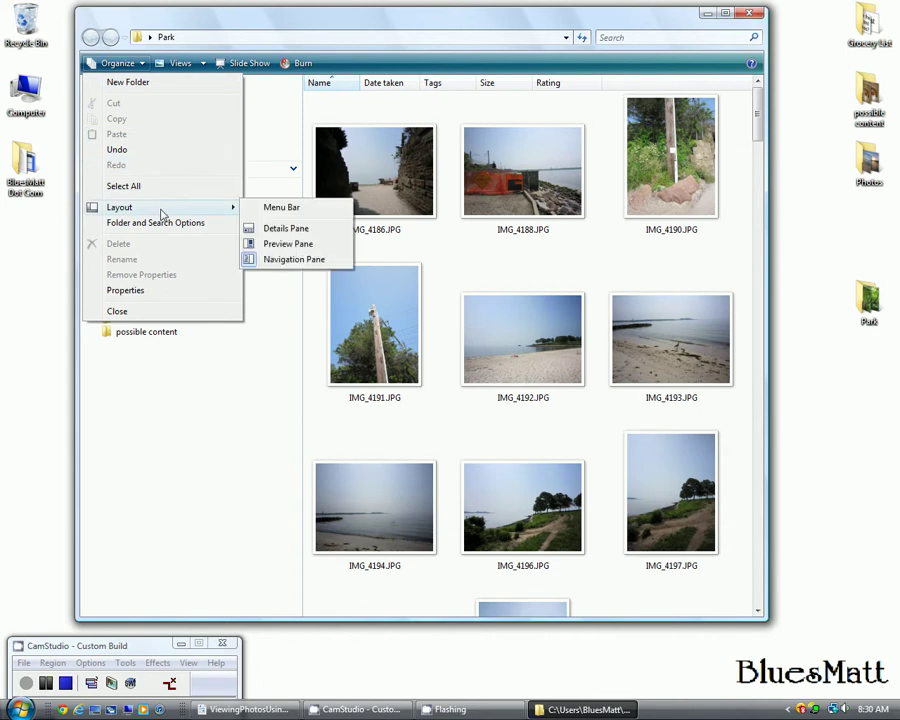
pyautogui.click(272, 262)
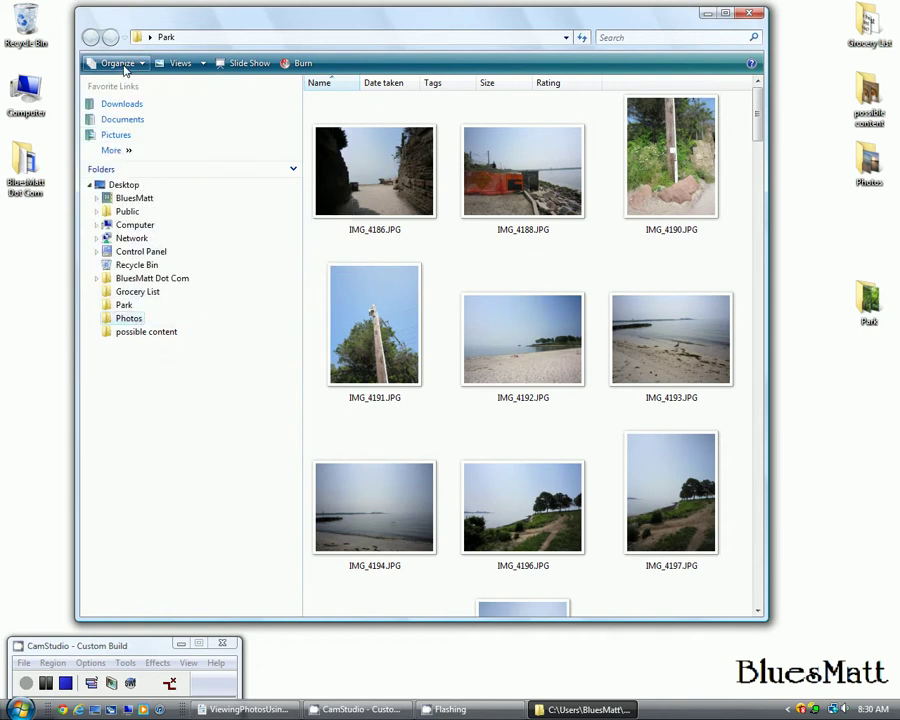
pyautogui.click(124, 66)
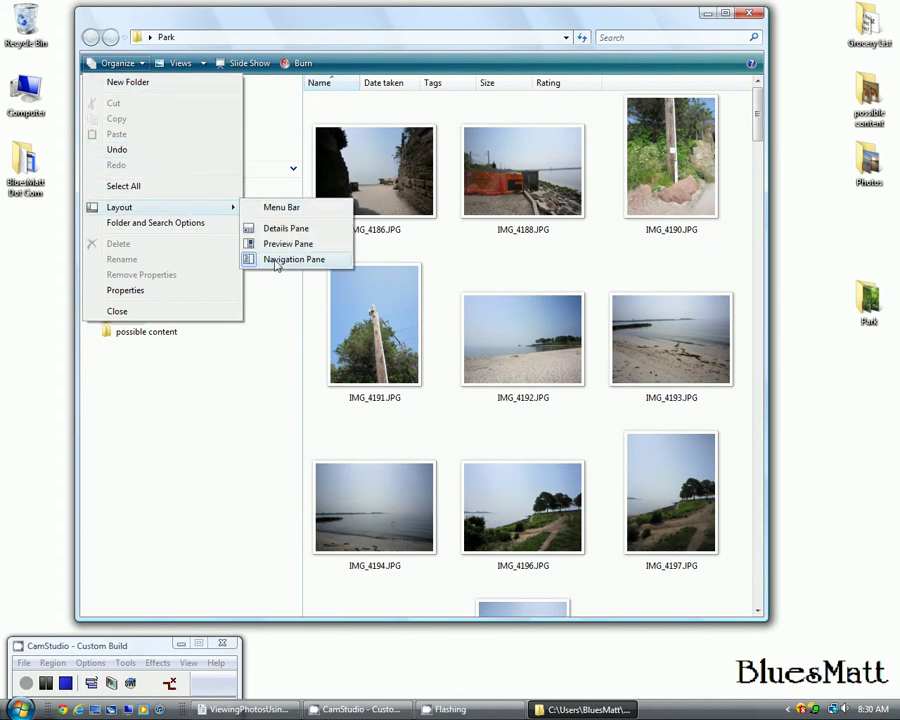
pyautogui.click(277, 260)
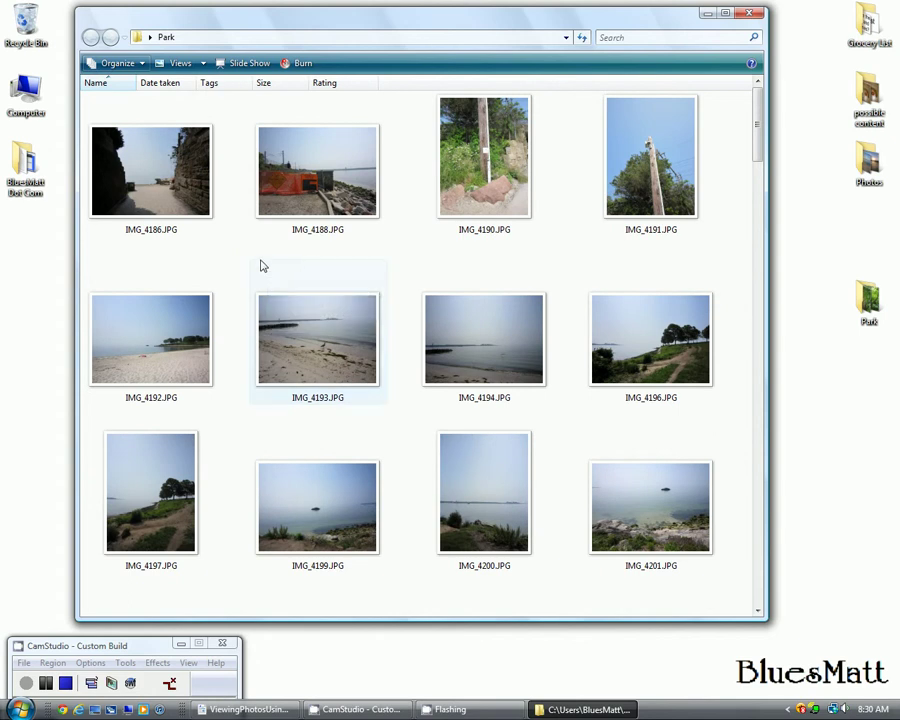
# Look through the photos in the widened file area and switch the folder view to Medium Icons.
pyautogui.scroll(-7, 223, 270)
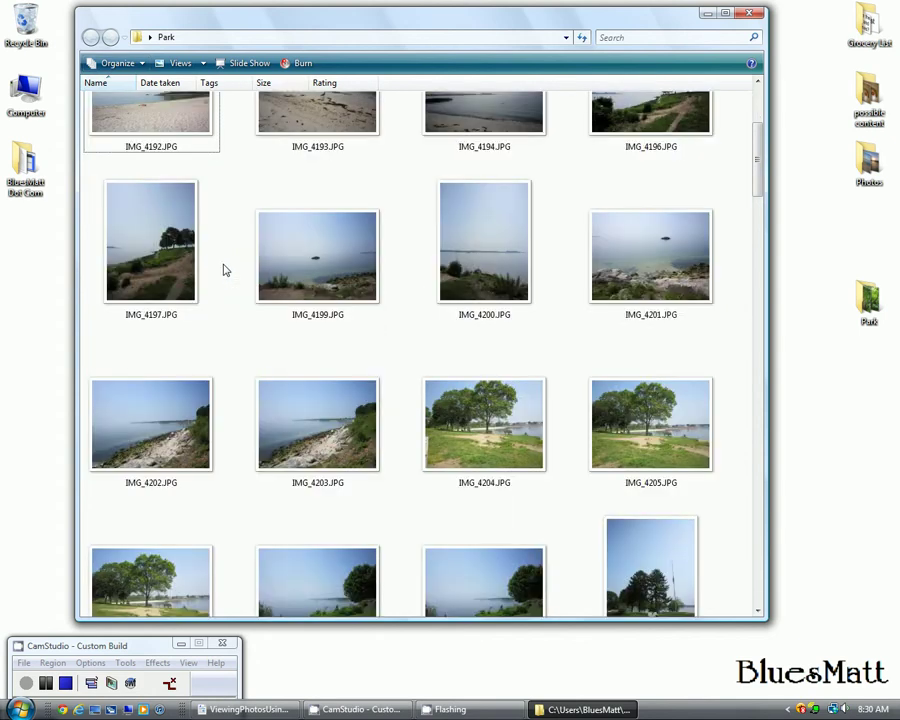
pyautogui.scroll(-5, 223, 270)
pyautogui.scroll(12, 223, 270)
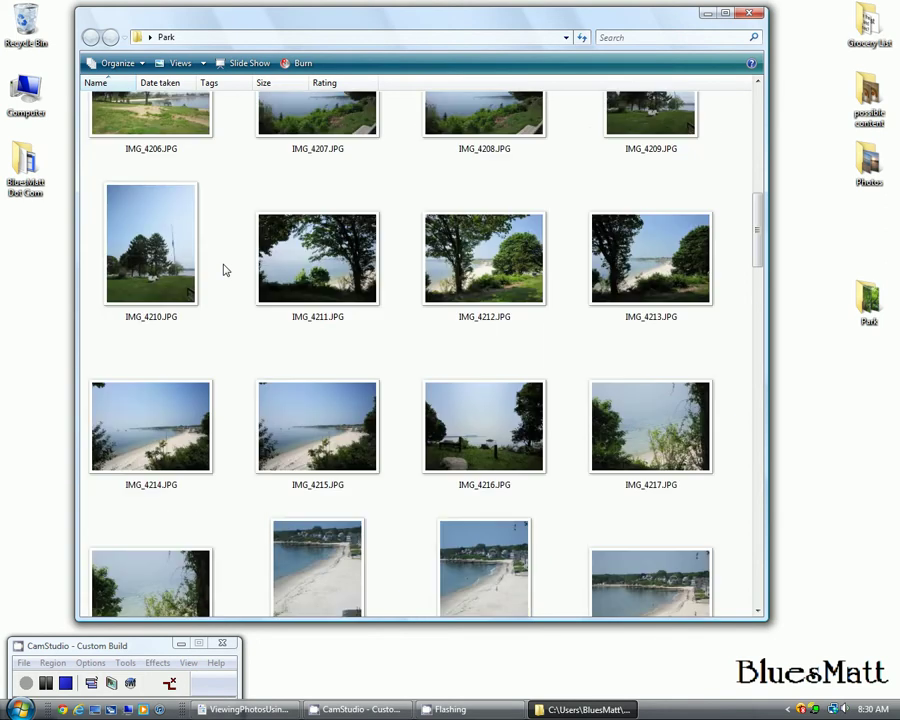
pyautogui.click(202, 64)
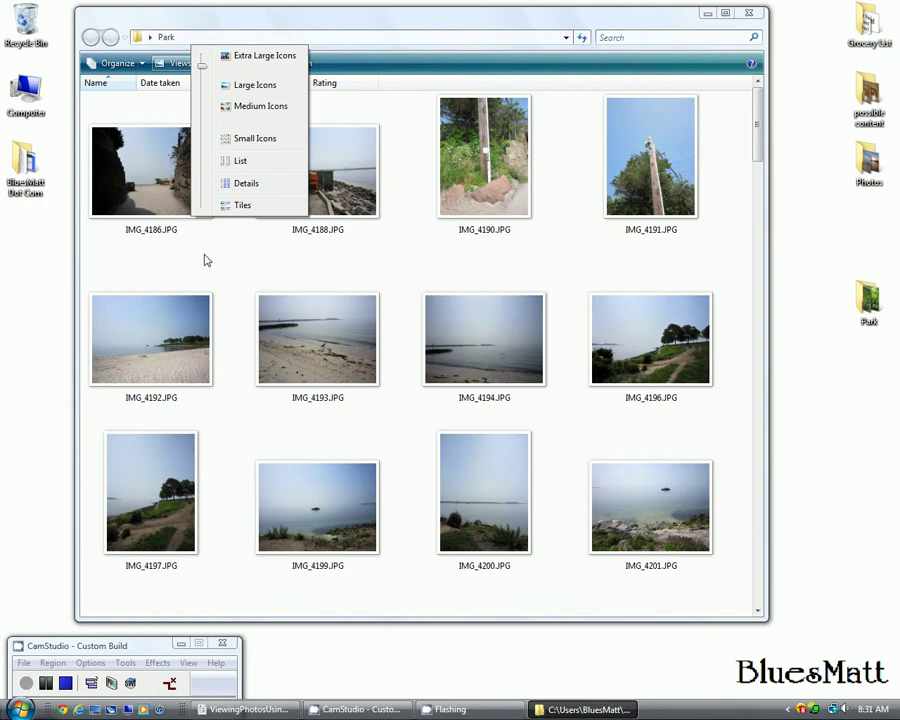
pyautogui.click(222, 228)
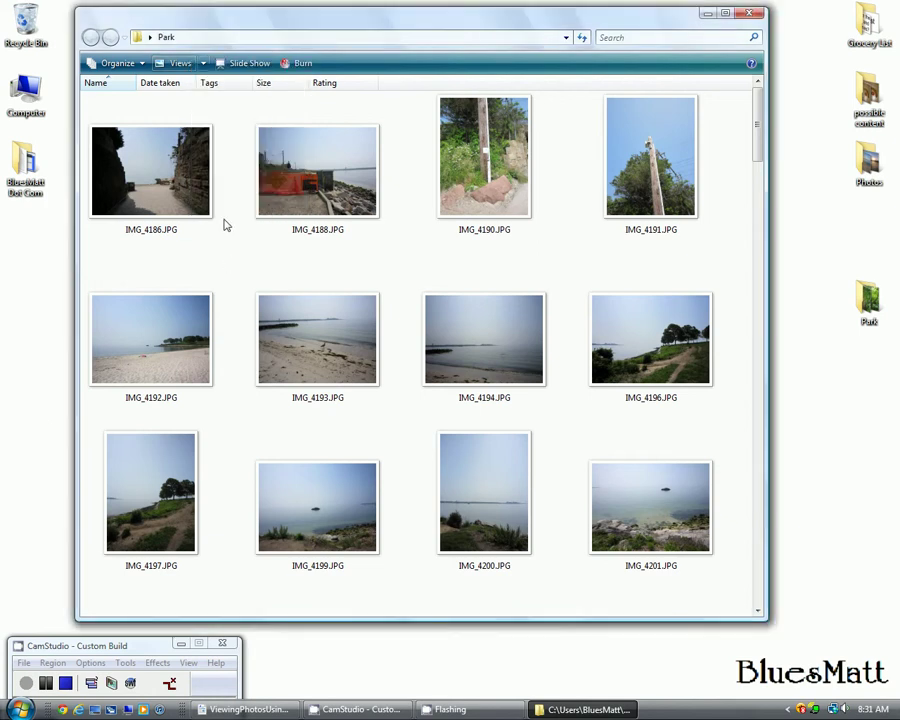
pyautogui.click(203, 64)
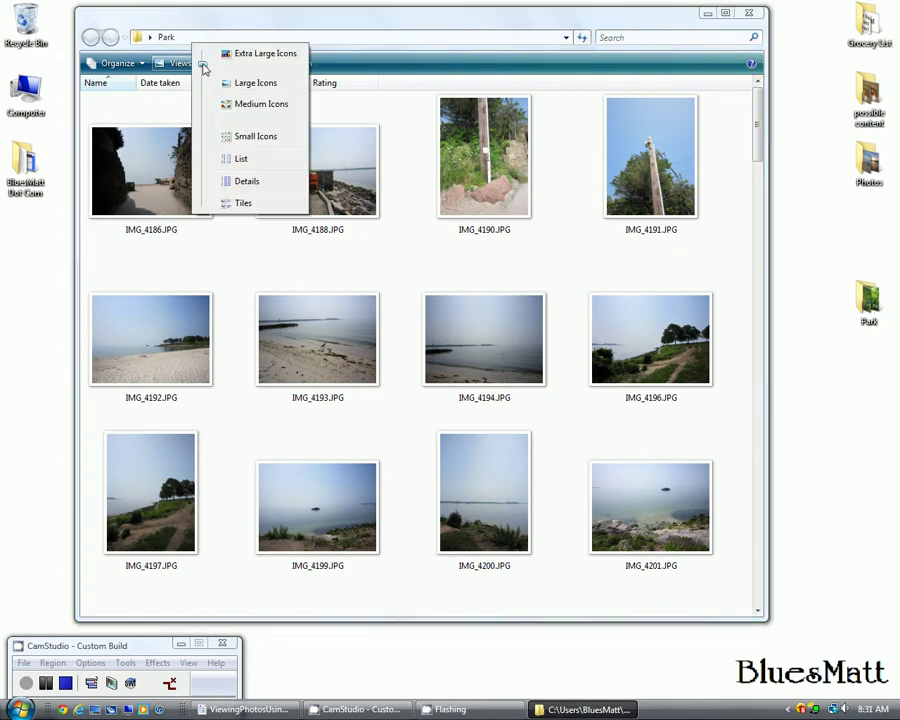
pyautogui.click(234, 104)
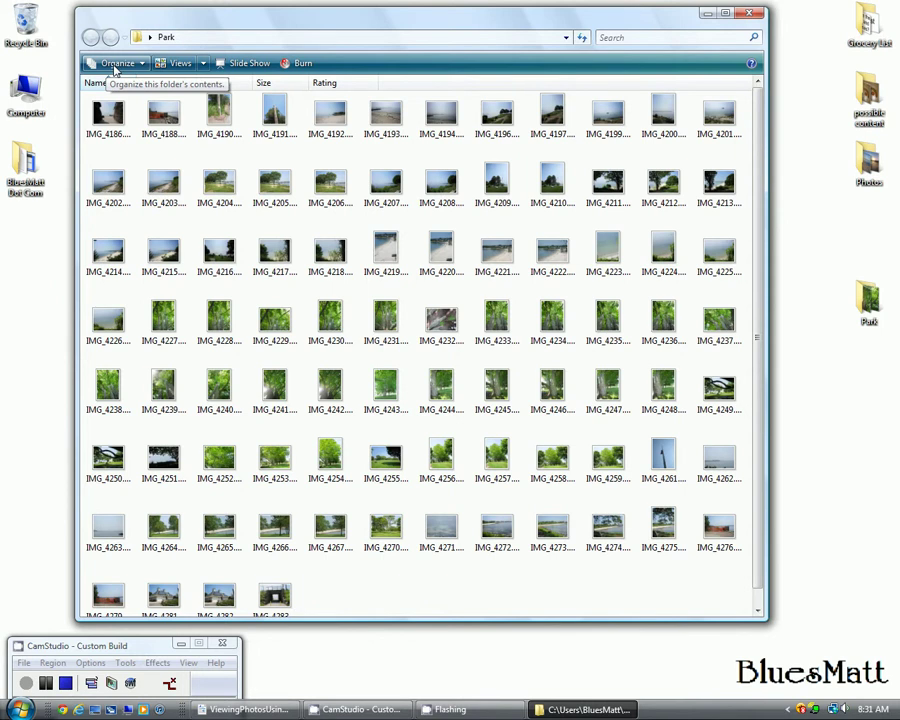
# Show the preview pane beside the photo thumbnails.
pyautogui.click(115, 64)
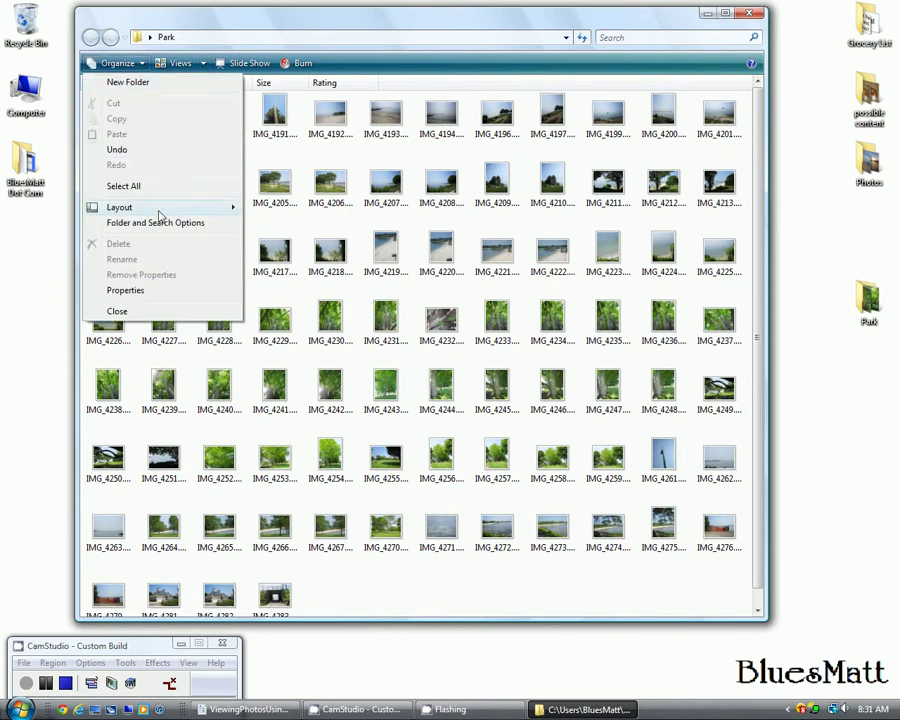
pyautogui.moveTo(160, 216)
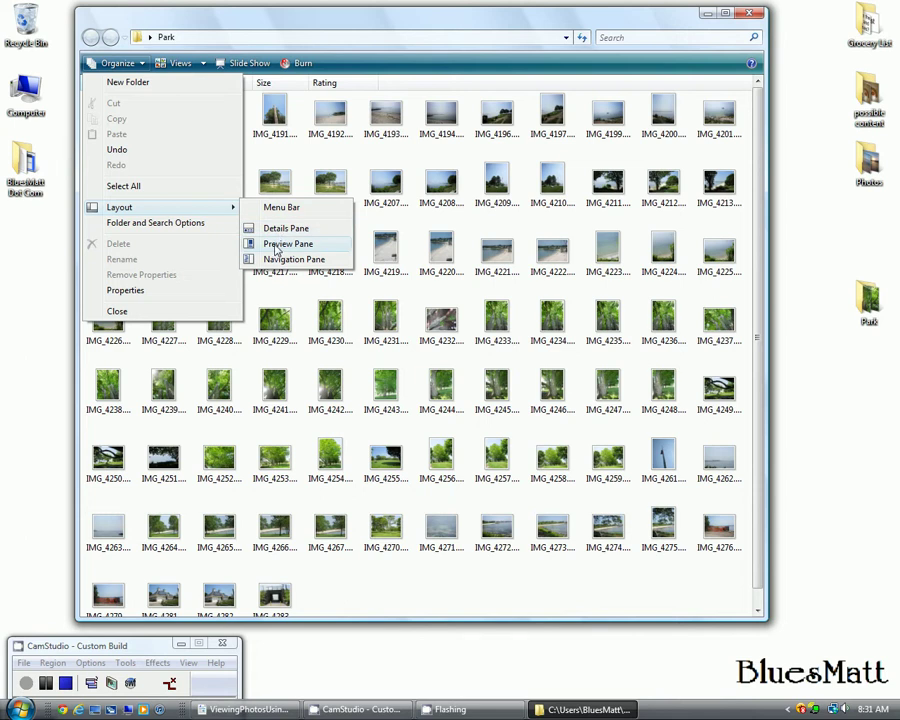
pyautogui.click(277, 249)
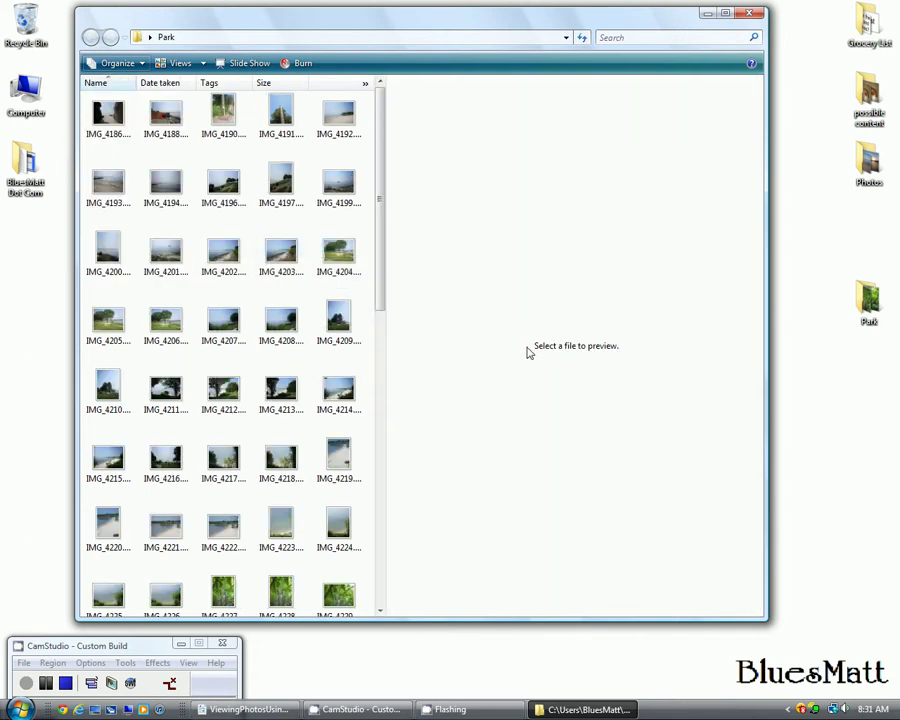
# Preview IMG_4186.JPG and widen the Park folder window, shifting it on the desktop to enlarge the preview.
pyautogui.click(108, 115)
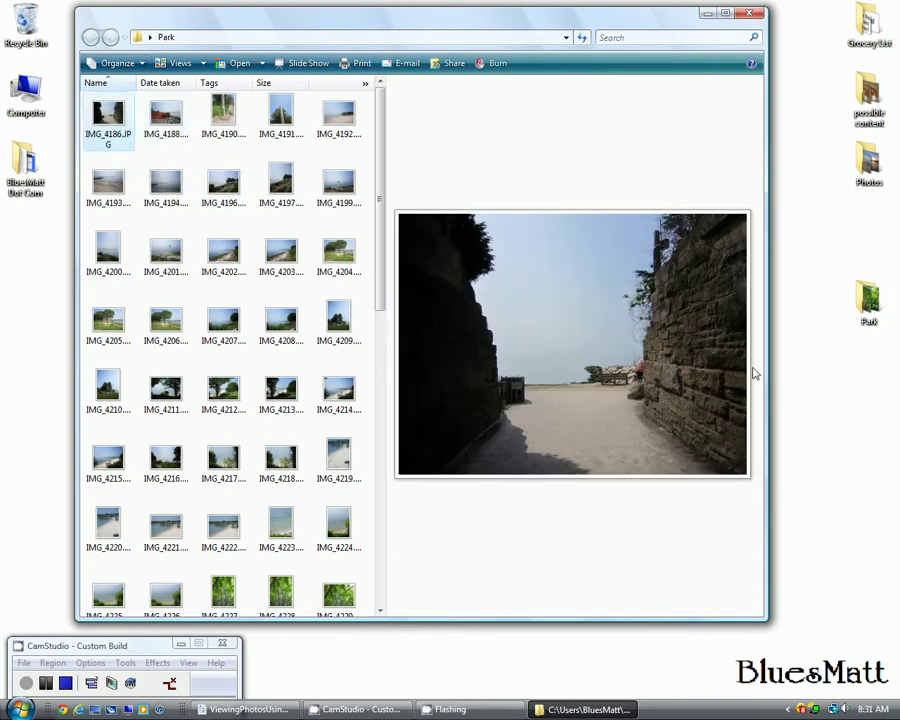
pyautogui.moveTo(765, 364); pyautogui.dragTo(883, 362)
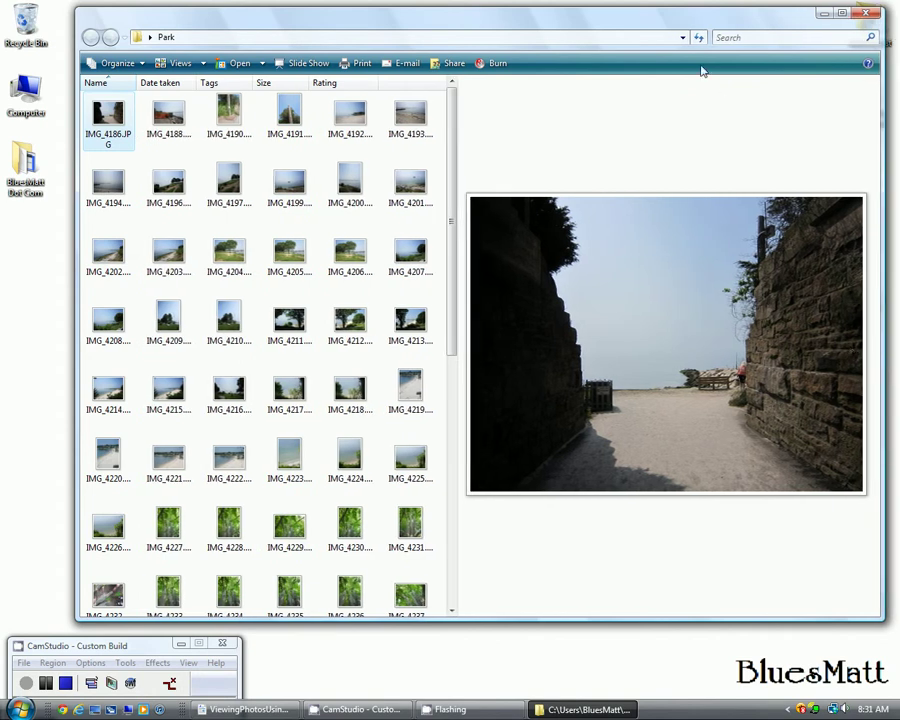
pyautogui.moveTo(677, 20); pyautogui.dragTo(629, 21)
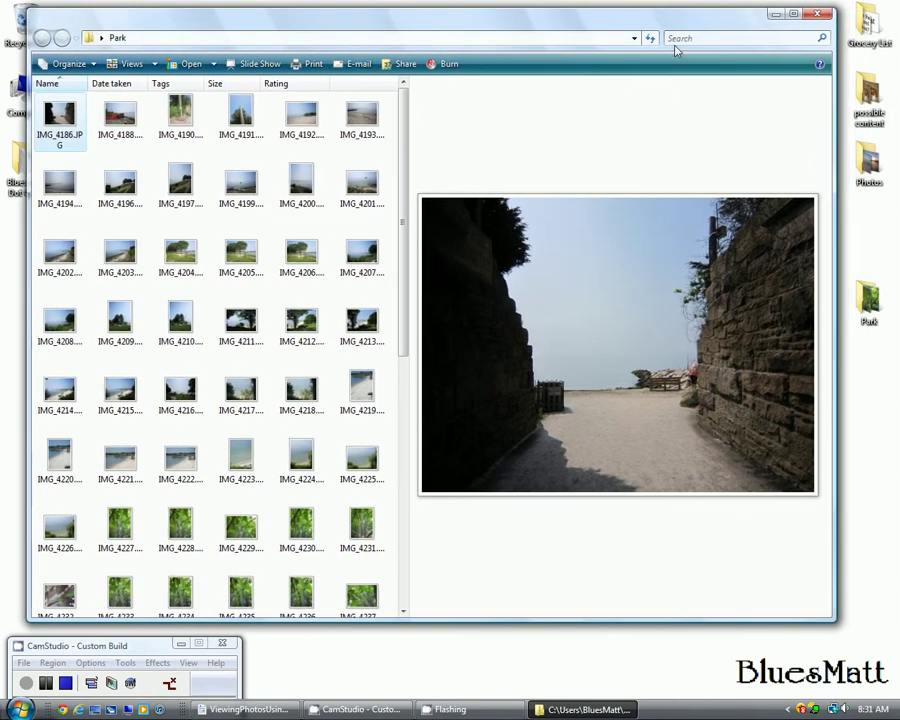
pyautogui.moveTo(837, 284); pyautogui.dragTo(870, 284)
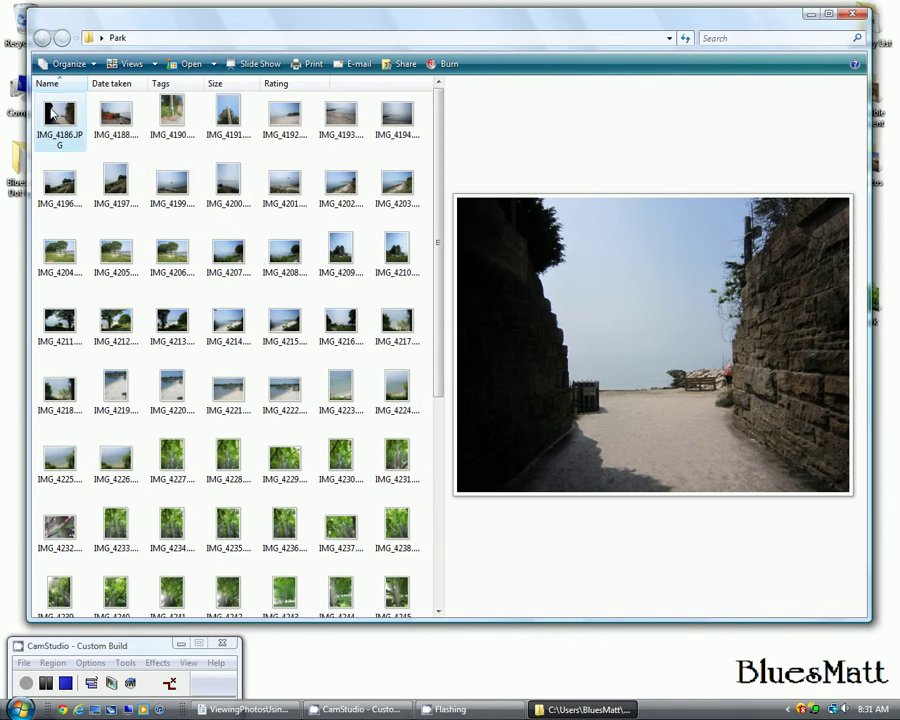
# Preview IMG_4188, IMG_4190, IMG_4206, IMG_4221 and IMG_4229 one after another.
pyautogui.moveTo(68, 115)
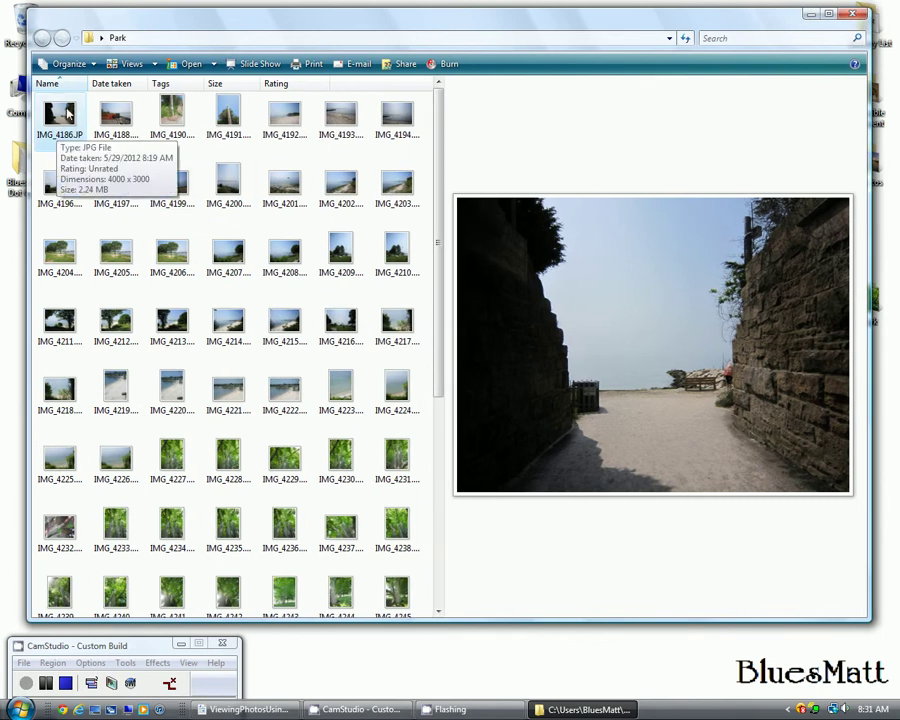
pyautogui.click(136, 120)
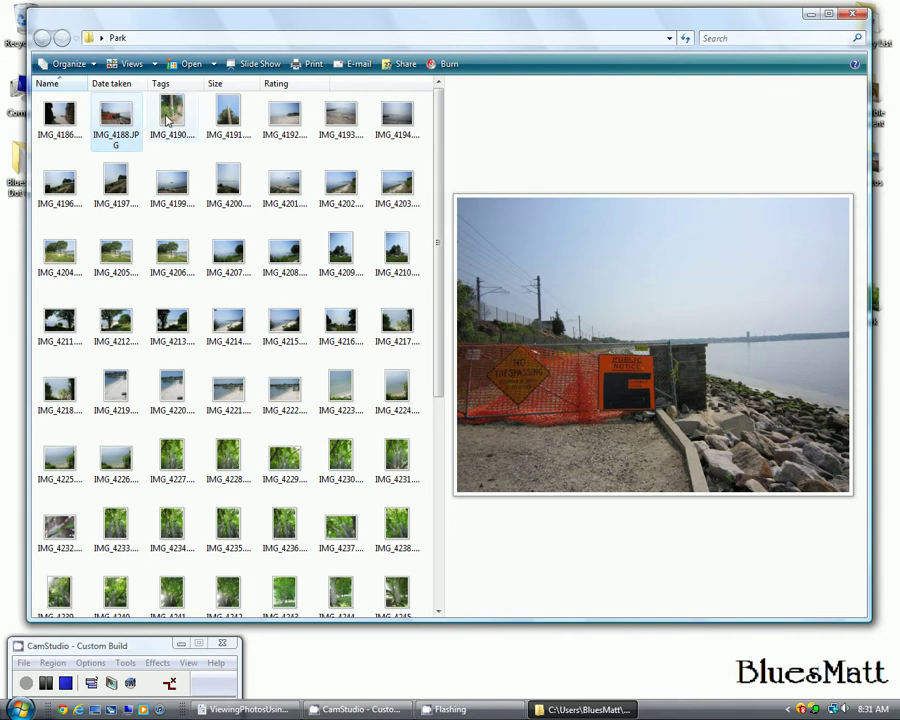
pyautogui.click(167, 118)
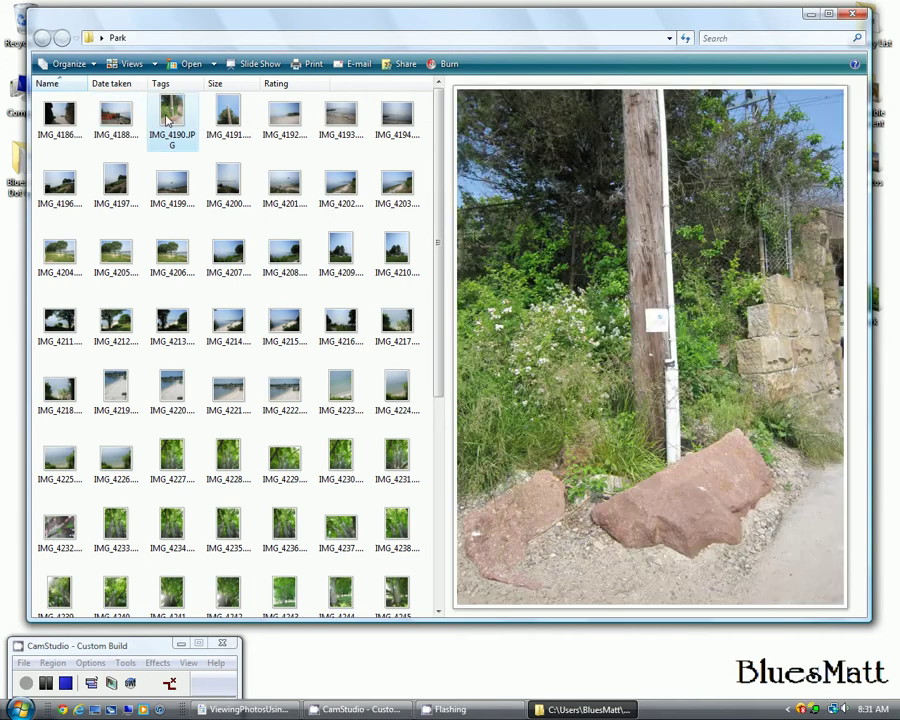
pyautogui.click(172, 254)
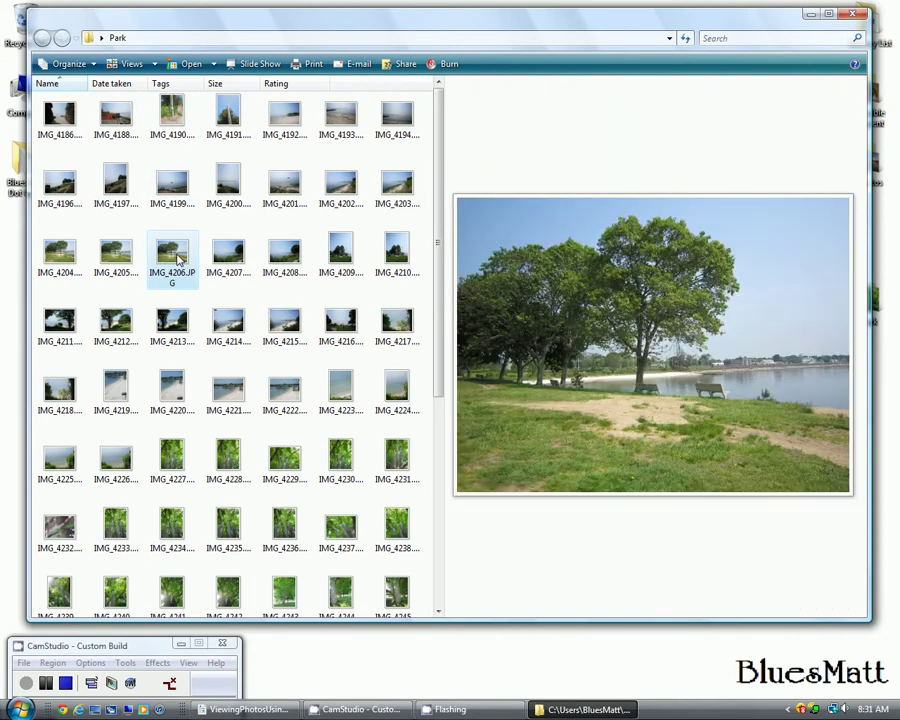
pyautogui.click(239, 399)
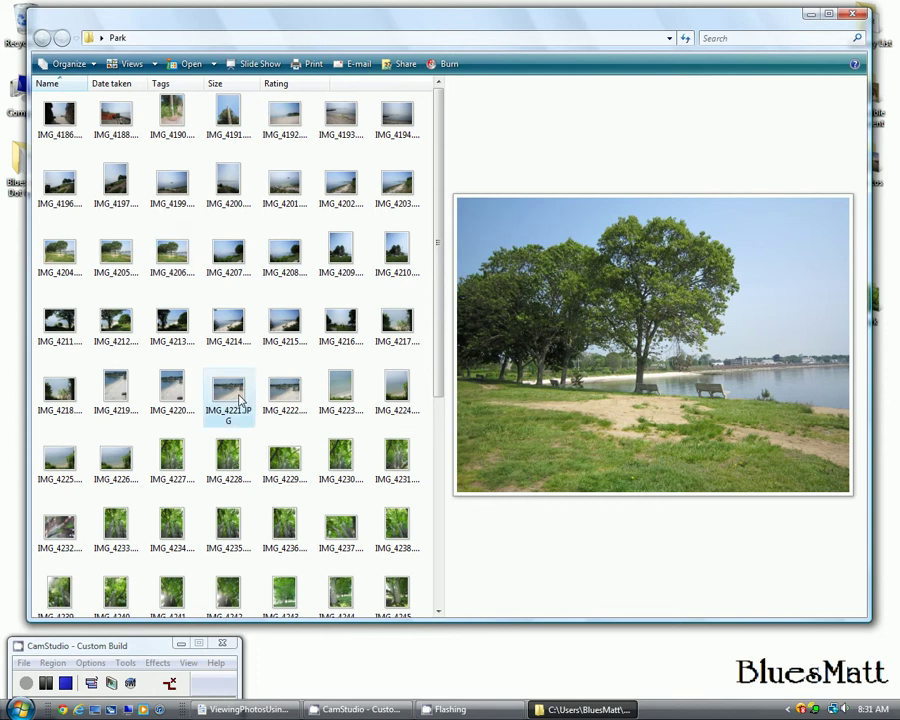
pyautogui.click(284, 459)
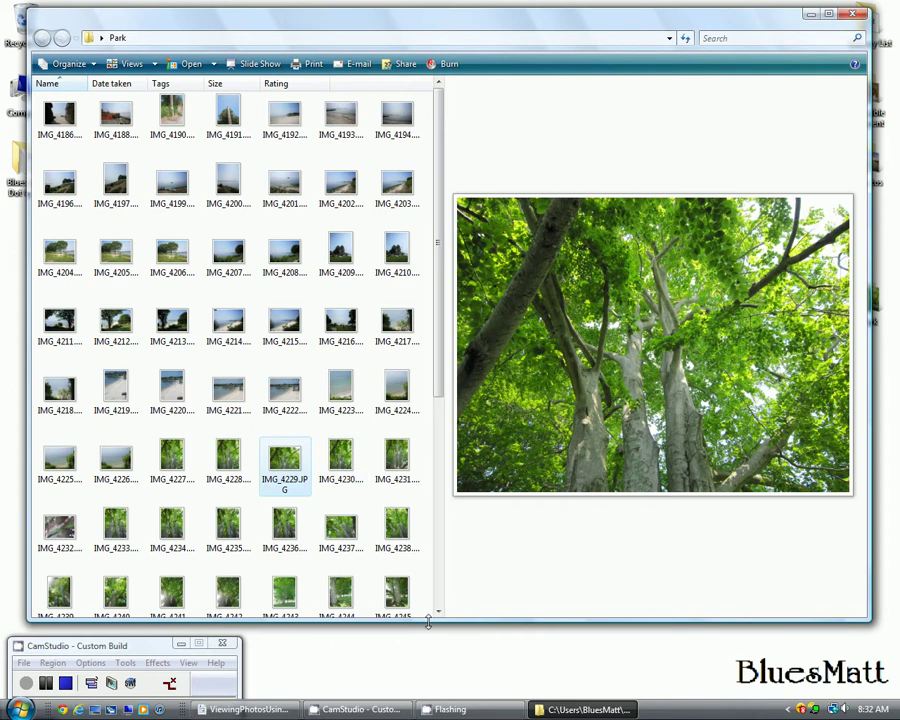
# Show the details pane in the Park folder window and make the window taller to fit it.
pyautogui.moveTo(428, 622); pyautogui.dragTo(428, 515)
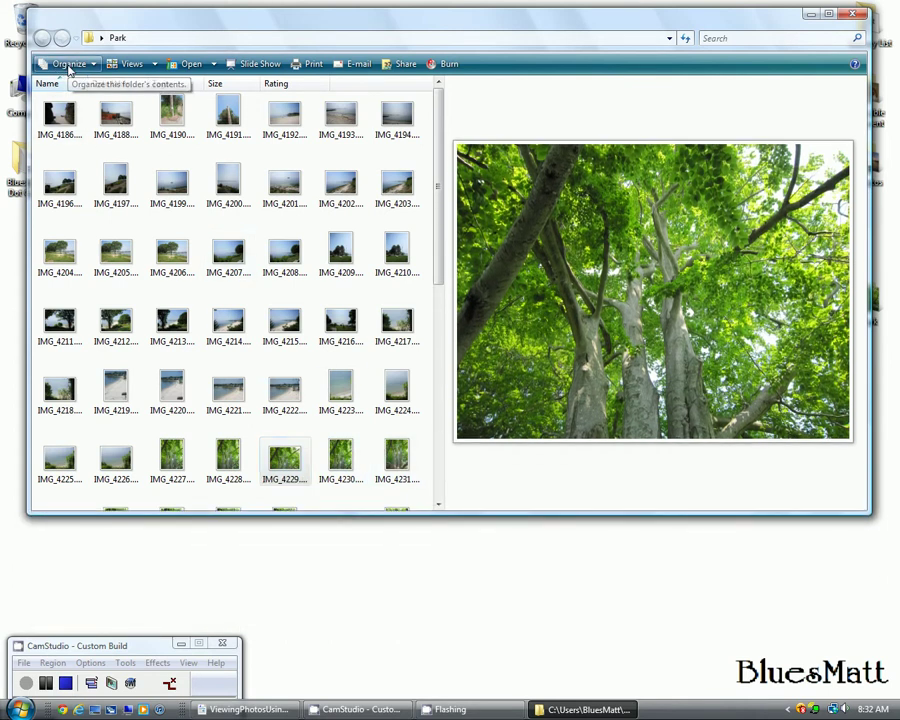
pyautogui.click(68, 64)
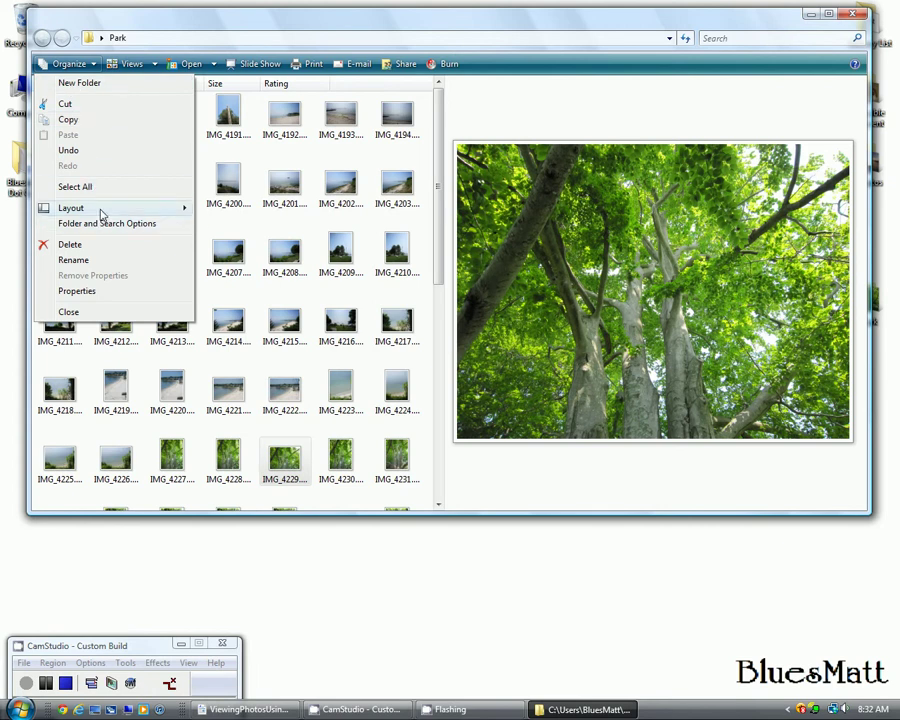
pyautogui.moveTo(150, 208)
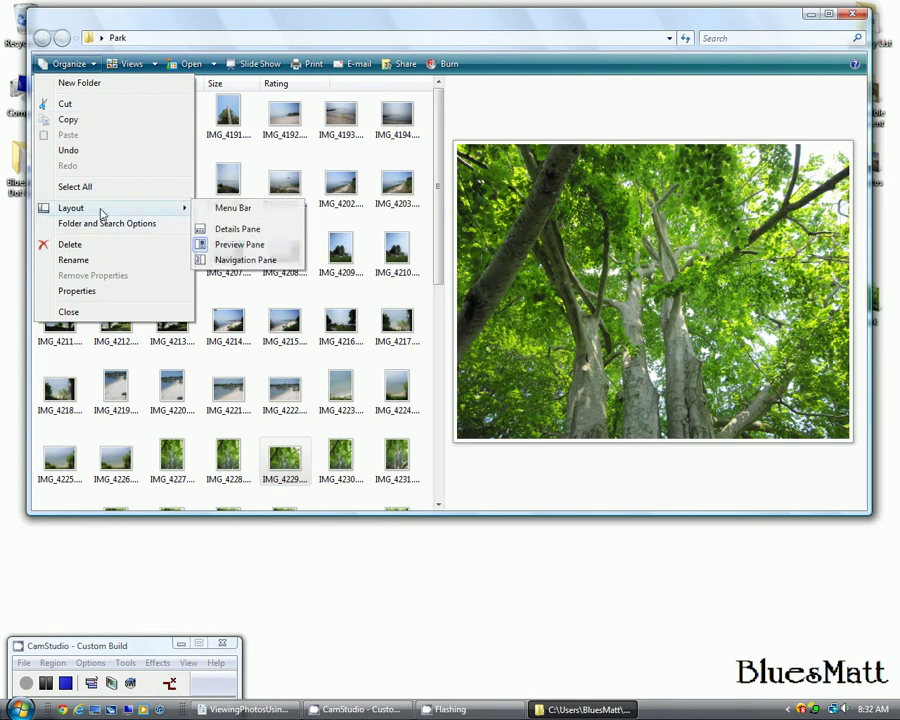
pyautogui.click(237, 233)
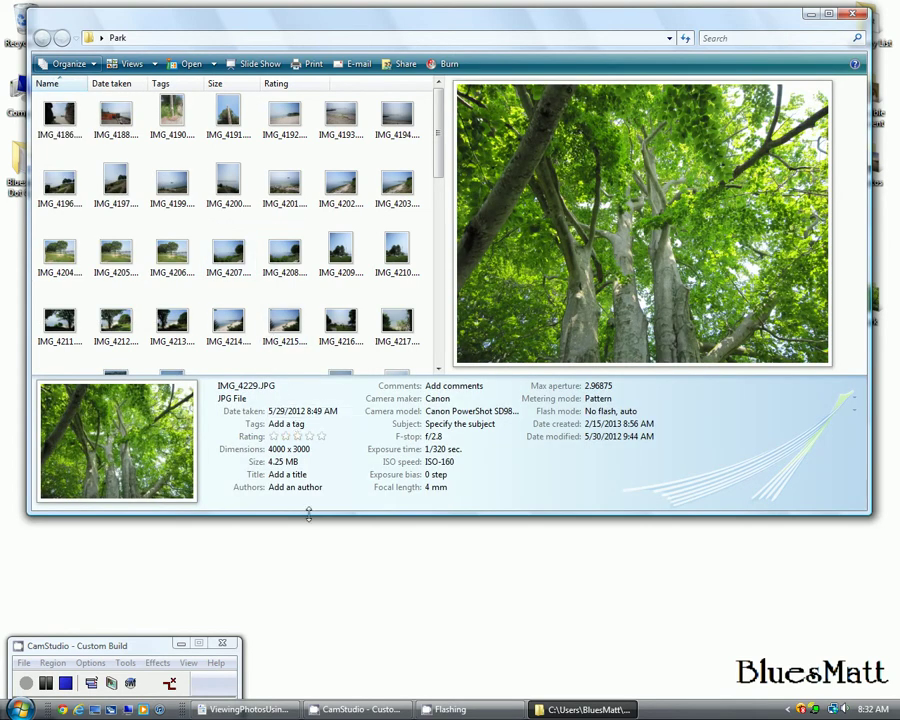
pyautogui.moveTo(310, 513); pyautogui.dragTo(262, 666)
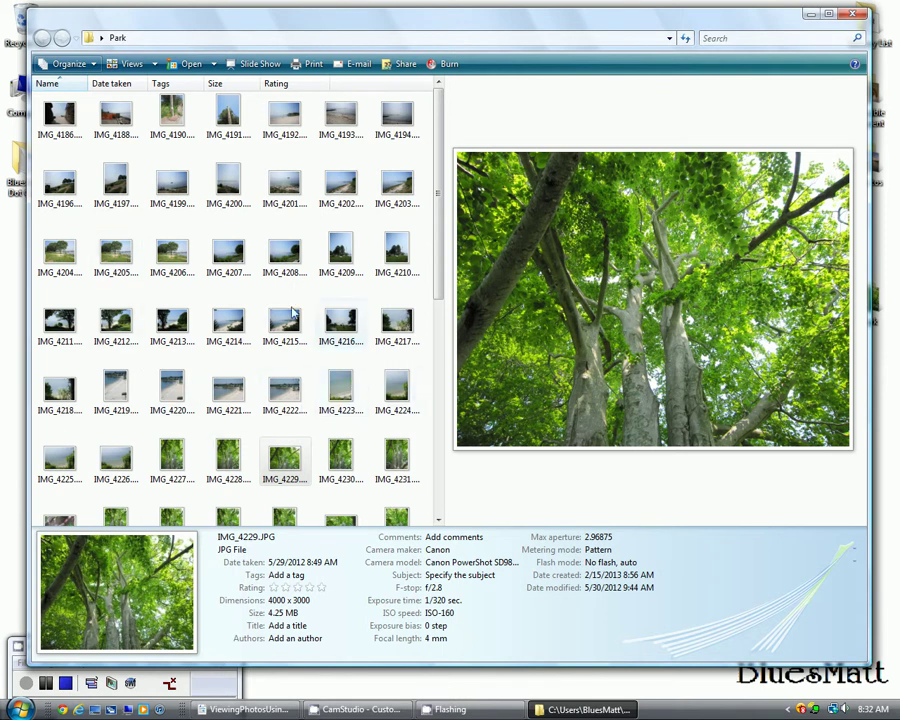
# Examine the previews and file details of several photos, including IMG_4206, IMG_4216, IMG_4217, IMG_4223, IMG_4215, IMG_4214 and IMG_4190.
pyautogui.click(171, 257)
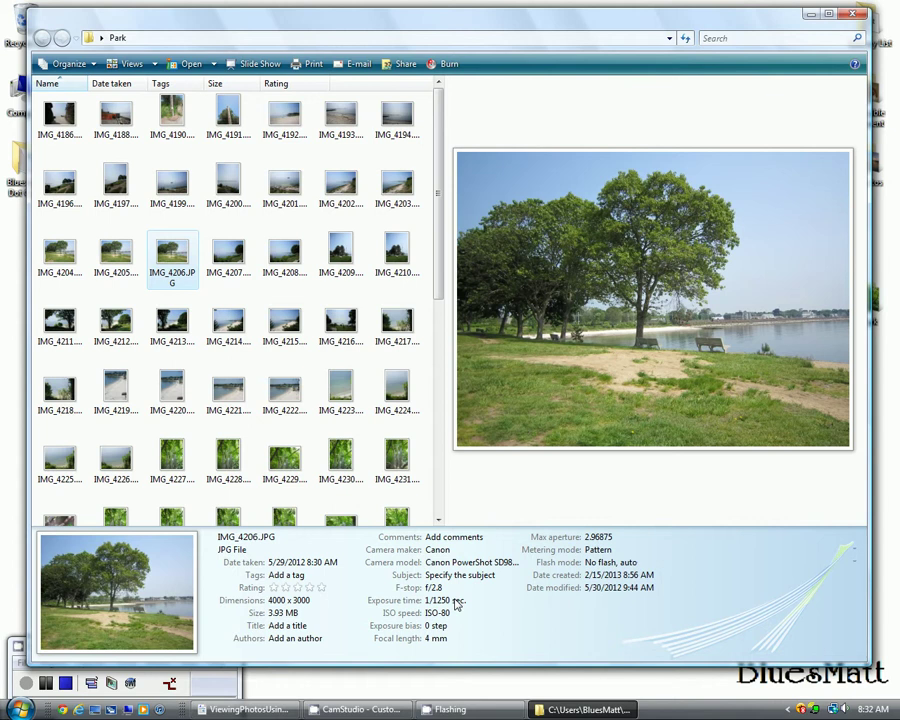
pyautogui.click(342, 322)
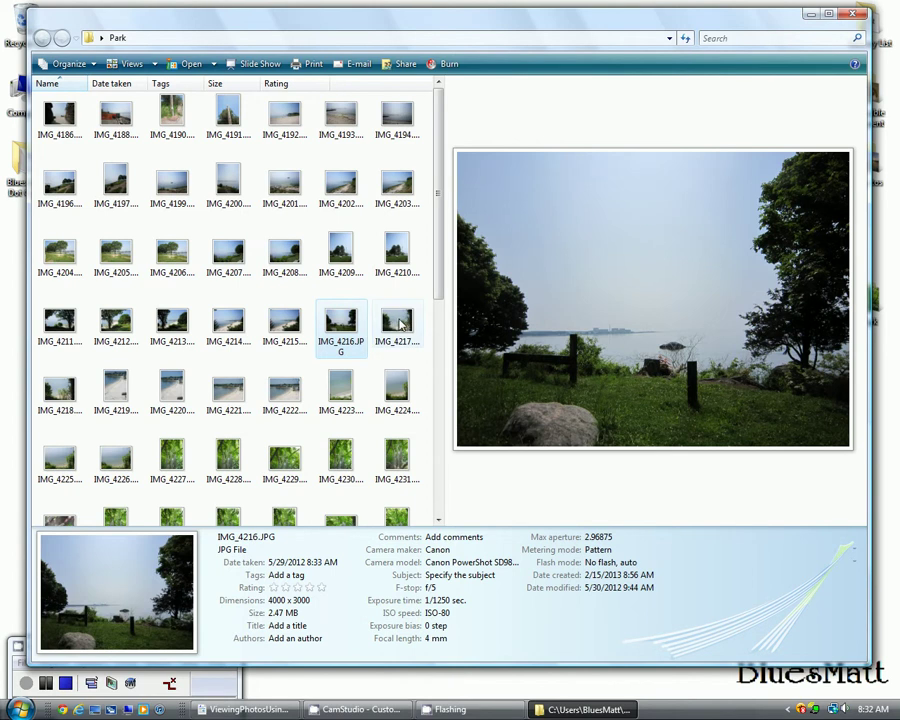
pyautogui.click(398, 322)
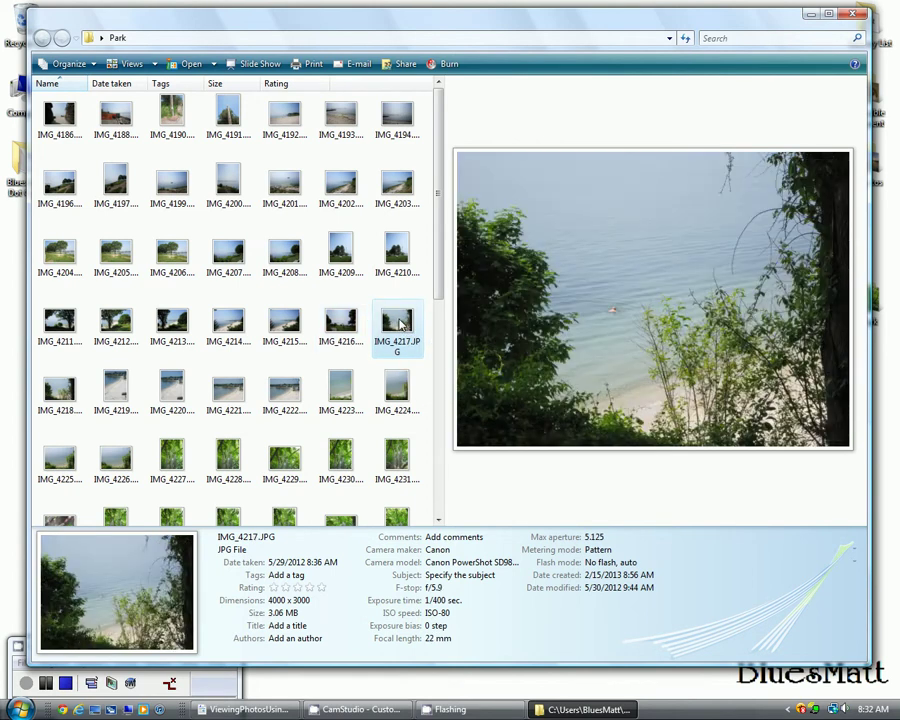
pyautogui.click(398, 385)
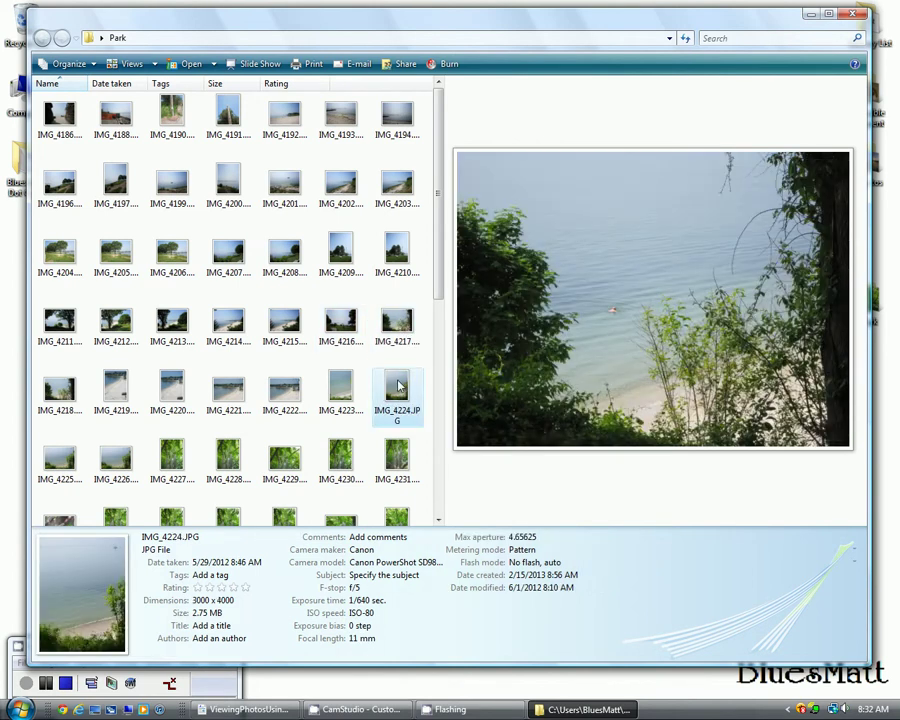
pyautogui.click(345, 393)
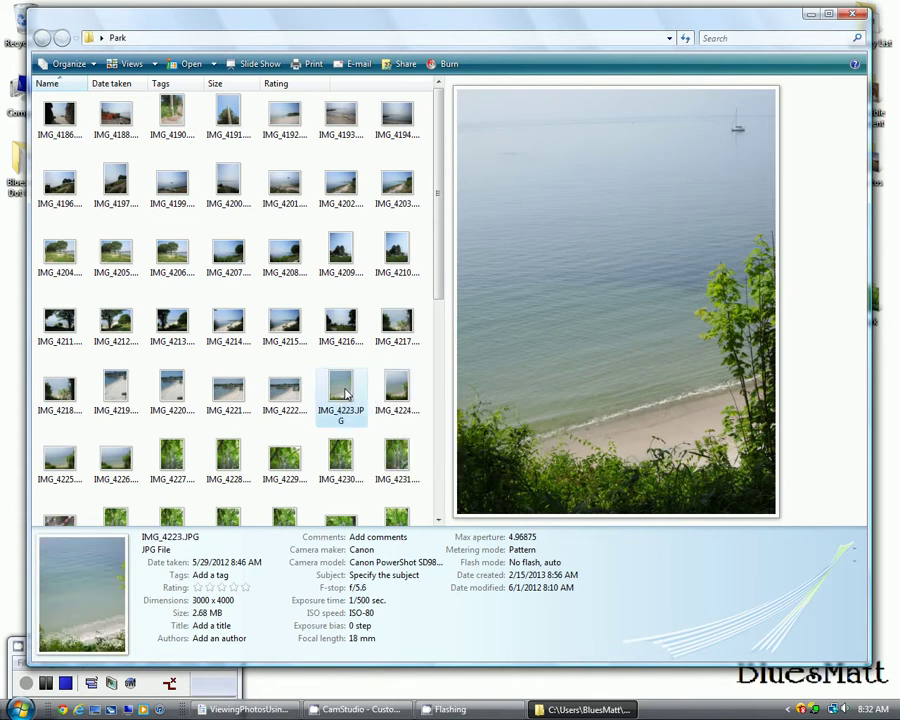
pyautogui.click(286, 326)
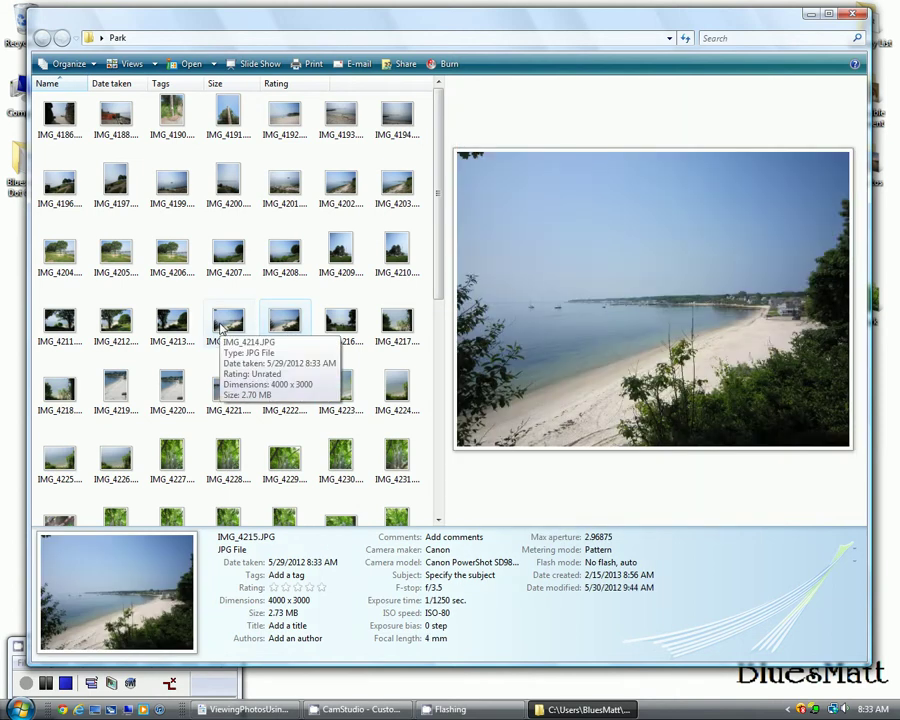
pyautogui.click(222, 325)
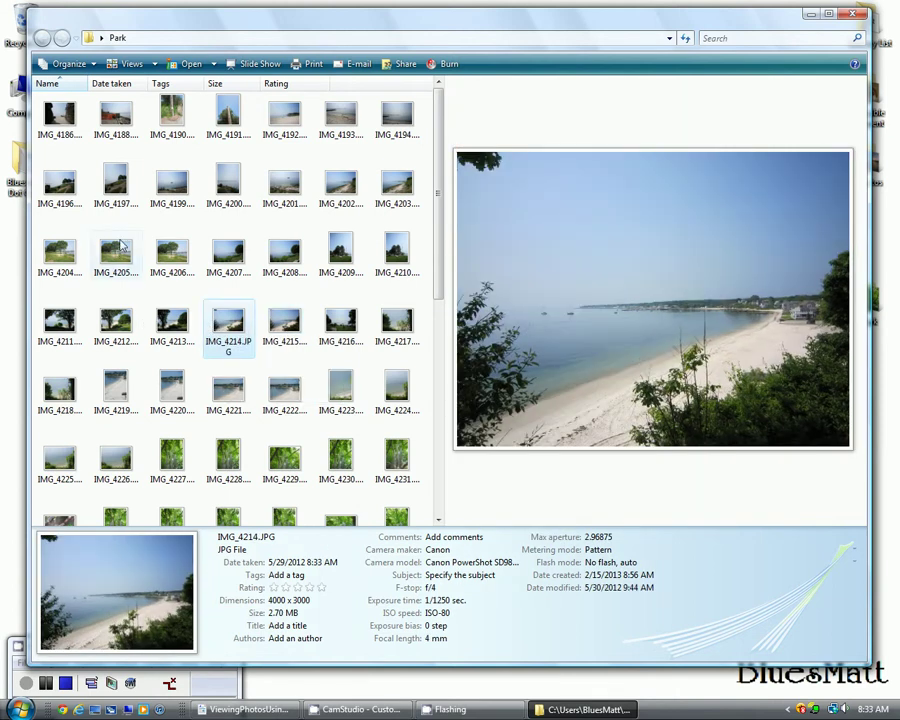
pyautogui.click(178, 123)
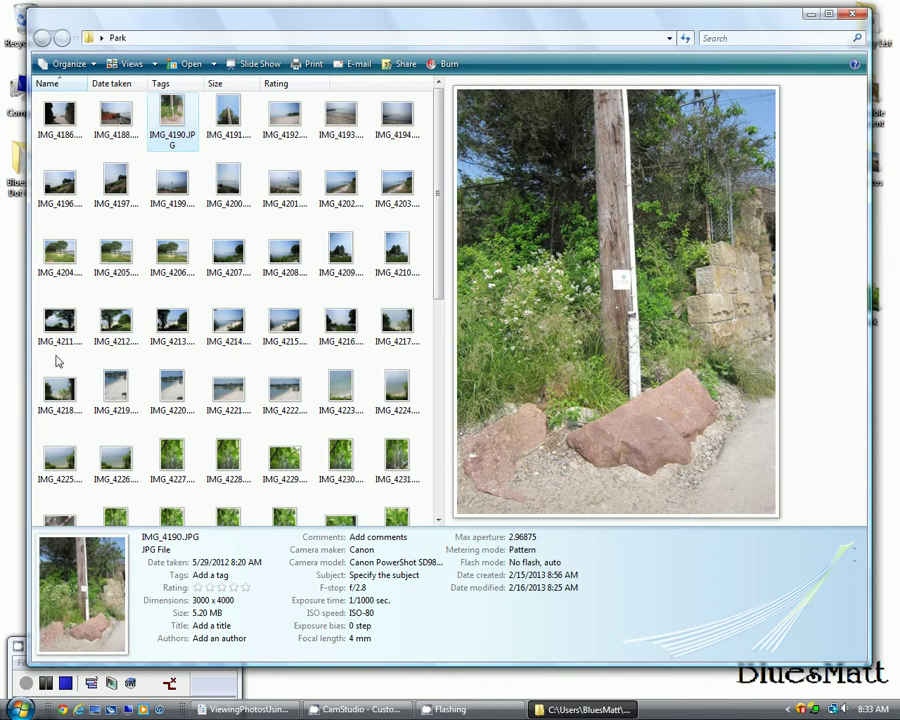
# Step the selection through neighbouring photos and rows, from IMG_4190 back to IMG_4186 and on to IMG_4243, checking each preview.
pyautogui.press('Left')
pyautogui.press('Left')
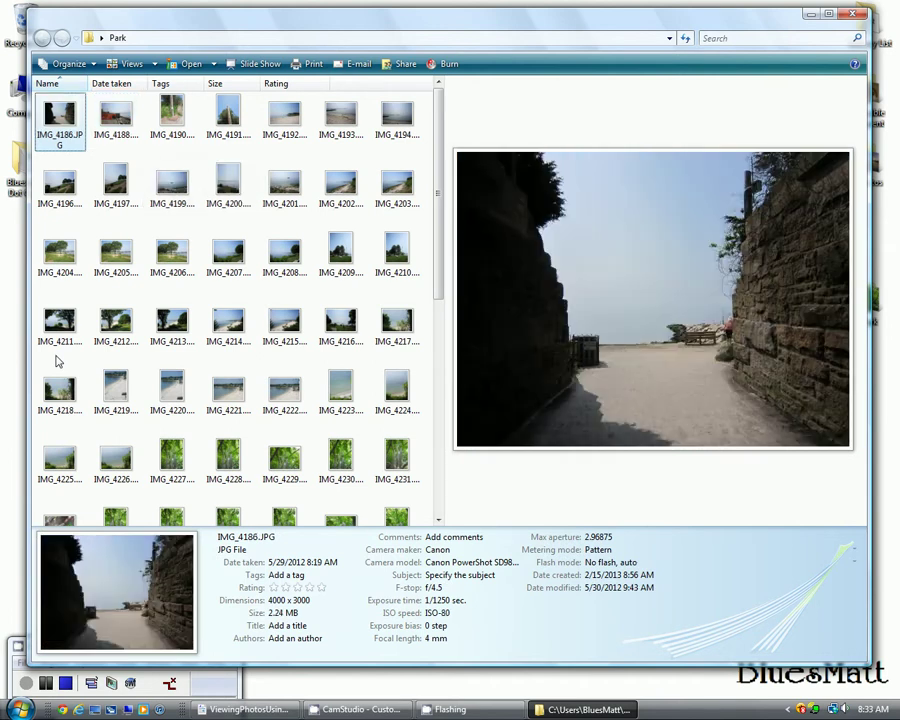
pyautogui.press('Down')
pyautogui.press('Down')
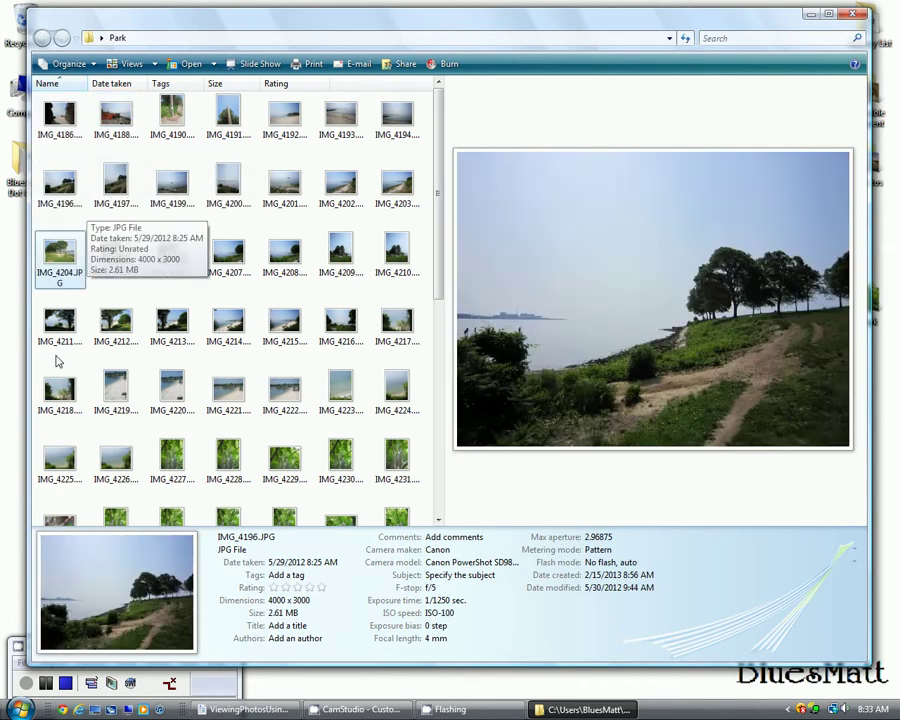
pyautogui.press('Down')
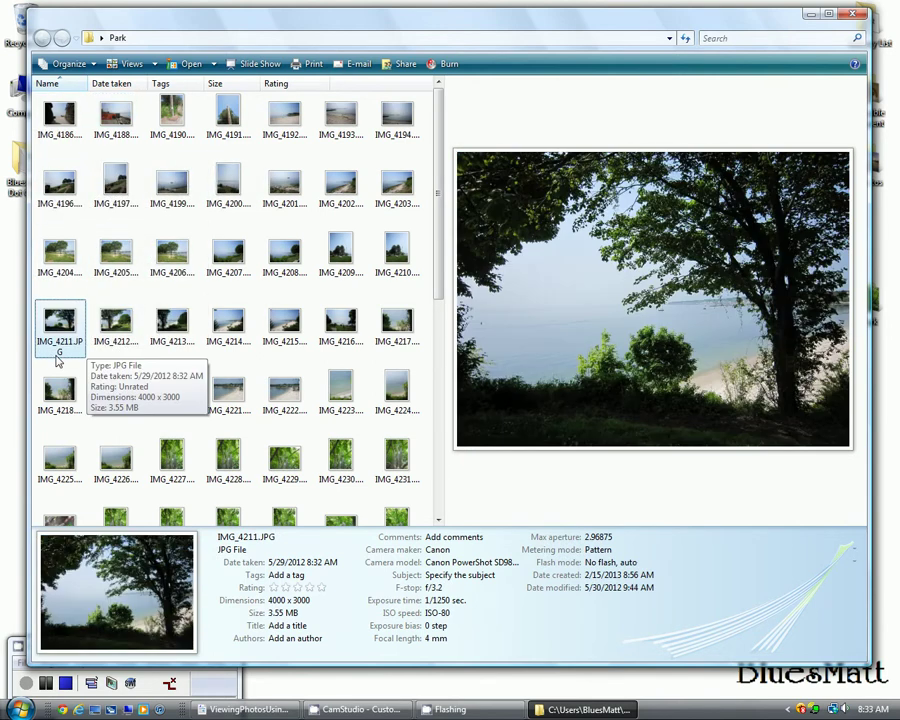
pyautogui.press('Right')
pyautogui.press('Right')
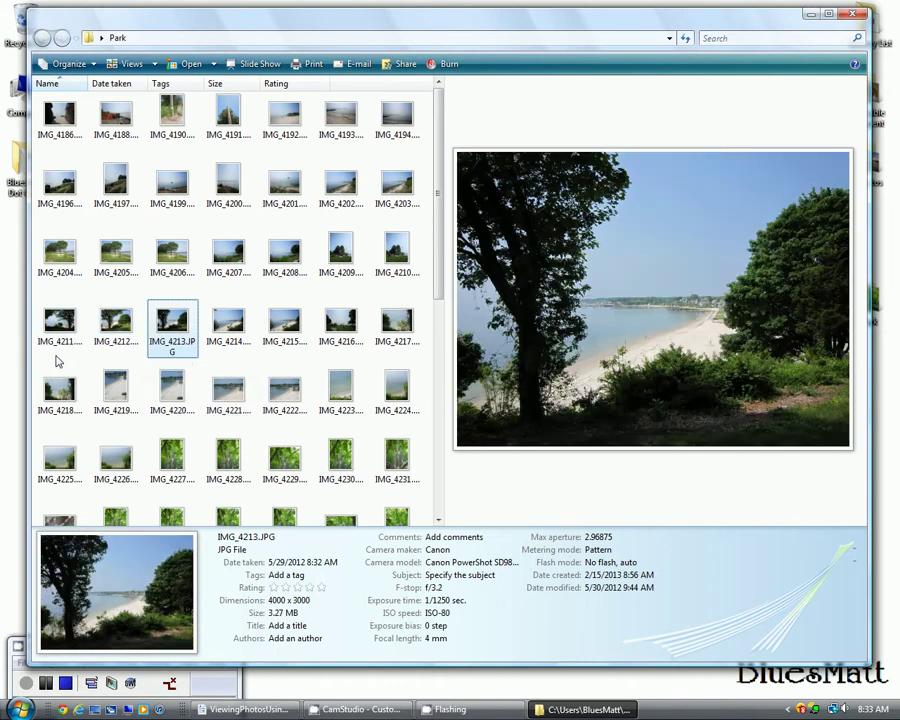
pyautogui.press('Right')
pyautogui.press('Right')
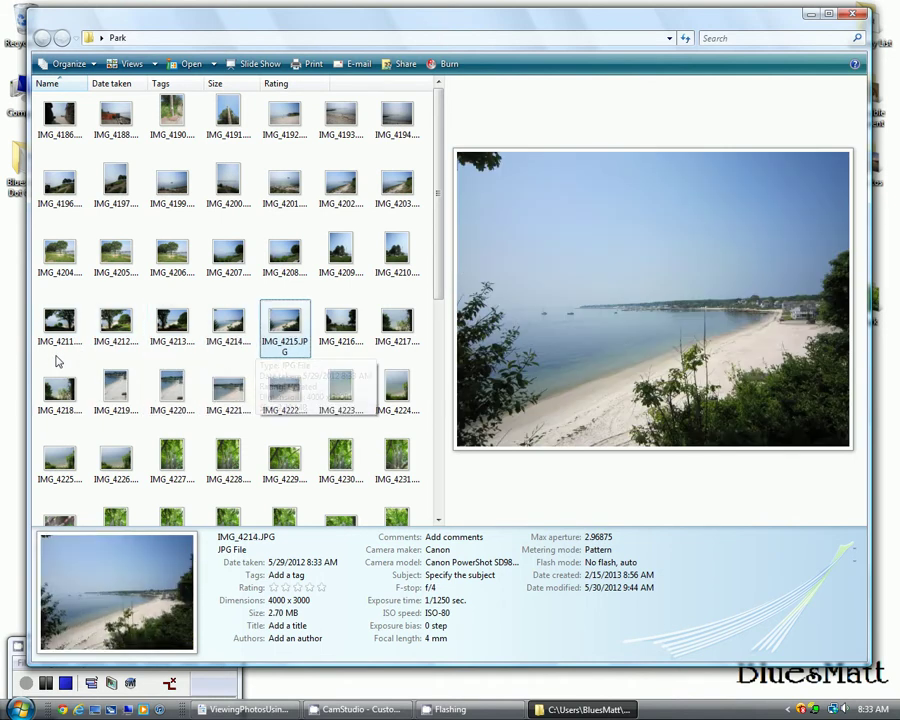
pyautogui.press('Down')
pyautogui.press('Down')
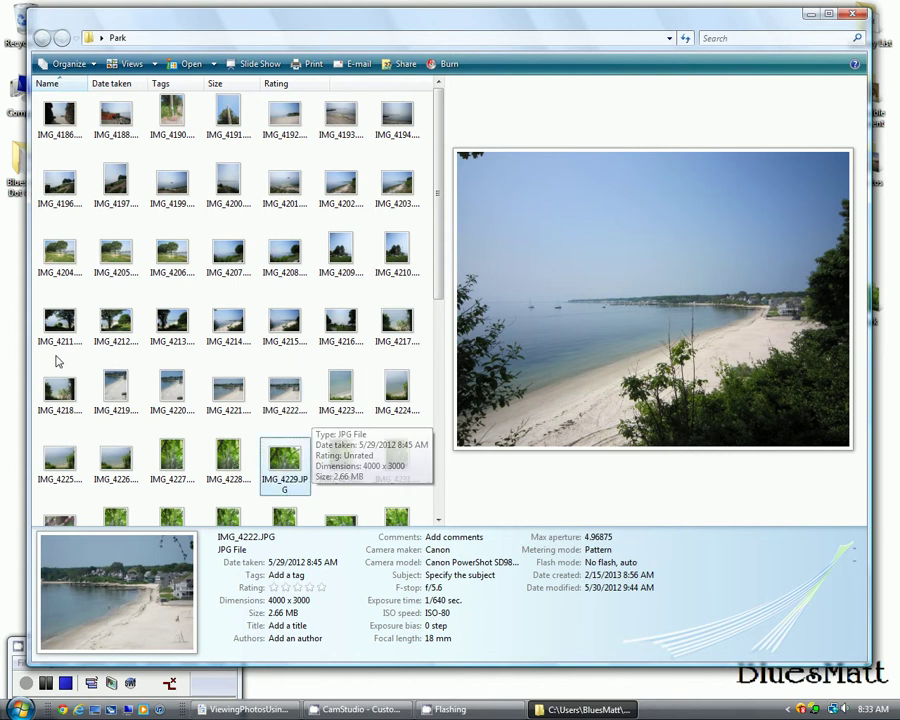
pyautogui.press('Down')
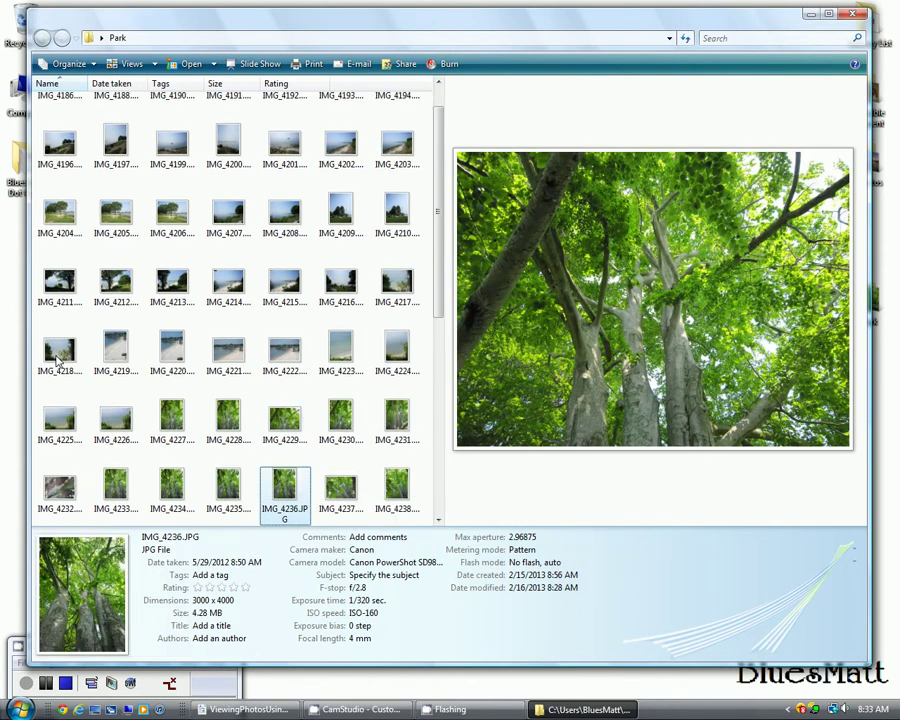
pyautogui.press('Down')
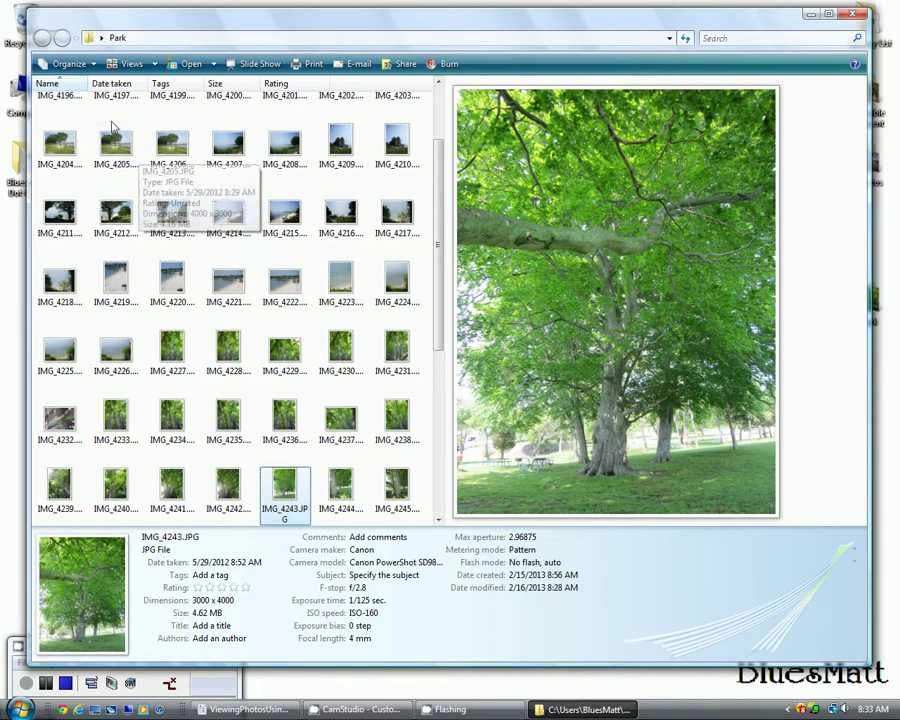
# Show the navigation pane again alongside the details and preview panes.
pyautogui.click(60, 64)
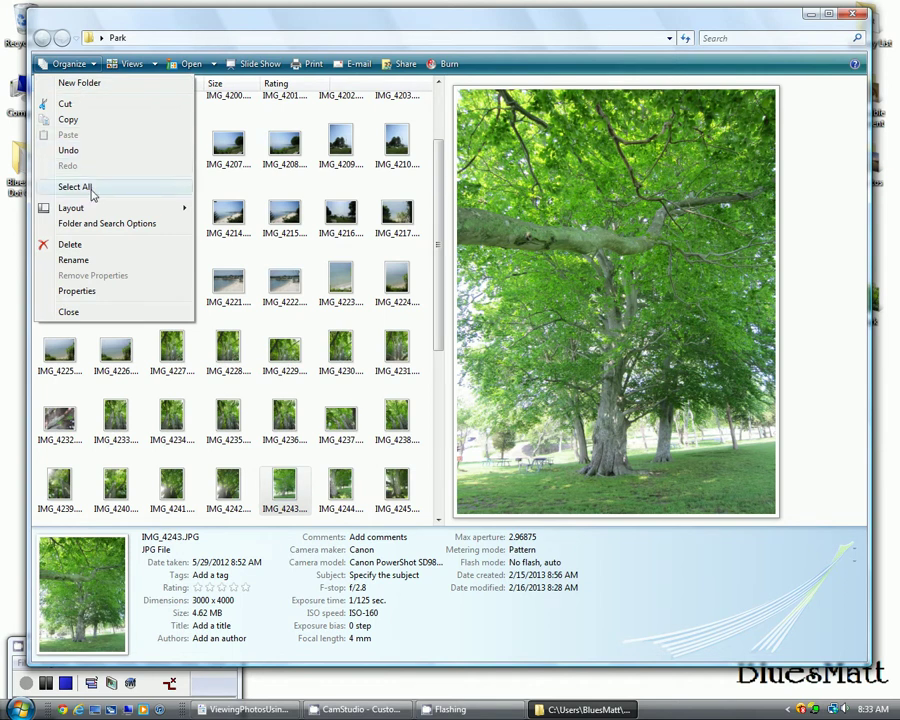
pyautogui.moveTo(64, 208)
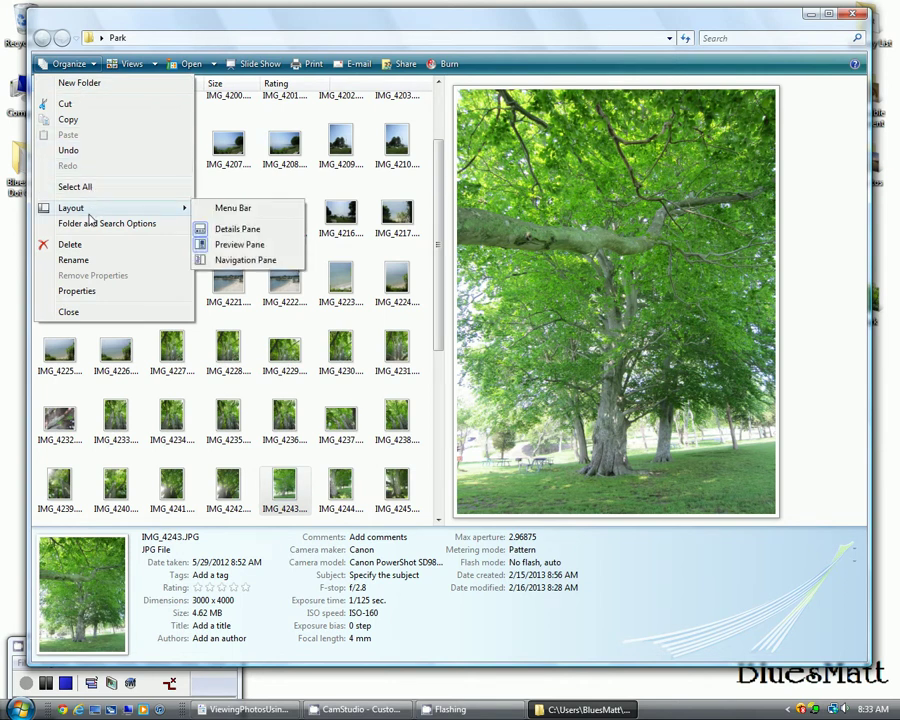
pyautogui.click(223, 261)
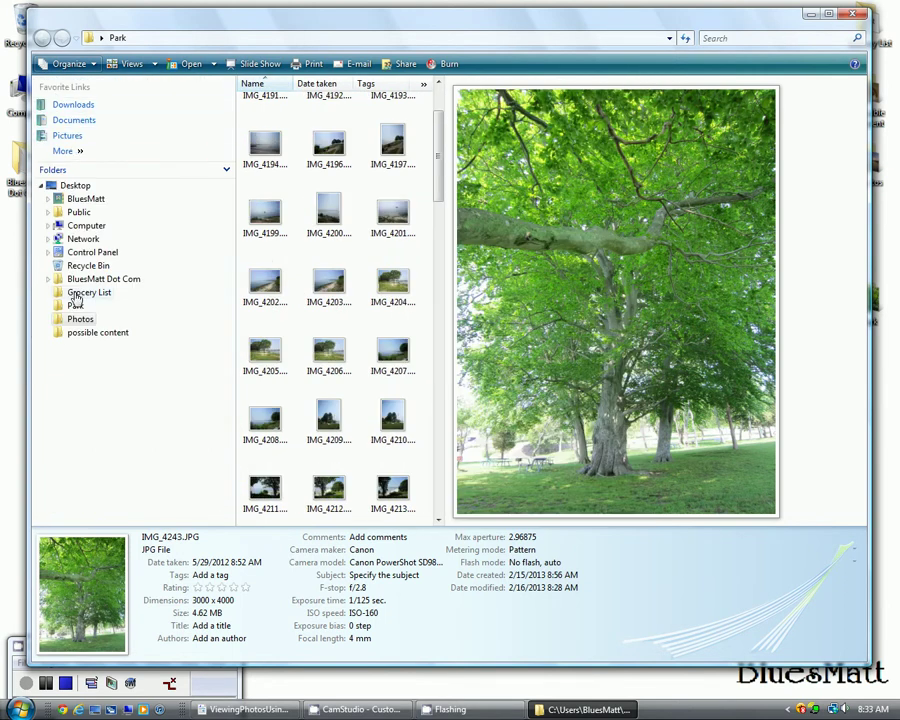
# Hide the details and preview panes in the Park folder window and enlarge the photo thumbnails.
pyautogui.click(70, 64)
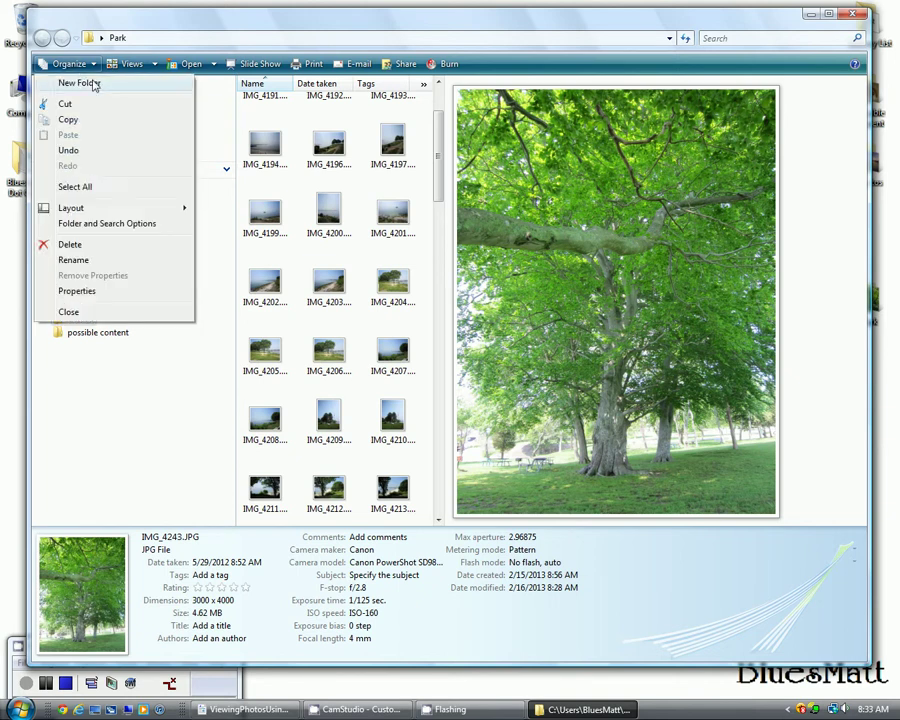
pyautogui.moveTo(147, 210)
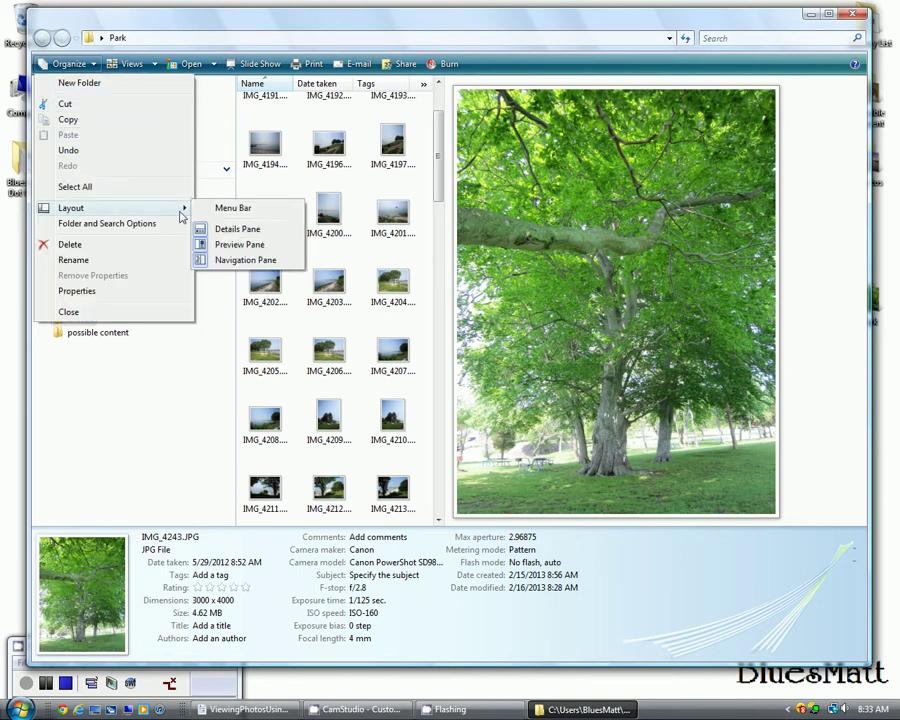
pyautogui.click(222, 228)
pyautogui.click(67, 65)
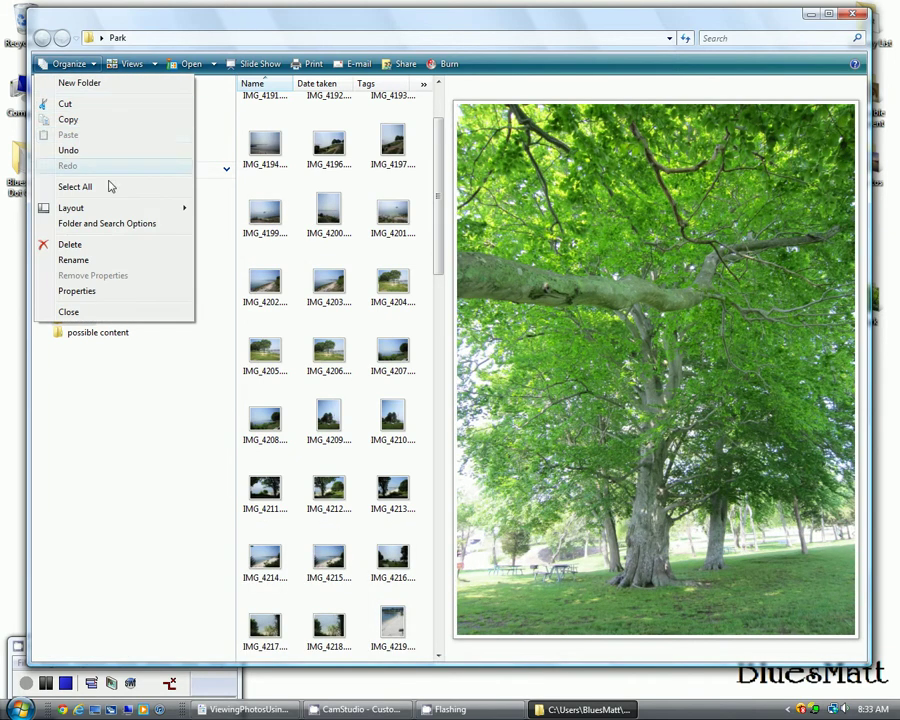
pyautogui.moveTo(158, 213)
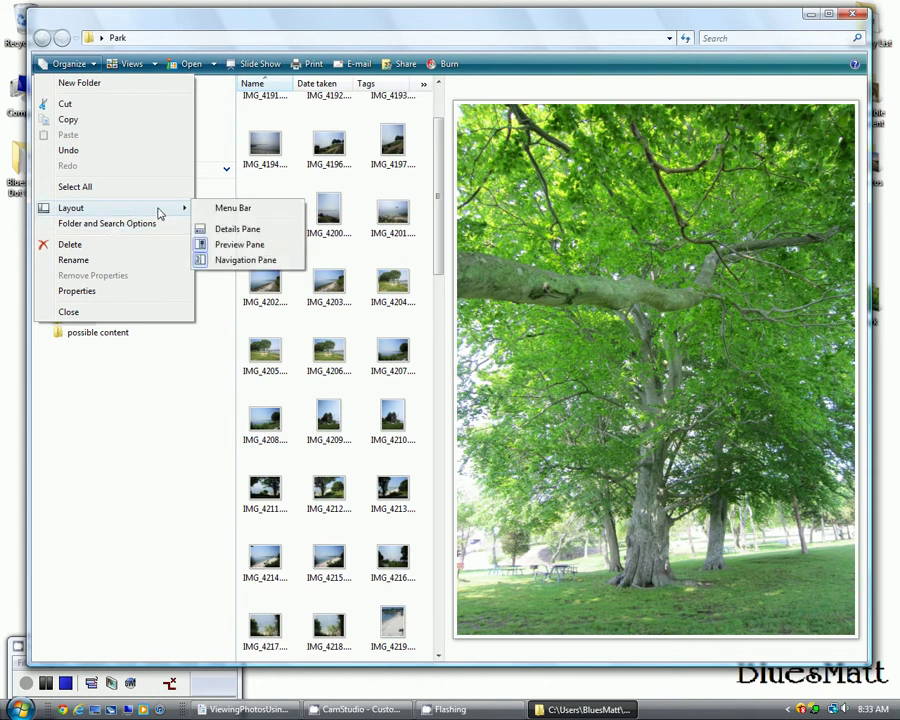
pyautogui.click(228, 244)
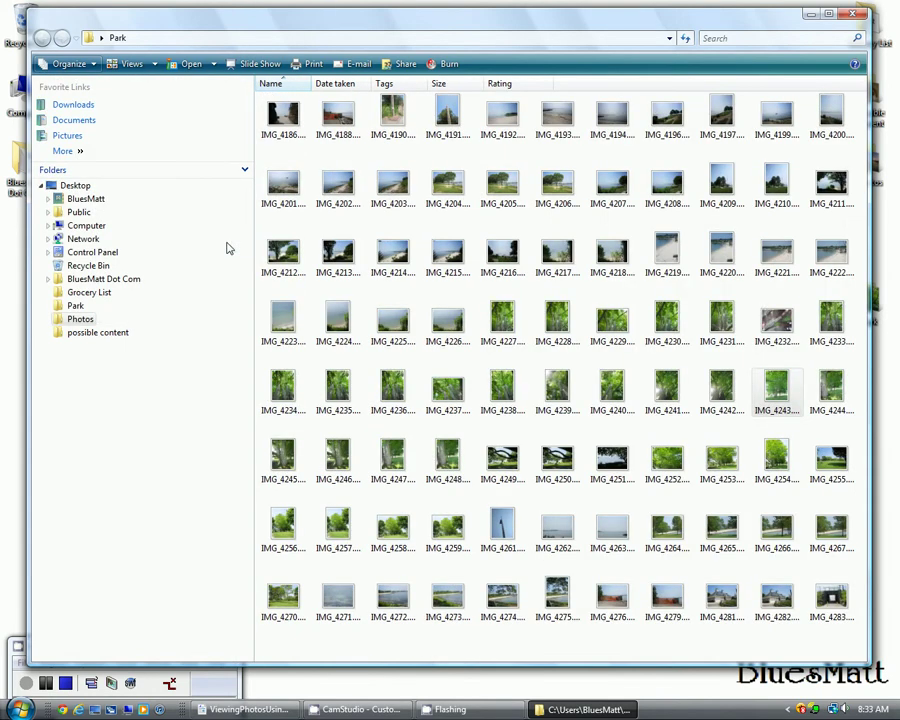
pyautogui.click(152, 64)
pyautogui.click(181, 47)
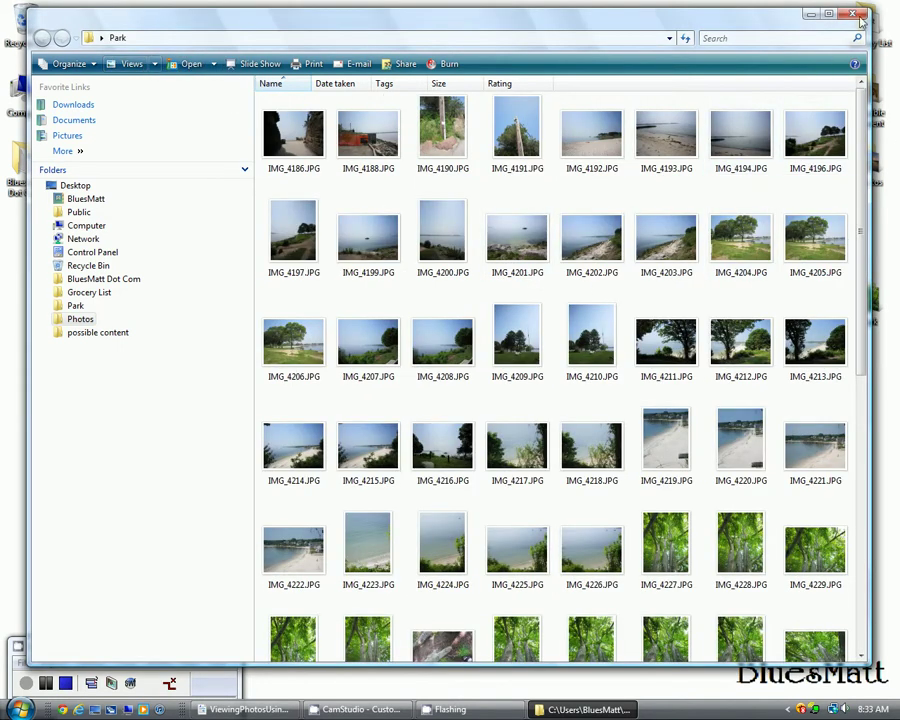
# Shrink the Park window to a short, wide shape near the middle of the desktop and narrow its navigation pane.
pyautogui.moveTo(869, 9); pyautogui.dragTo(498, 155)
pyautogui.moveTo(432, 142); pyautogui.dragTo(564, 64)
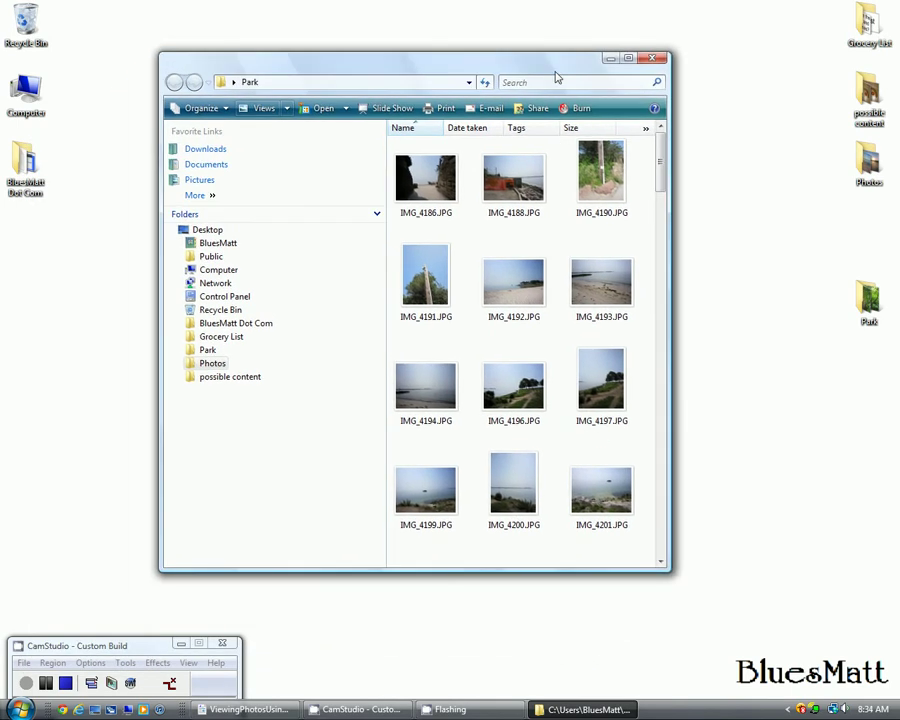
pyautogui.moveTo(666, 570); pyautogui.dragTo(745, 460)
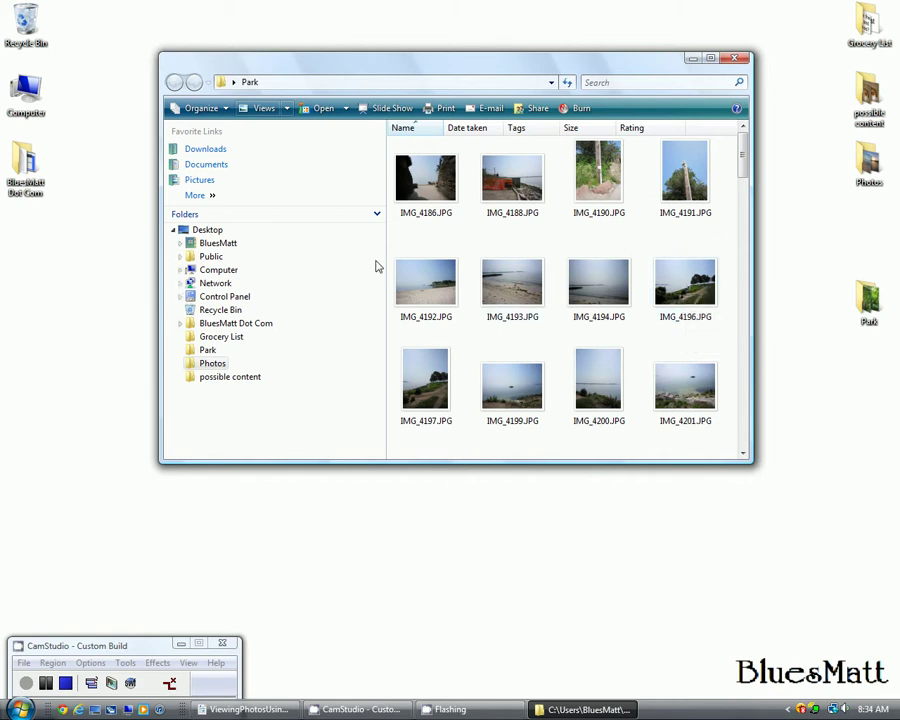
pyautogui.moveTo(385, 252); pyautogui.dragTo(316, 250)
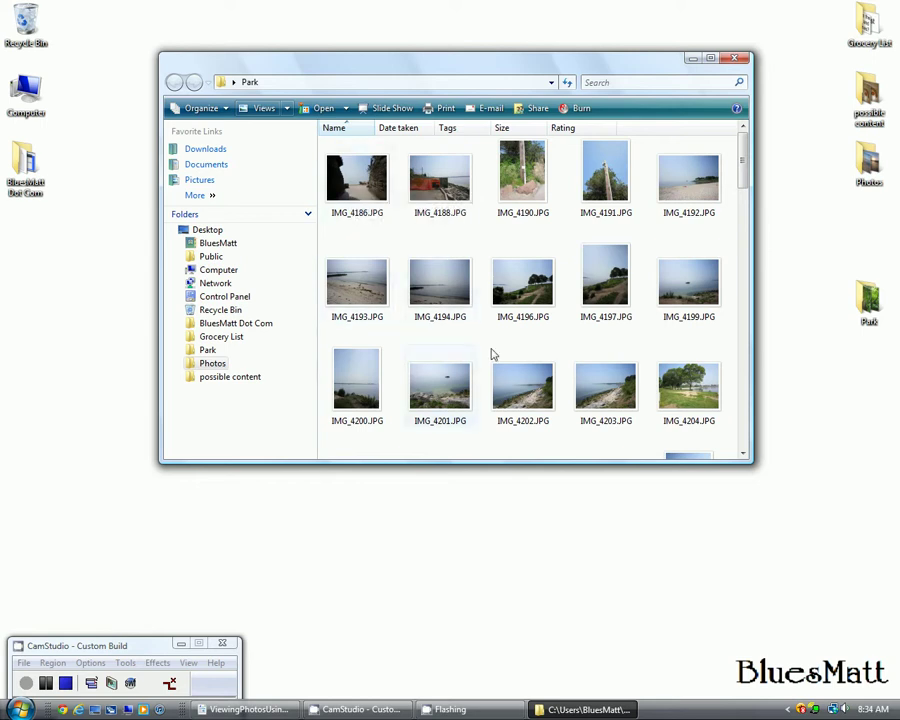
# Show the classic menu bar in the Park folder window and check that it is enabled in the layout options.
pyautogui.click(204, 110)
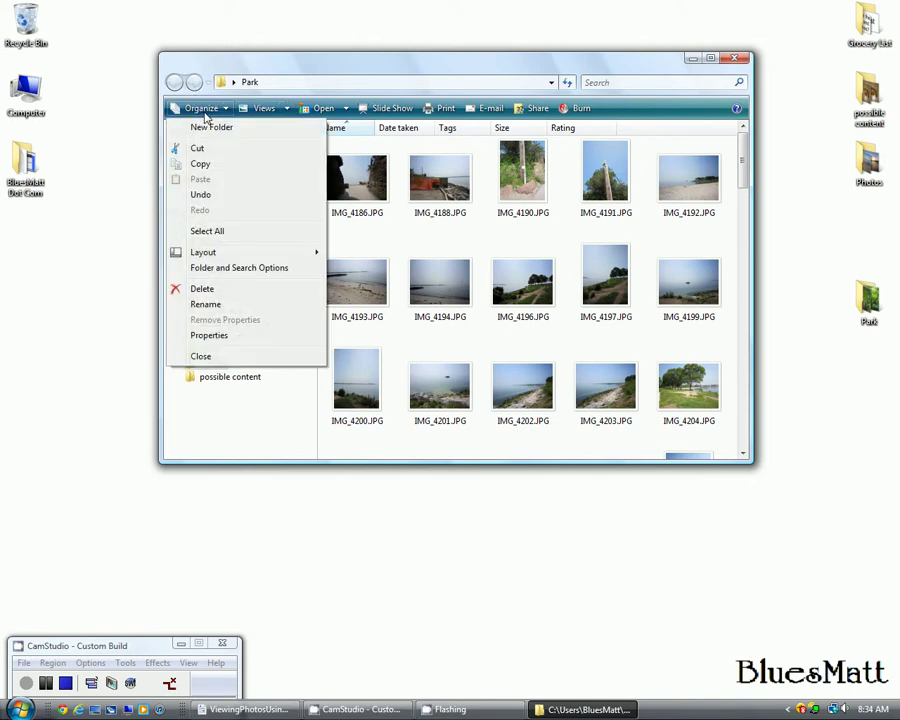
pyautogui.moveTo(241, 257)
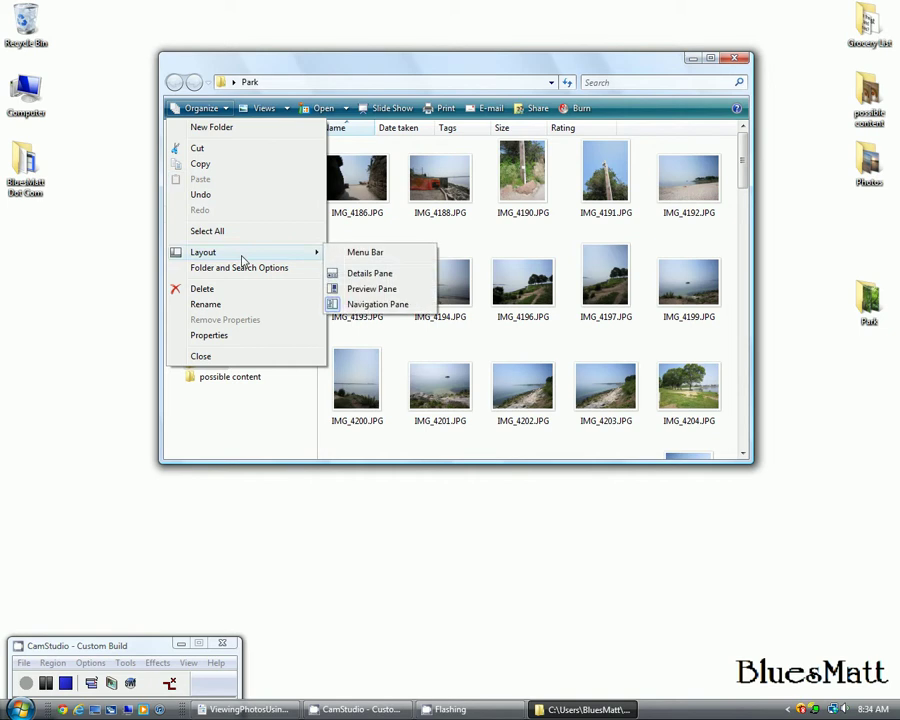
pyautogui.click(377, 256)
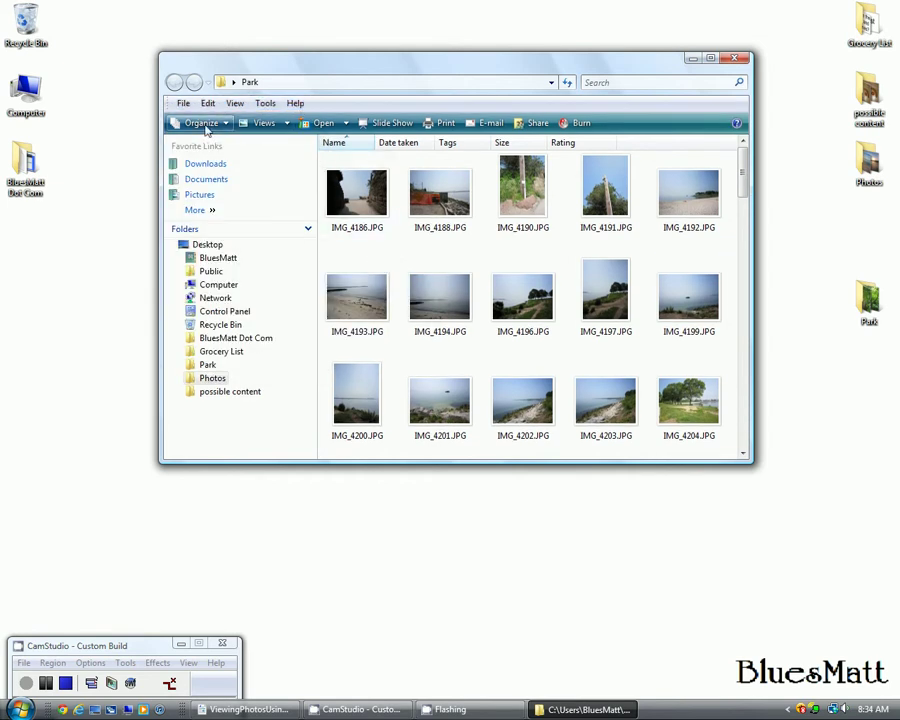
pyautogui.click(204, 123)
pyautogui.moveTo(312, 267)
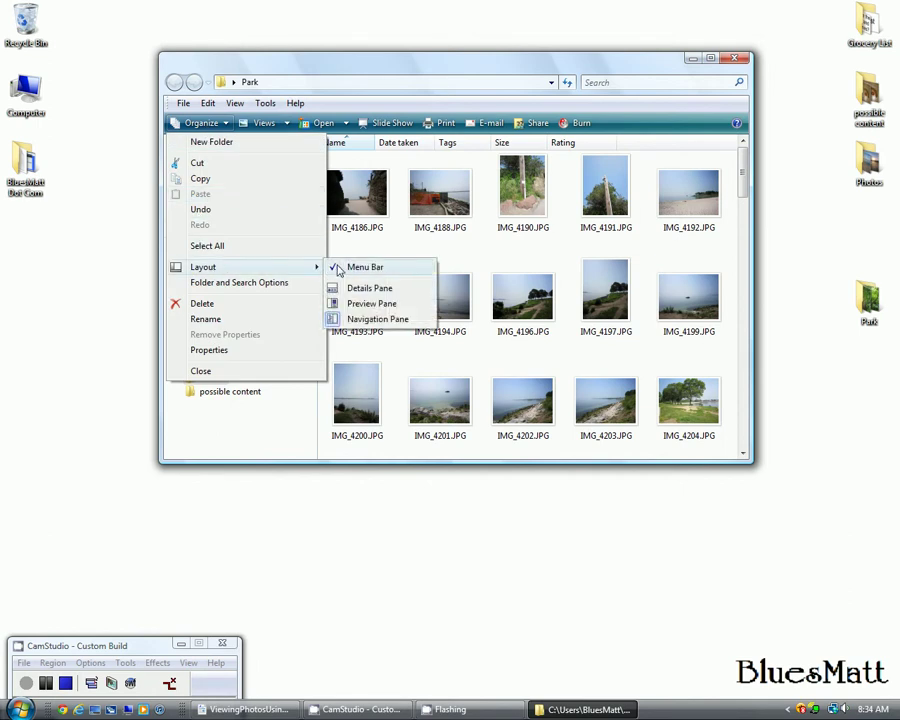
pyautogui.click(279, 427)
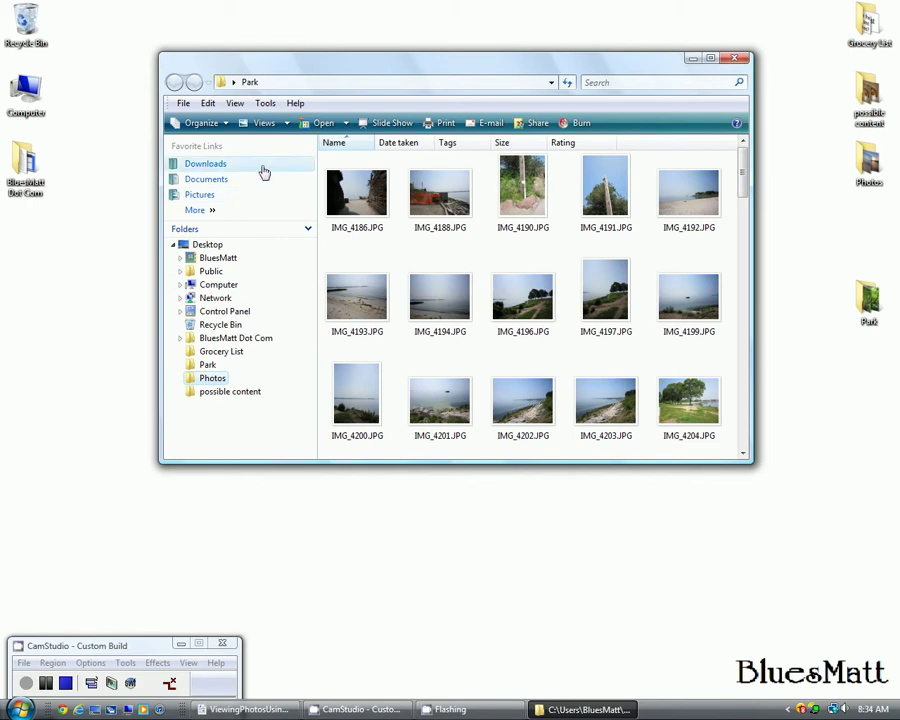
# Select all photos in the Park folder and preview them in Windows Photo Gallery.
pyautogui.click(208, 106)
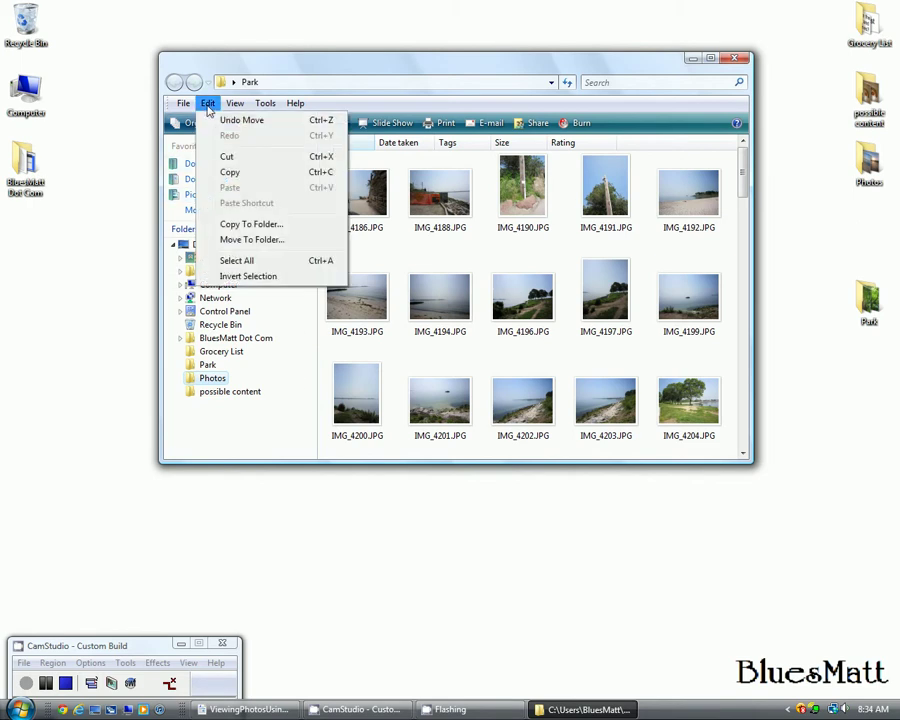
pyautogui.click(260, 262)
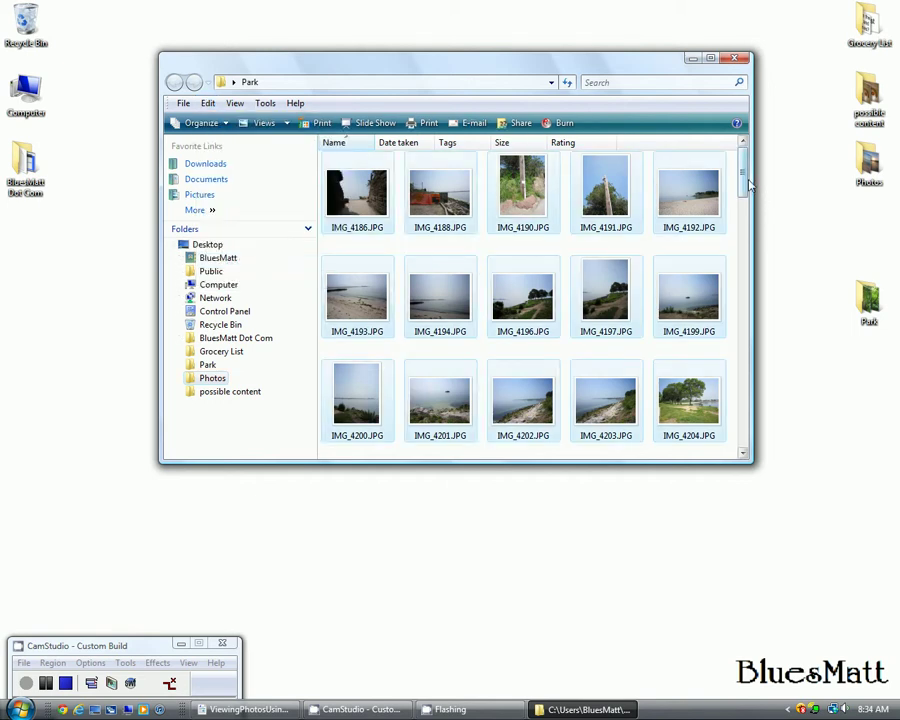
pyautogui.scroll(-1, 750, 200)
pyautogui.moveTo(750, 200)
pyautogui.mouseDown()
pyautogui.moveTo(741, 425)
pyautogui.moveTo(743, 185)
pyautogui.mouseUp()
pyautogui.hotkey('ctrl', 'a')
pyautogui.click(183, 103)
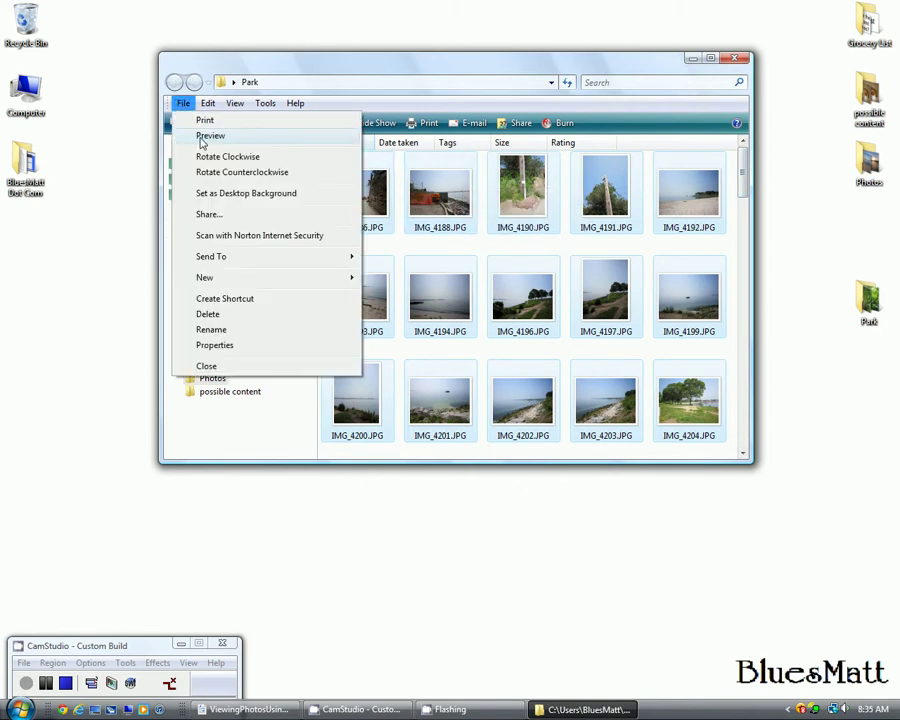
pyautogui.click(210, 136)
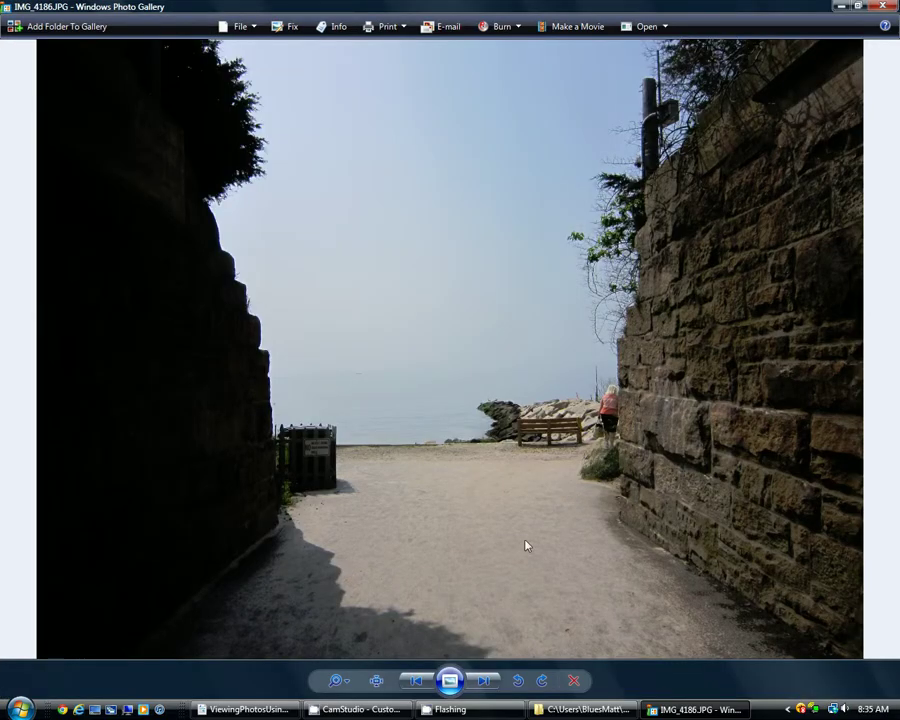
# Browse the photos forward one at a time from IMG_4186 to IMG_4199, and go back to IMG_4196.
pyautogui.click(482, 681)
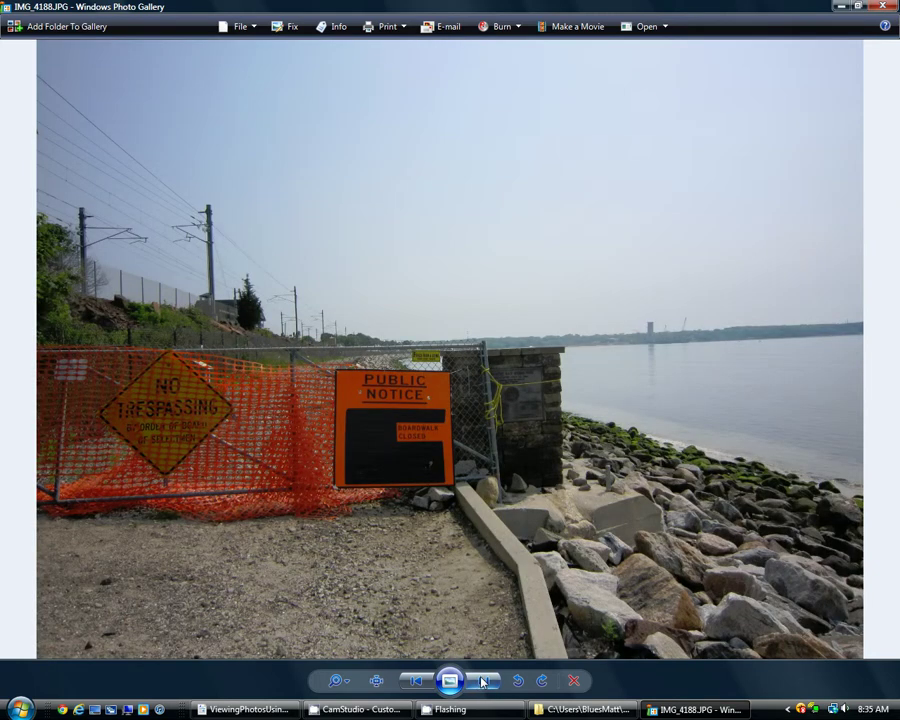
pyautogui.click(482, 681)
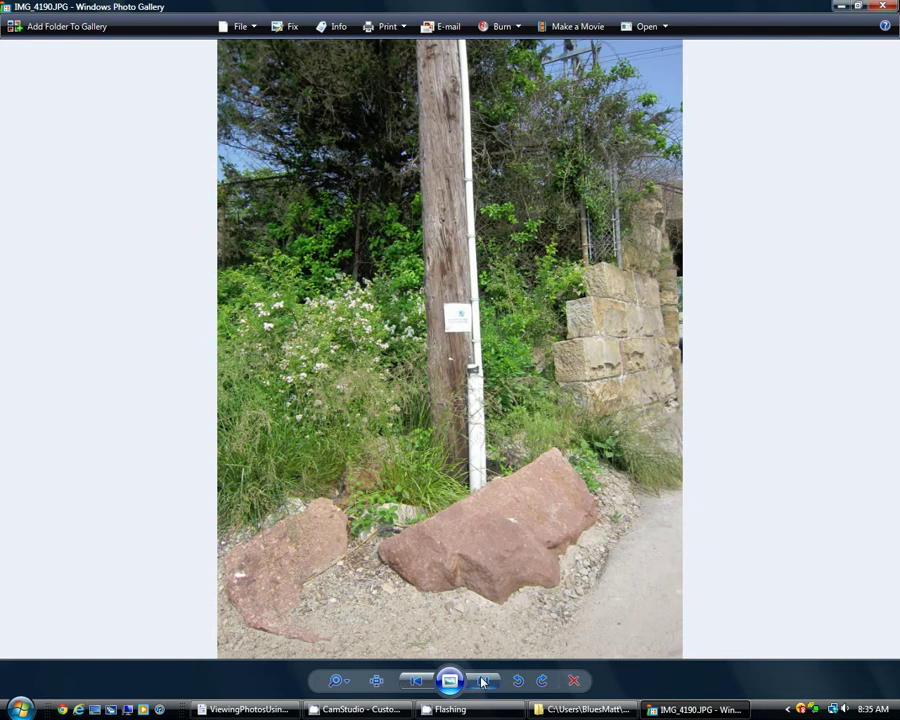
pyautogui.click(482, 681)
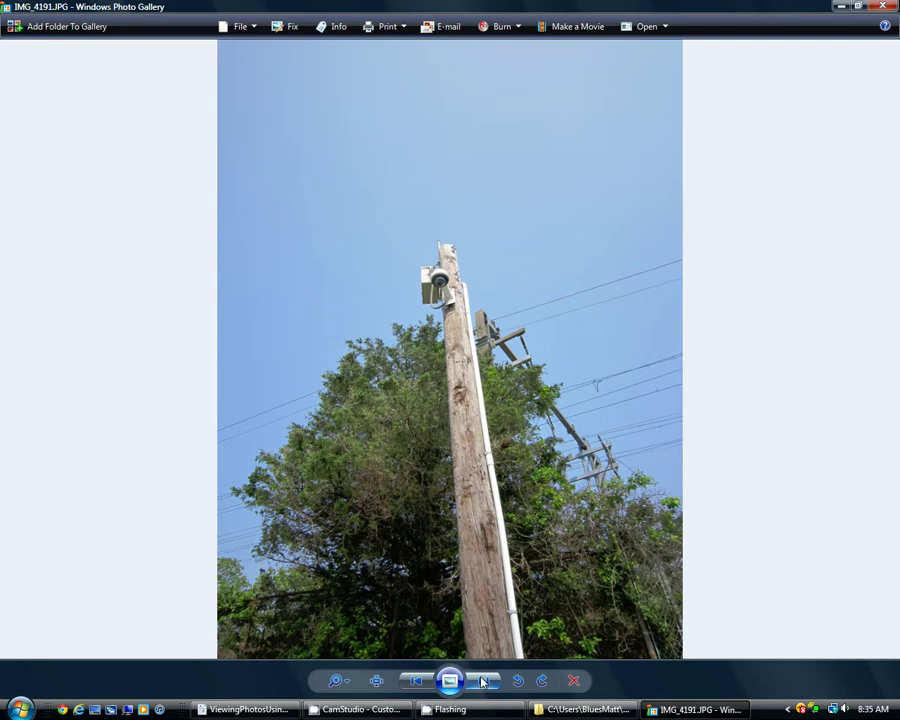
pyautogui.click(482, 681)
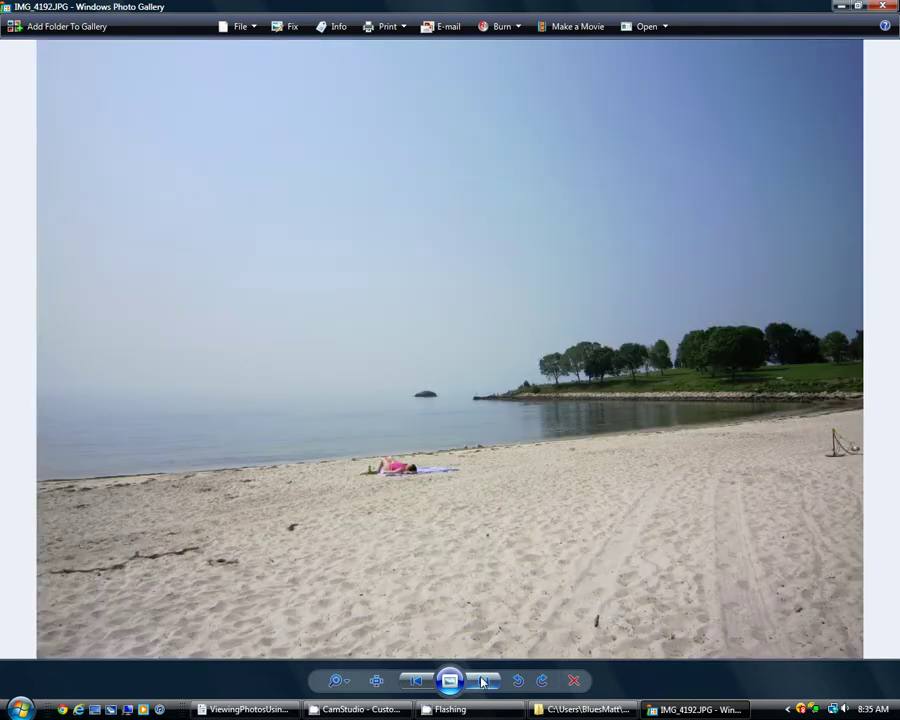
pyautogui.click(482, 681)
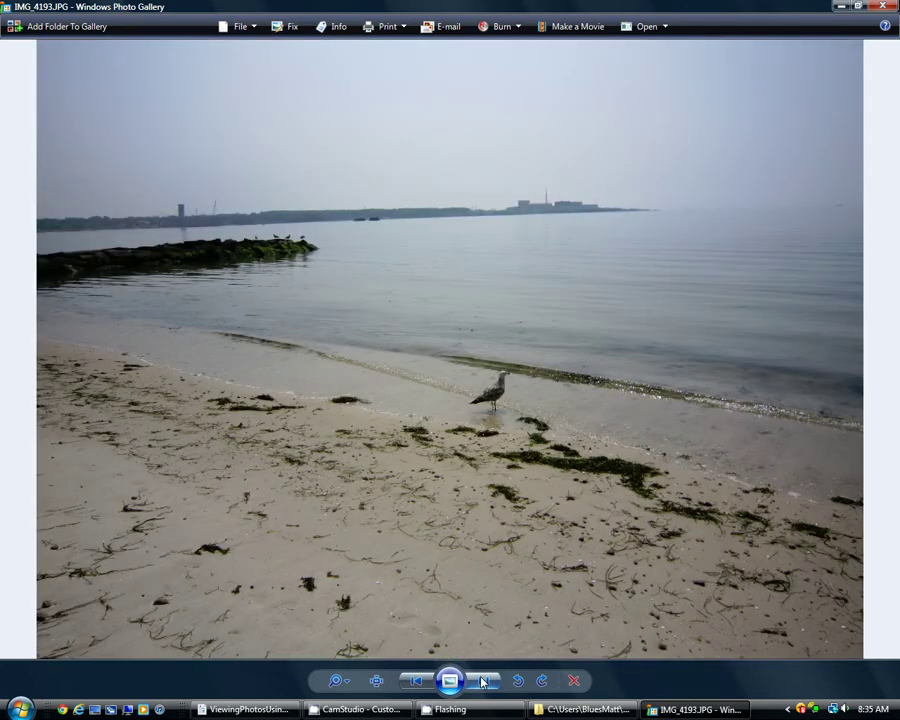
pyautogui.click(482, 681)
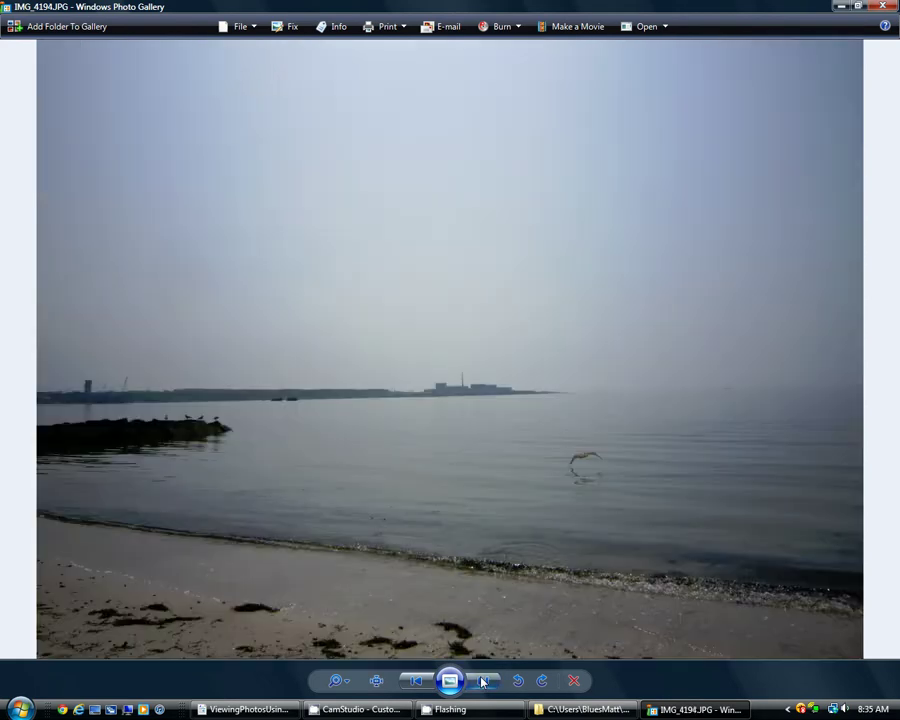
pyautogui.click(482, 681)
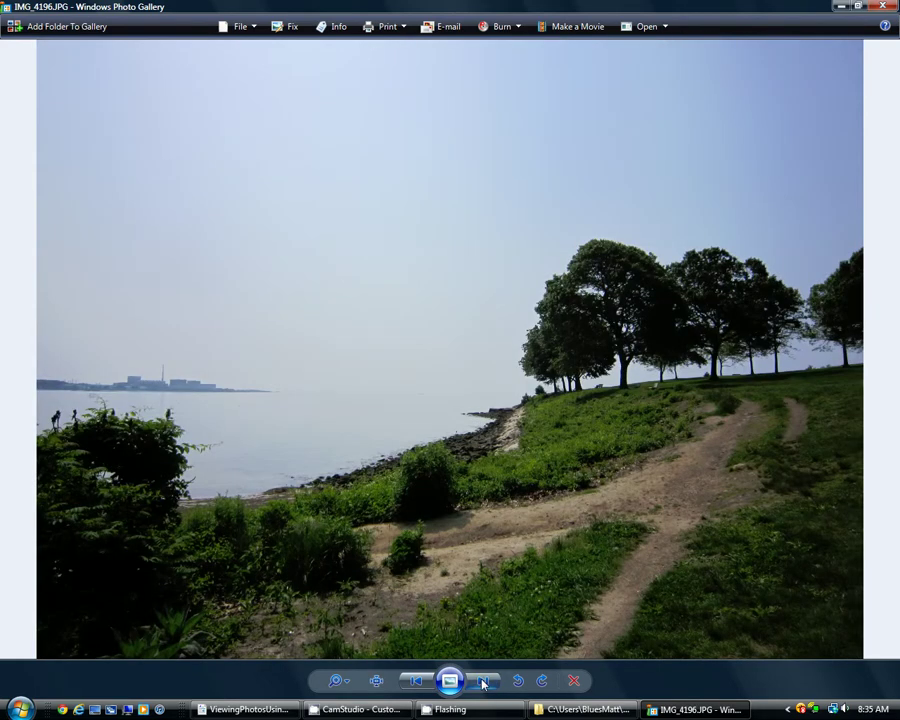
pyautogui.click(482, 681)
pyautogui.click(482, 681)
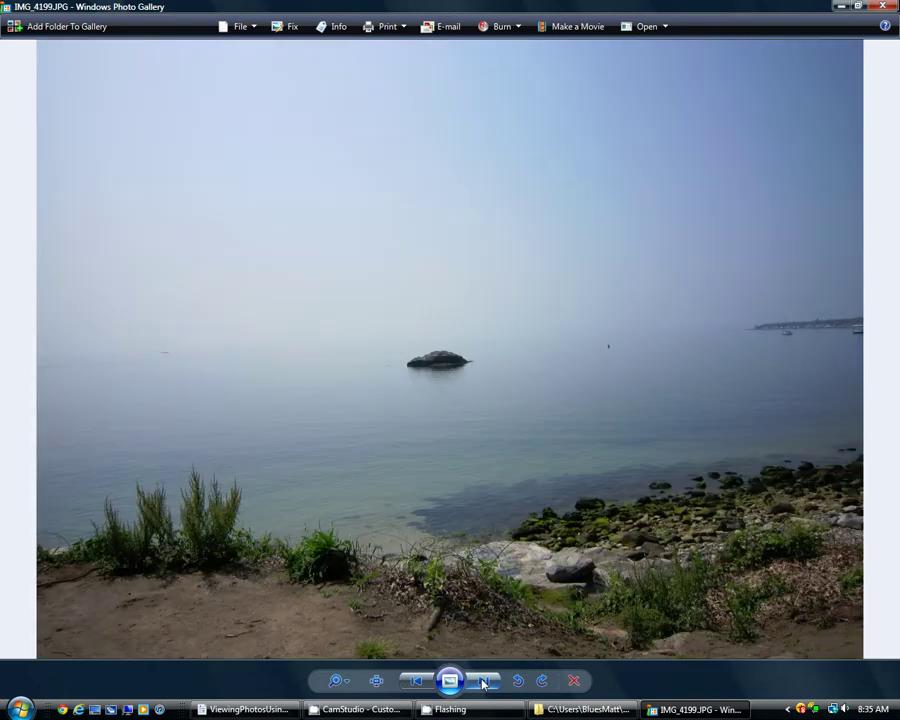
pyautogui.click(419, 683)
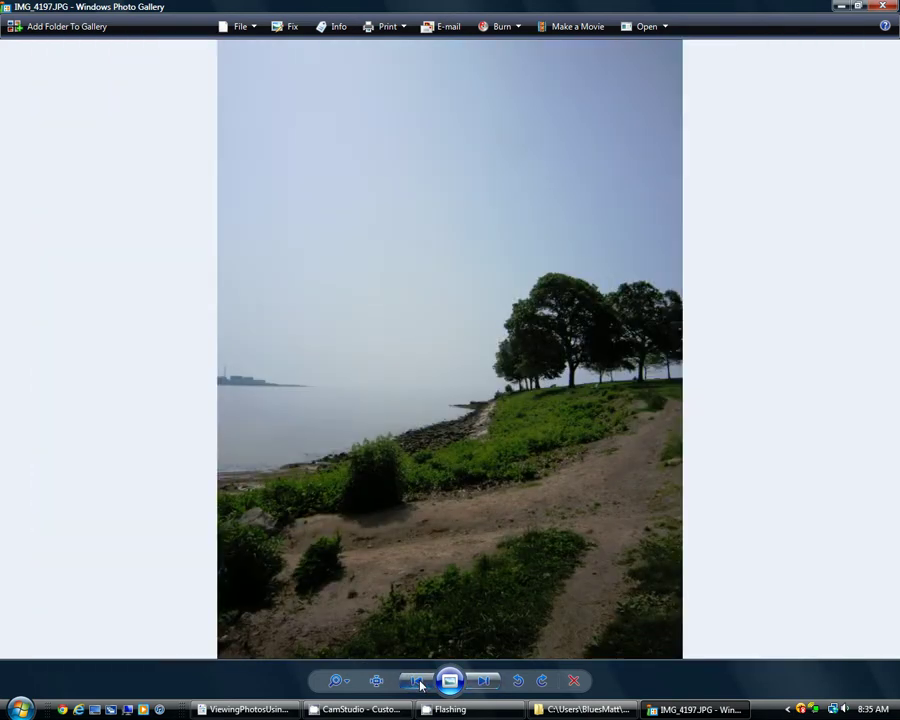
pyautogui.click(419, 683)
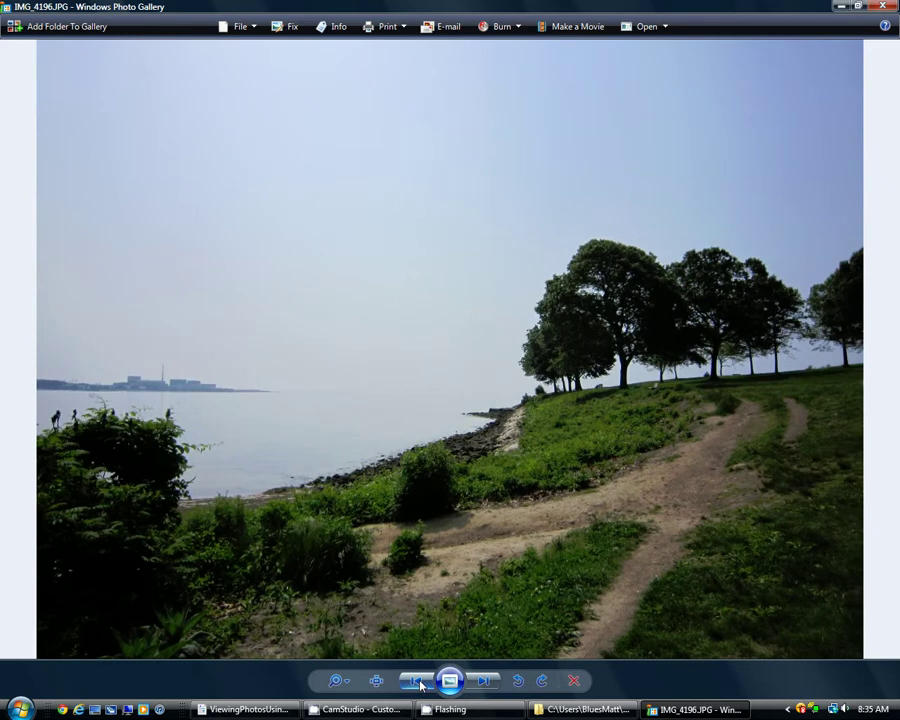
# Zoom in on IMG_4196, pan across to the distant shoreline buildings, and zoom back out to the whole photo.
pyautogui.click(348, 685)
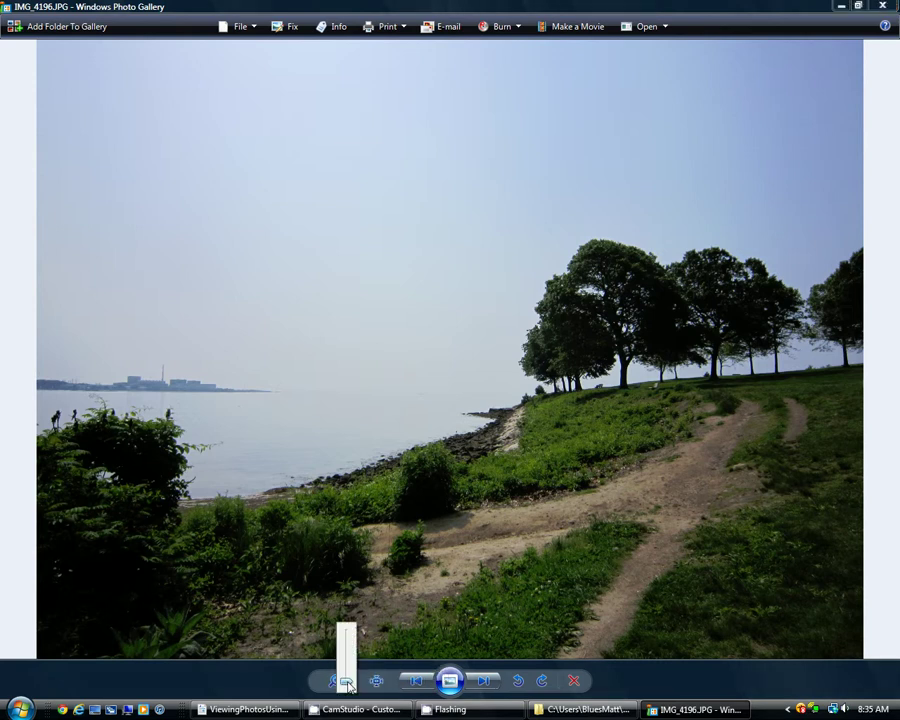
pyautogui.moveTo(348, 685); pyautogui.dragTo(352, 676)
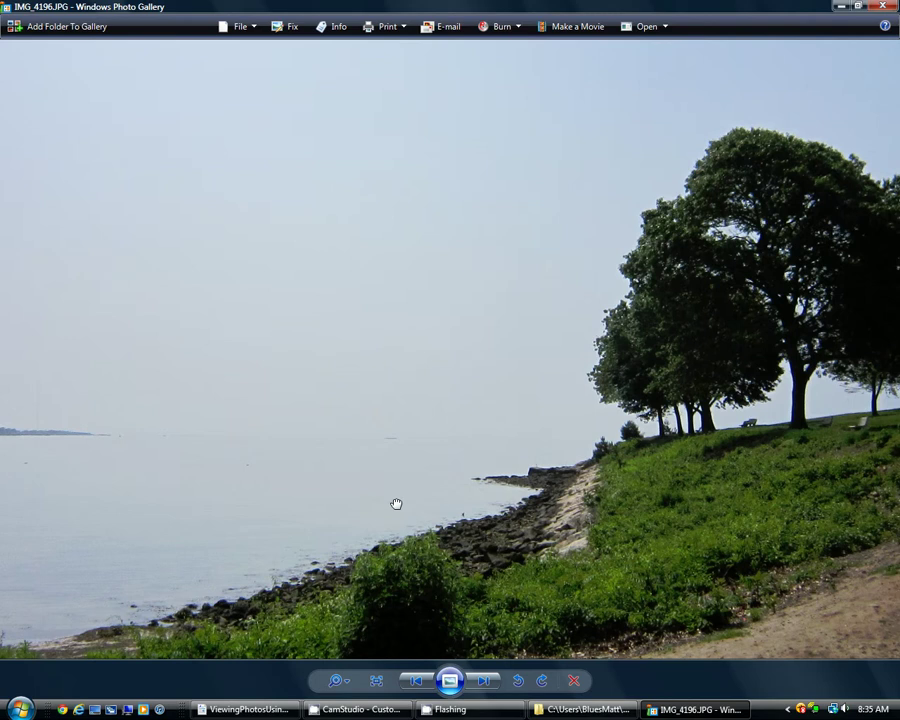
pyautogui.moveTo(396, 504); pyautogui.dragTo(637, 389)
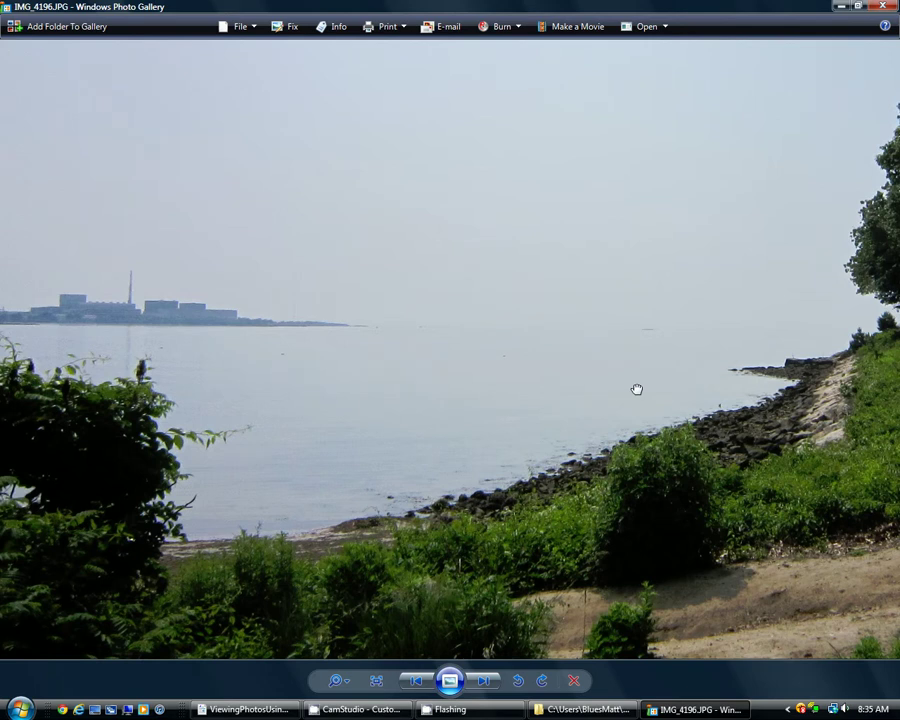
pyautogui.moveTo(636, 389); pyautogui.dragTo(603, 398)
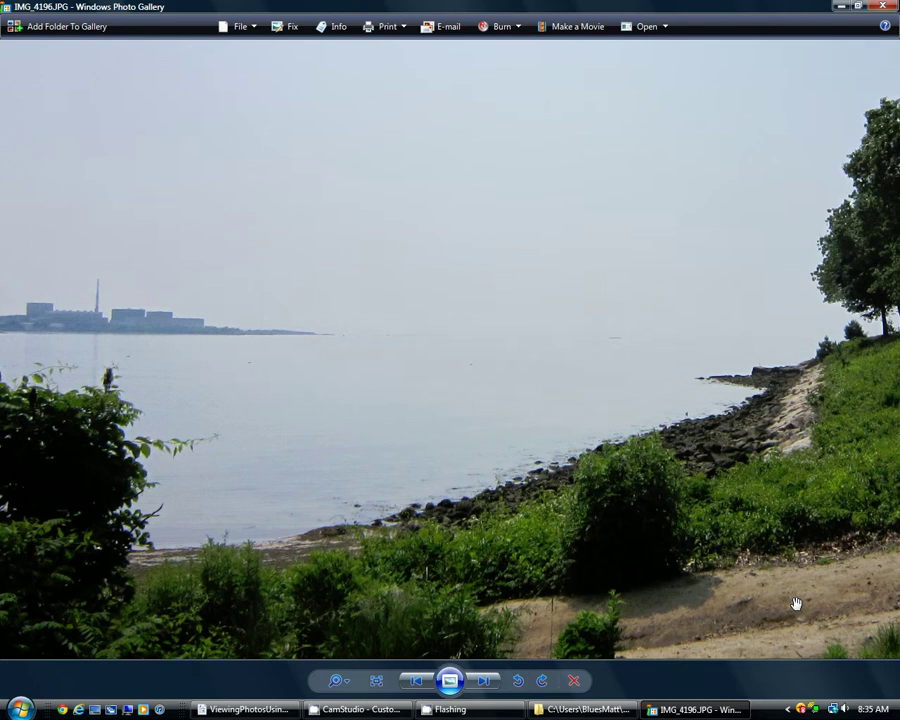
pyautogui.click(336, 681)
pyautogui.moveTo(347, 686); pyautogui.dragTo(346, 698)
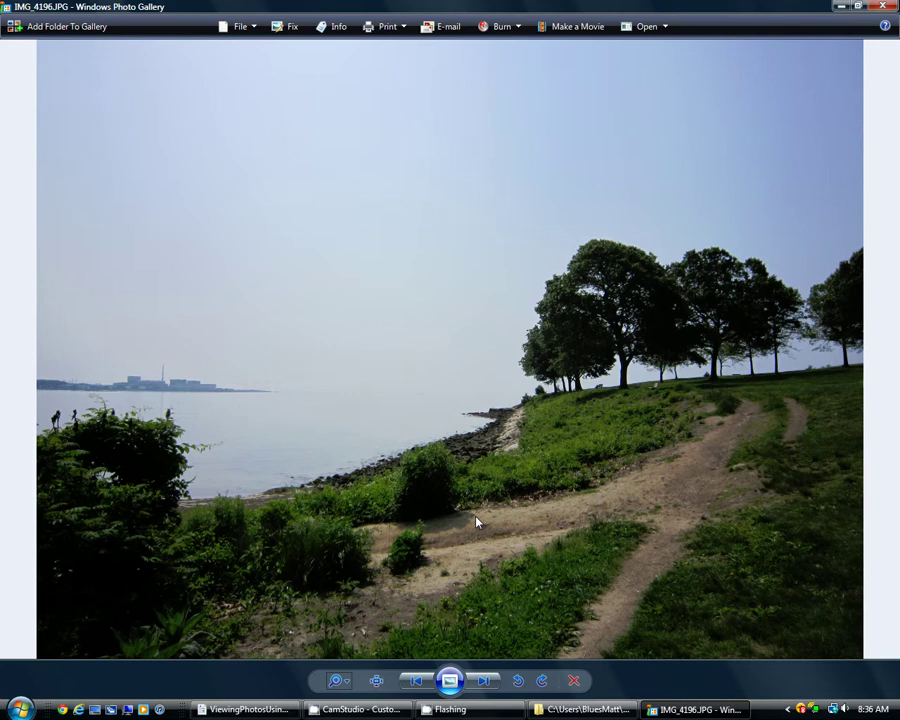
# Rotate IMG_4196 counterclockwise and turn it back clockwise to its original orientation.
pyautogui.click(518, 681)
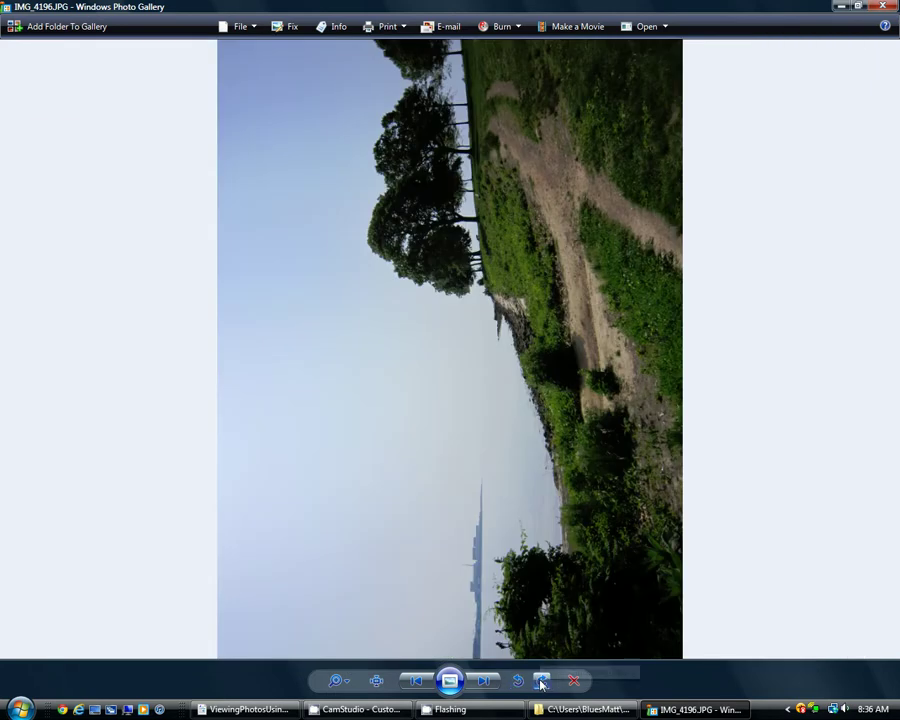
pyautogui.click(541, 681)
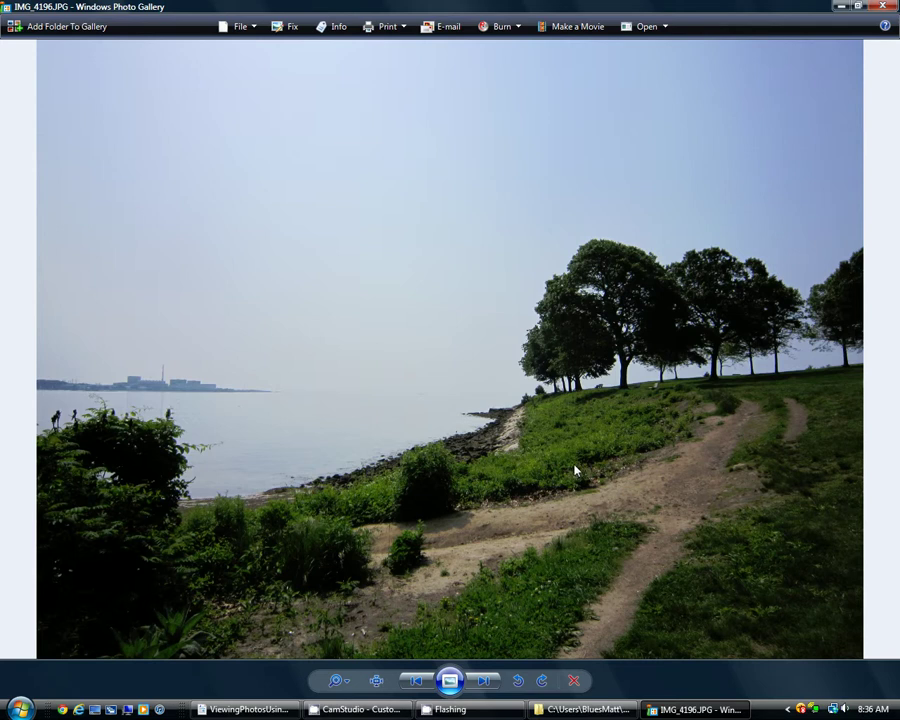
# Browse the photos forward one at a time from IMG_4196 to IMG_4211.
pyautogui.click(485, 683)
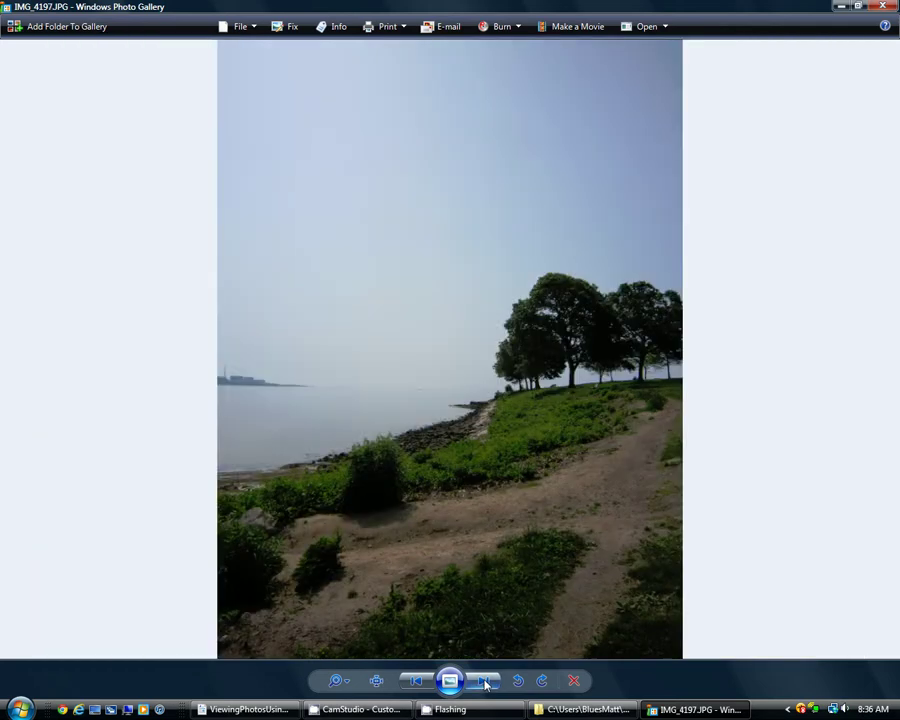
pyautogui.click(485, 683)
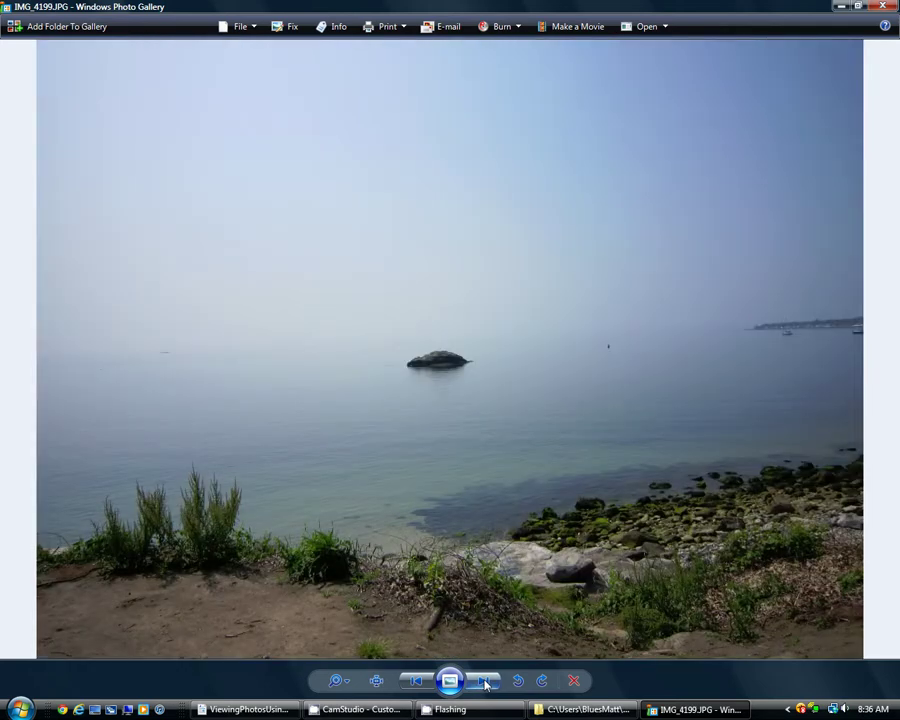
pyautogui.click(485, 683)
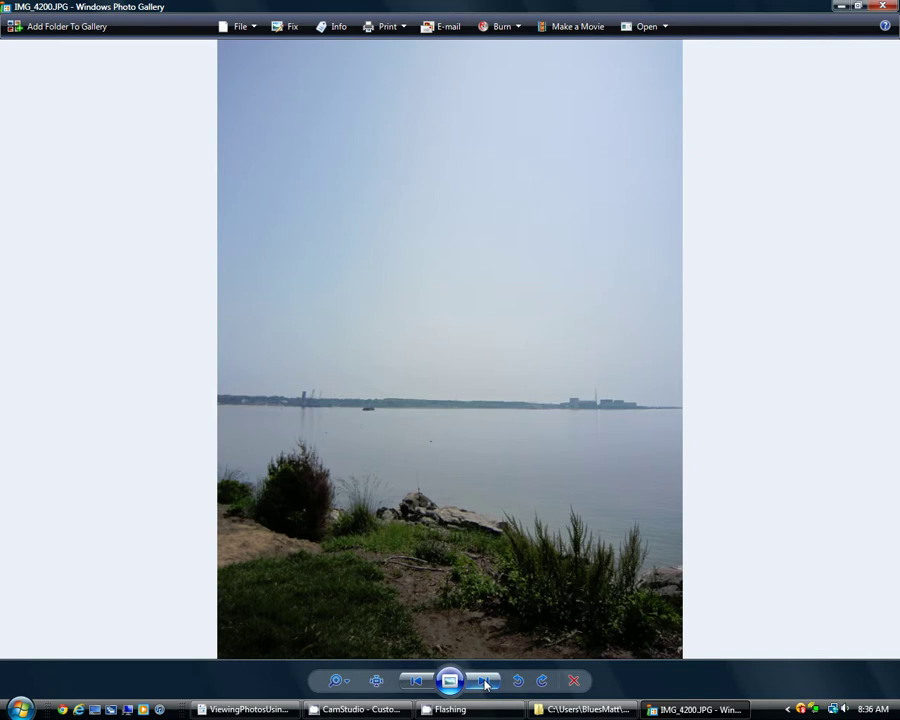
pyautogui.click(485, 683)
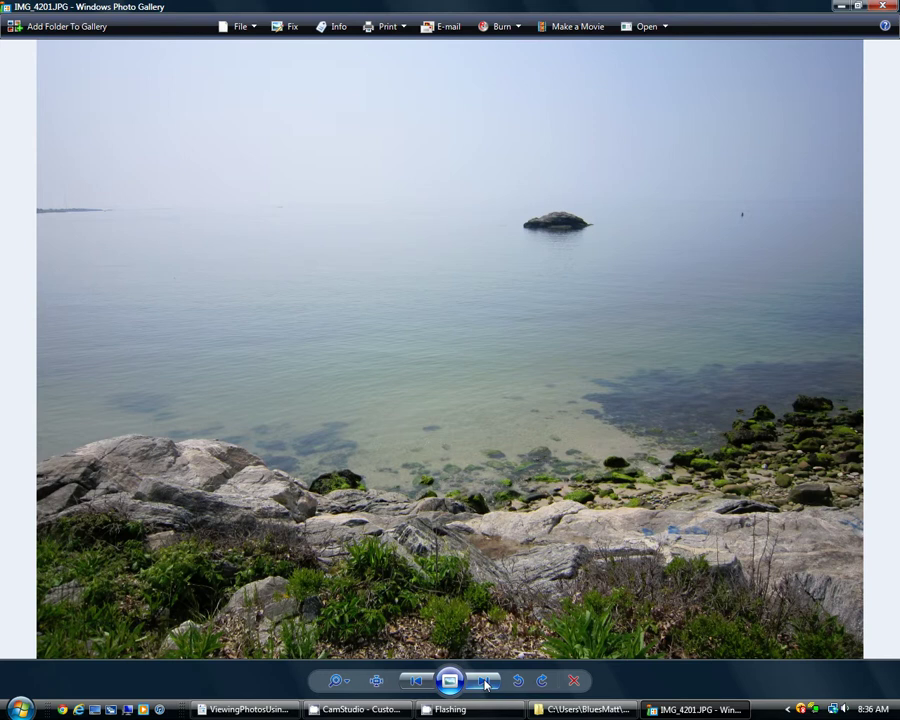
pyautogui.click(485, 683)
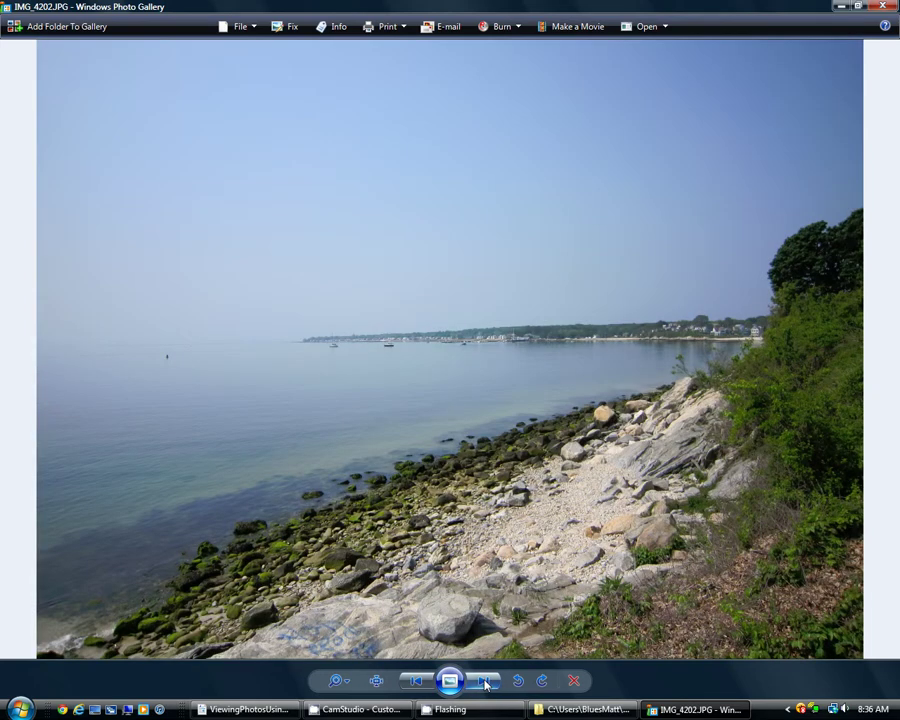
pyautogui.click(485, 683)
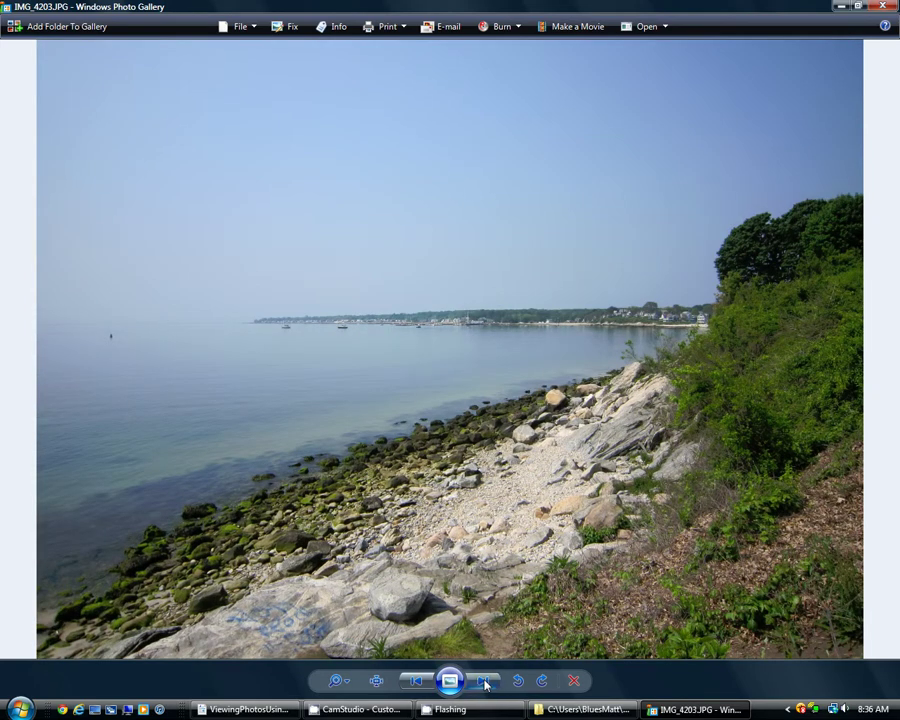
pyautogui.click(485, 683)
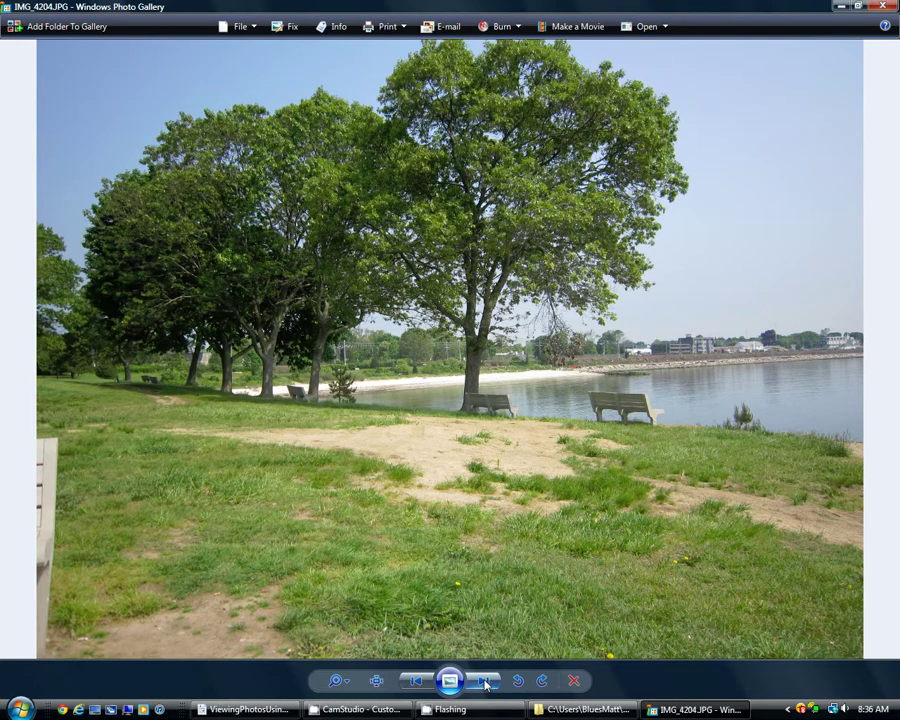
pyautogui.click(485, 683)
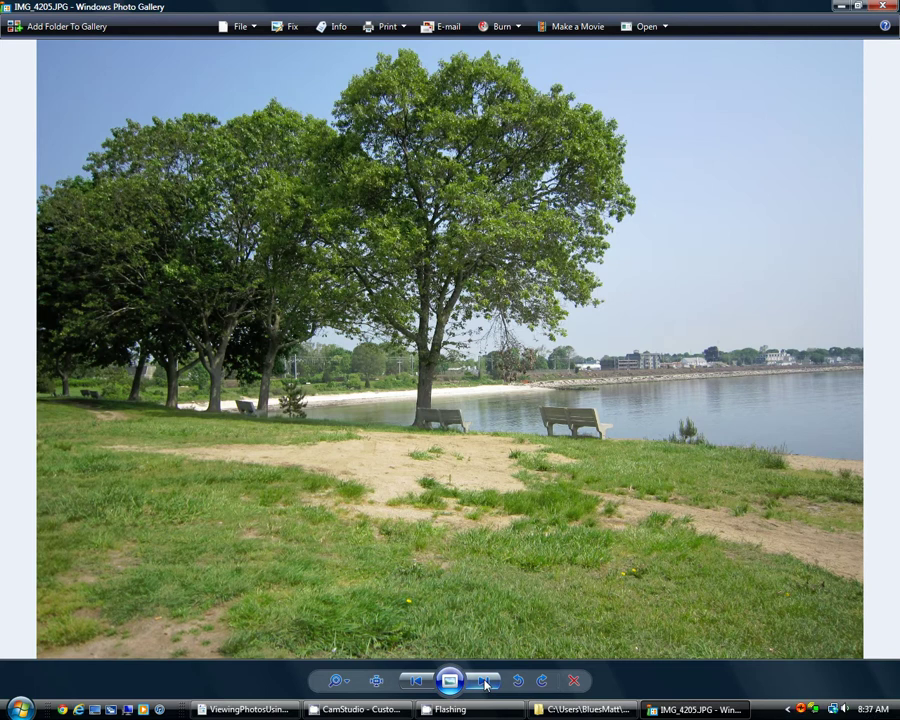
pyautogui.click(485, 683)
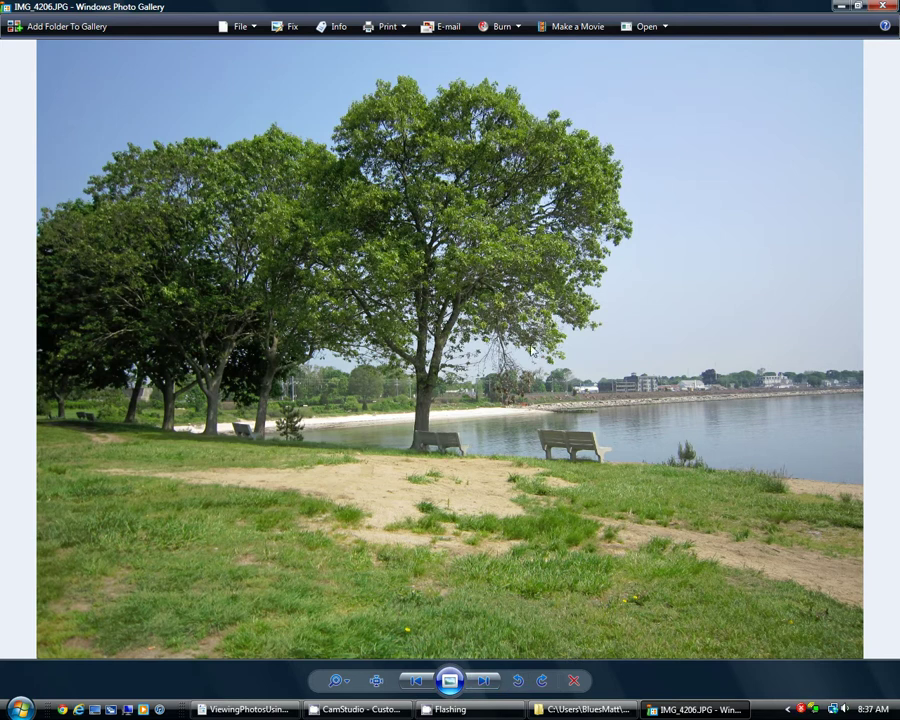
pyautogui.click(484, 681)
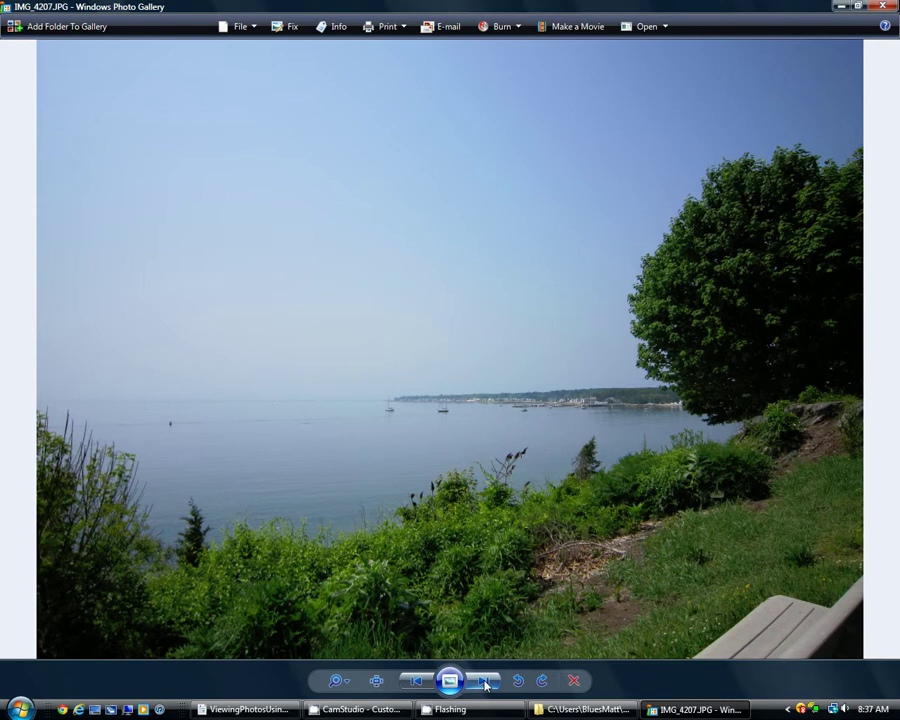
pyautogui.click(485, 684)
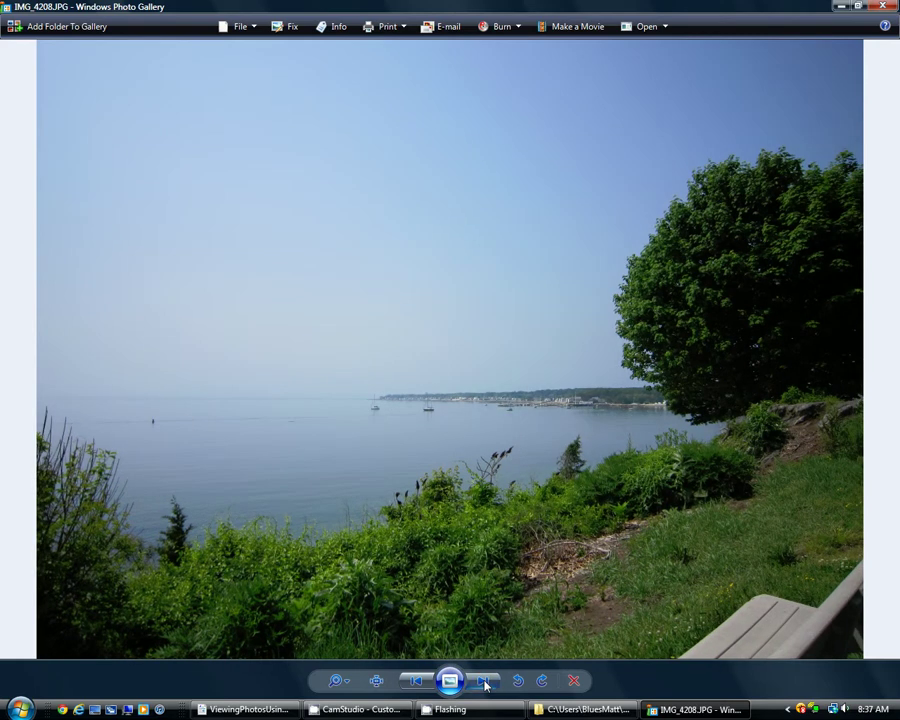
pyautogui.click(485, 684)
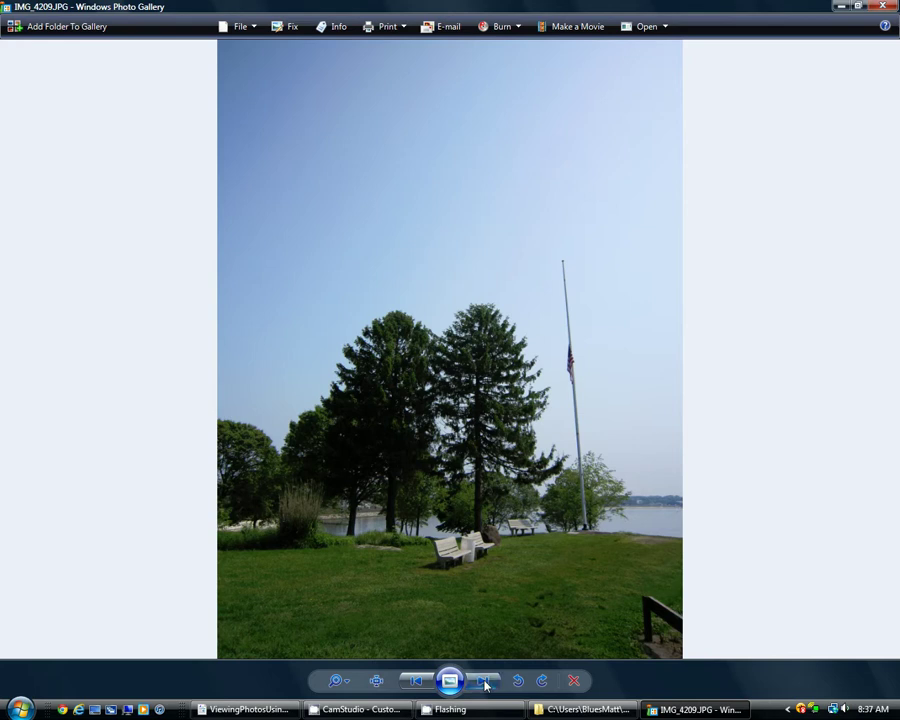
pyautogui.click(485, 684)
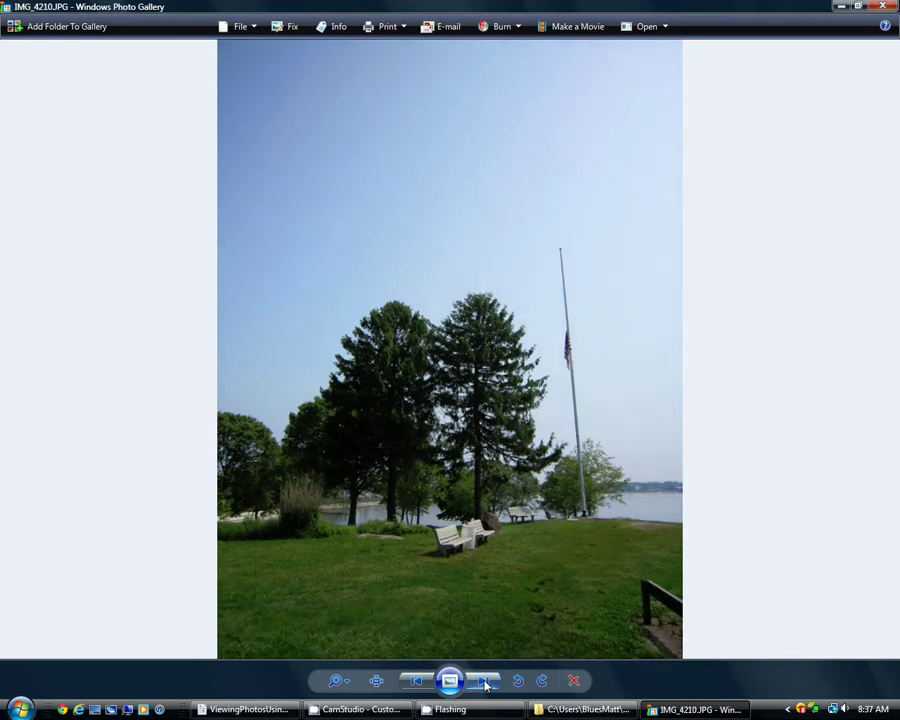
pyautogui.click(485, 684)
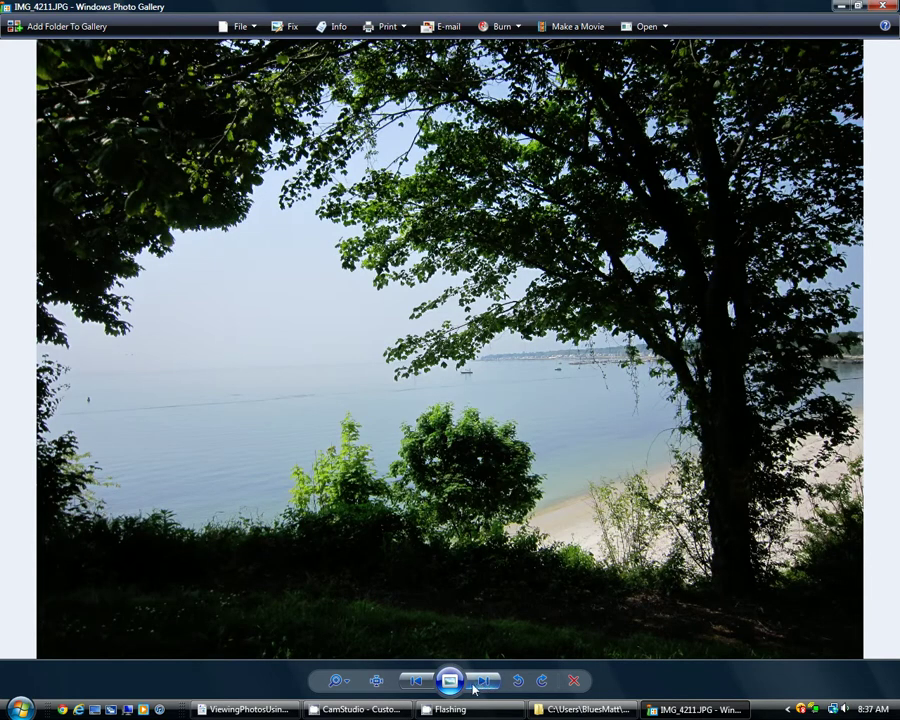
# Step back through the photos from IMG_4211 to IMG_4207.
pyautogui.click(418, 681)
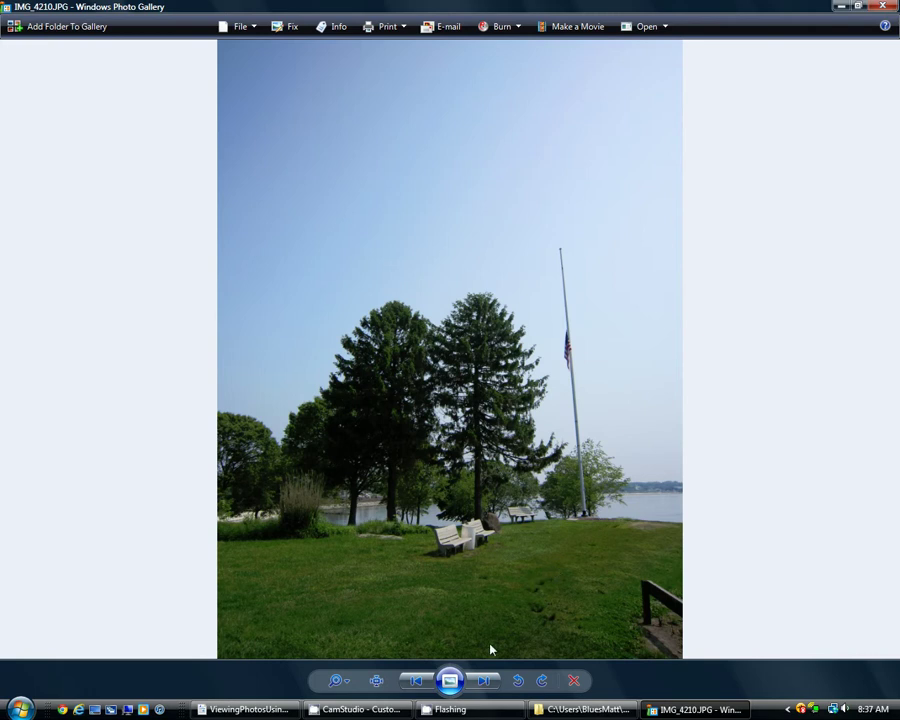
pyautogui.click(414, 682)
pyautogui.click(414, 682)
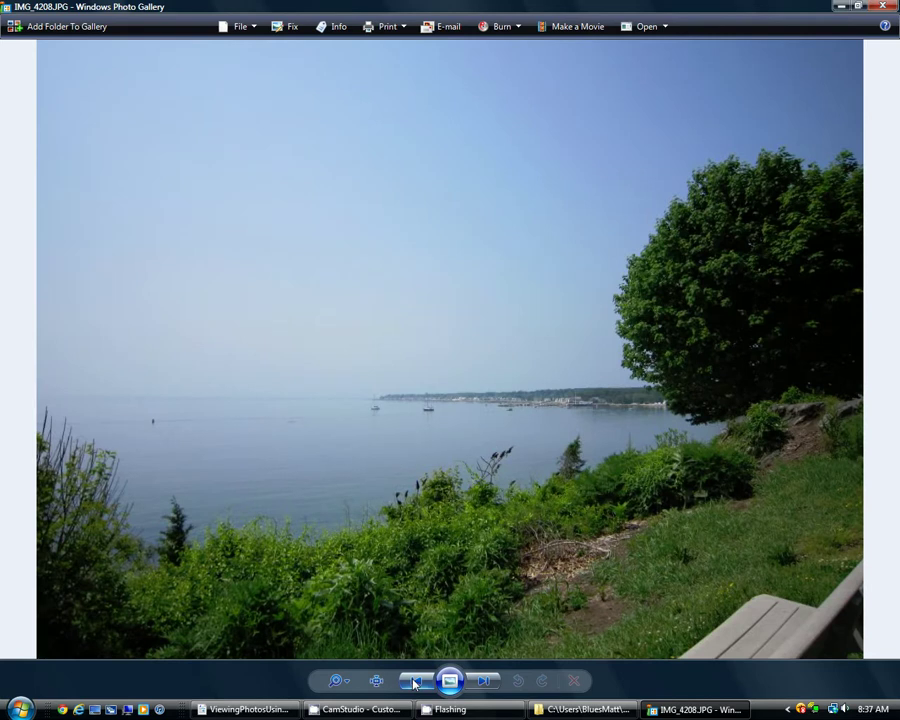
pyautogui.click(414, 682)
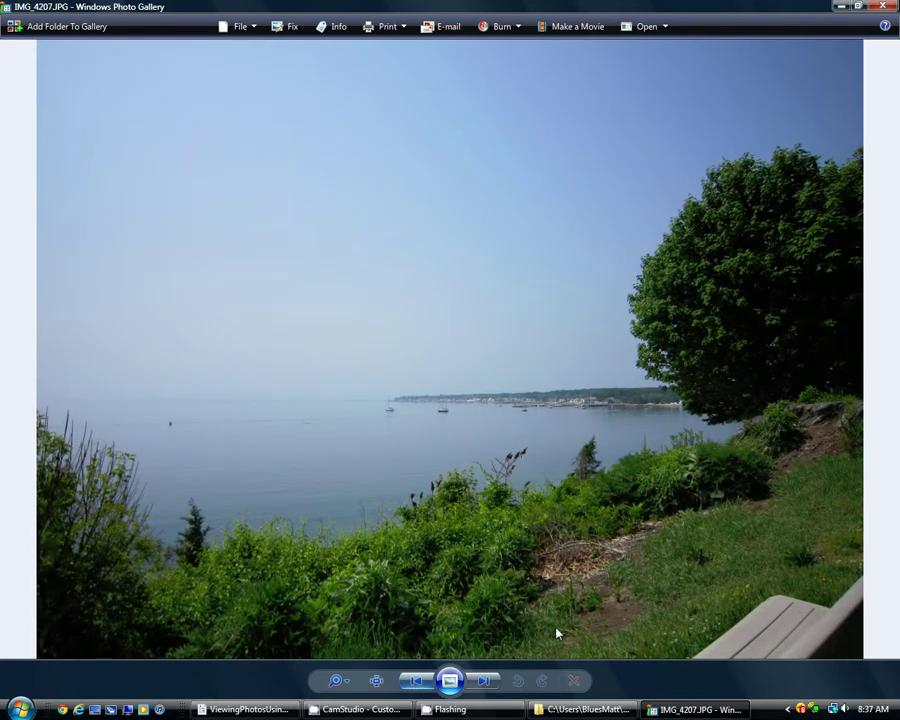
# Close the photo viewer and move the Park folder window slightly down on the desktop.
pyautogui.click(884, 7)
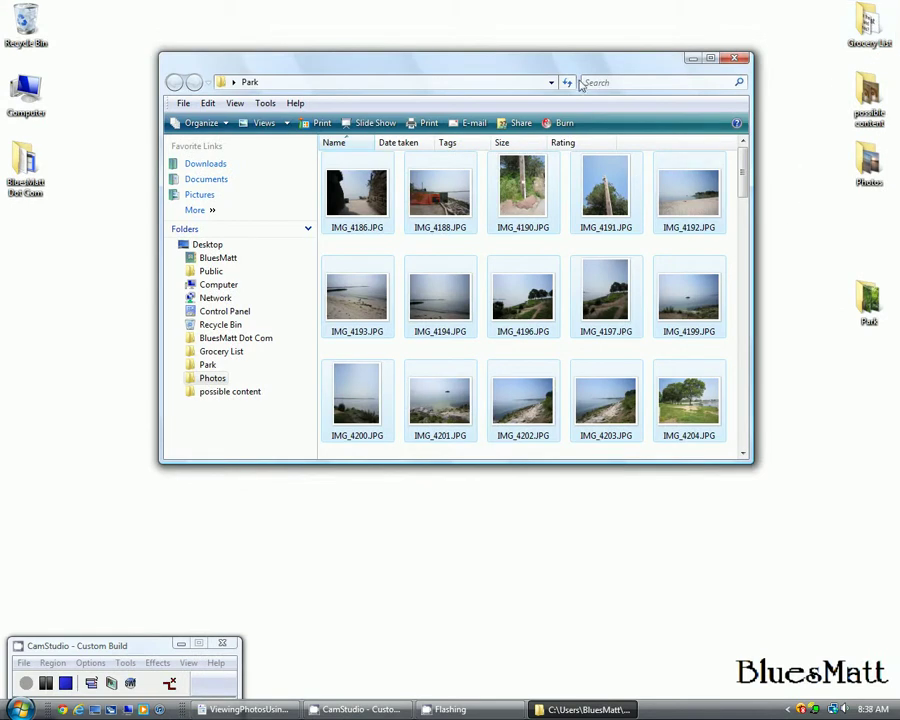
pyautogui.moveTo(569, 66)
pyautogui.mouseDown()
pyautogui.moveTo(583, 145)
pyautogui.moveTo(570, 82)
pyautogui.mouseUp()
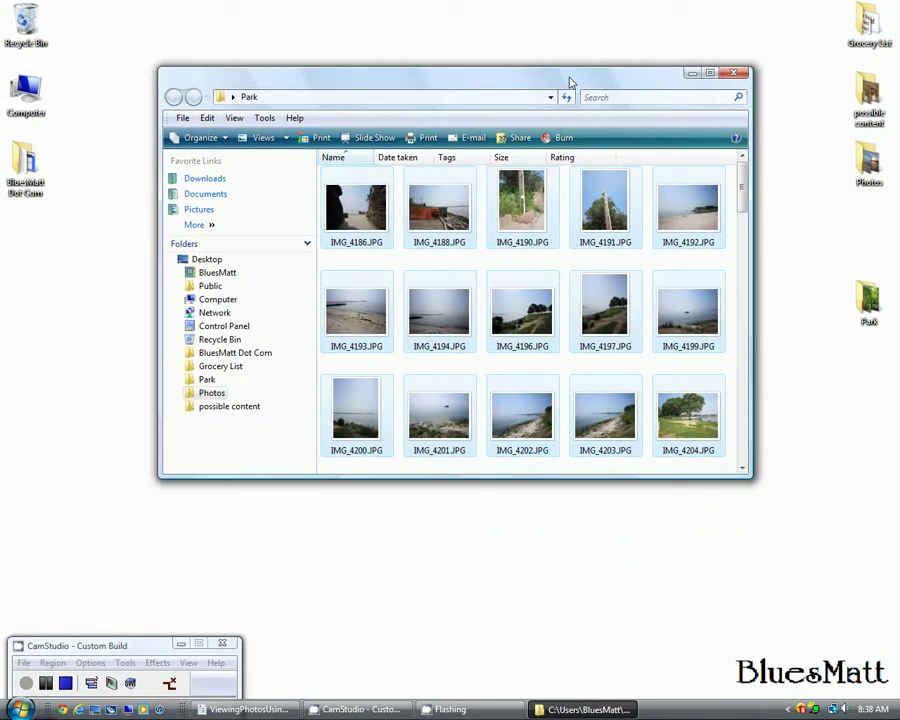